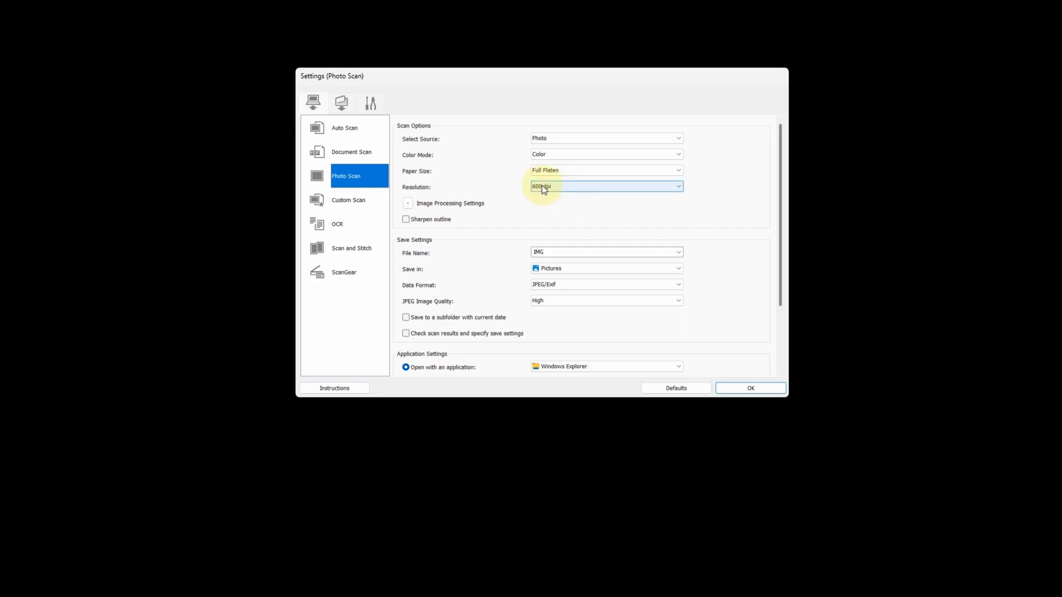
Step: Accept the Photo Scan settings with 600 dpi resolution and start a photo scan of the artwork
click(774, 390)
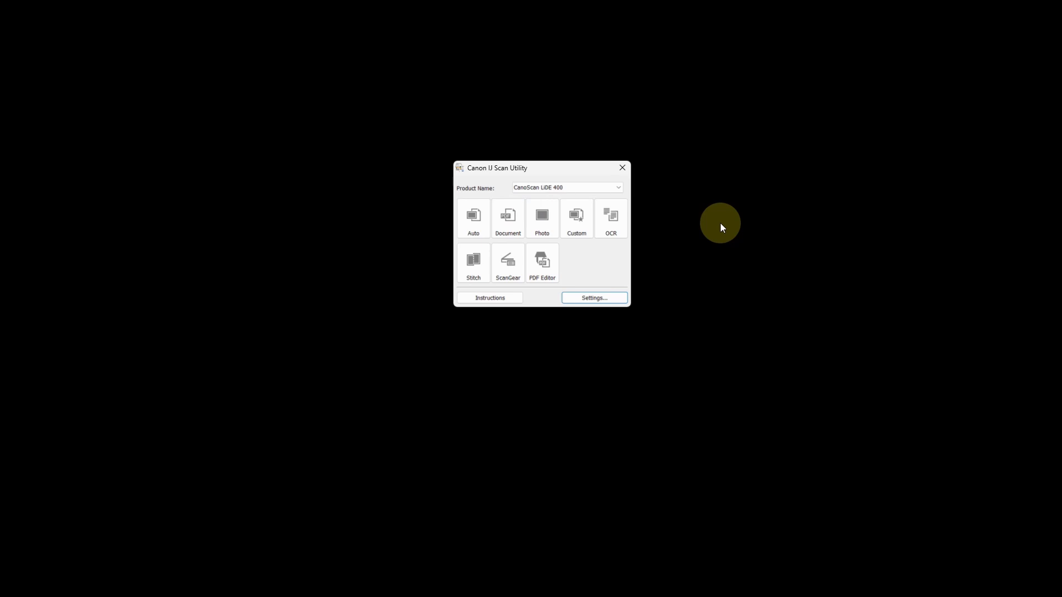
click(544, 223)
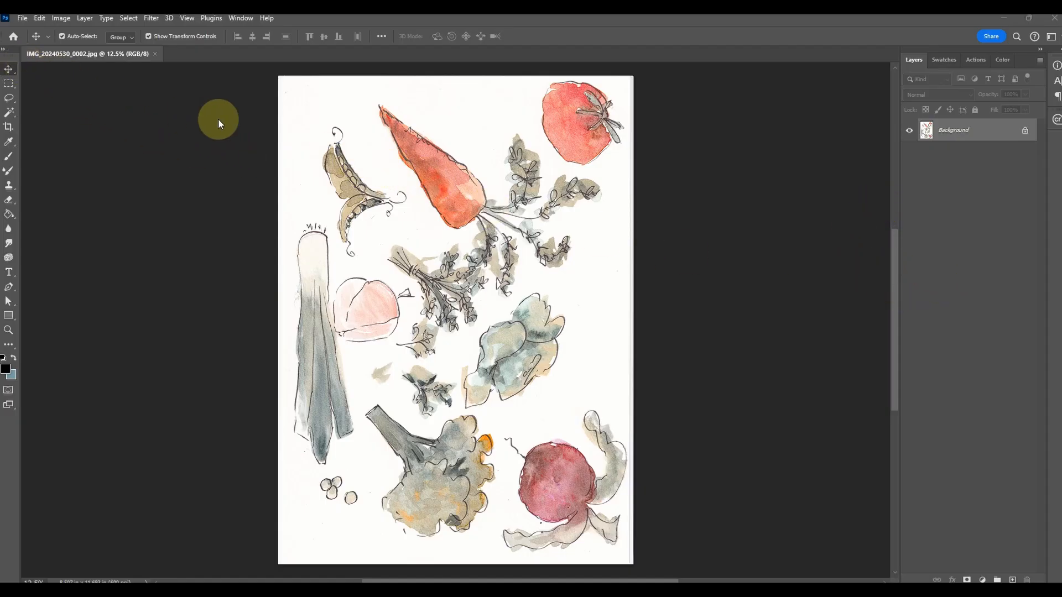
Step: Rotate the scanned vegetable painting 90° counter-clockwise into landscape orientation
click(61, 17)
mouse_move(105, 119)
click(227, 145)
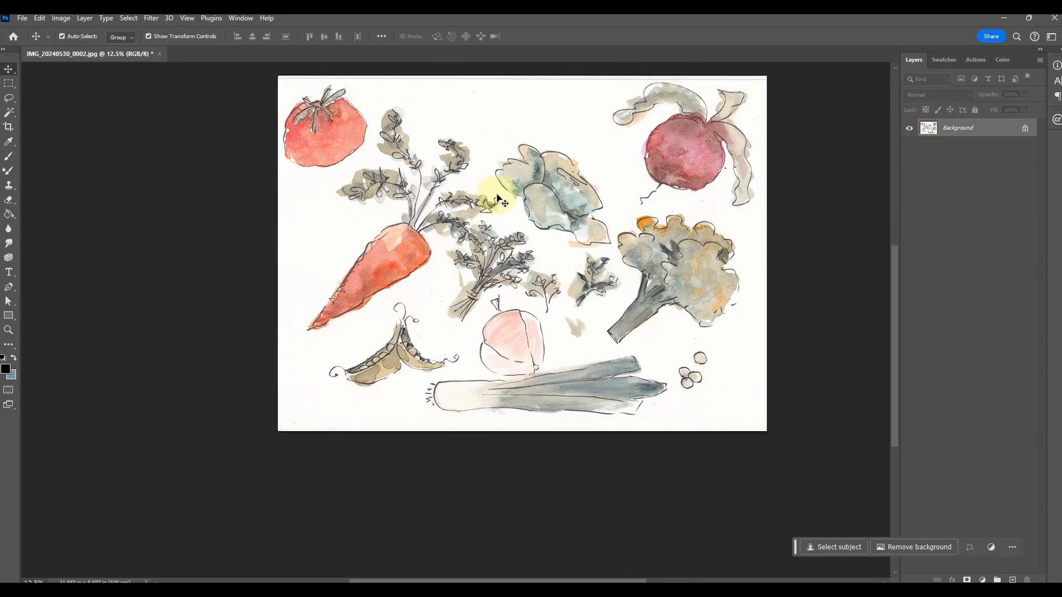
drag(570, 205, 509, 262)
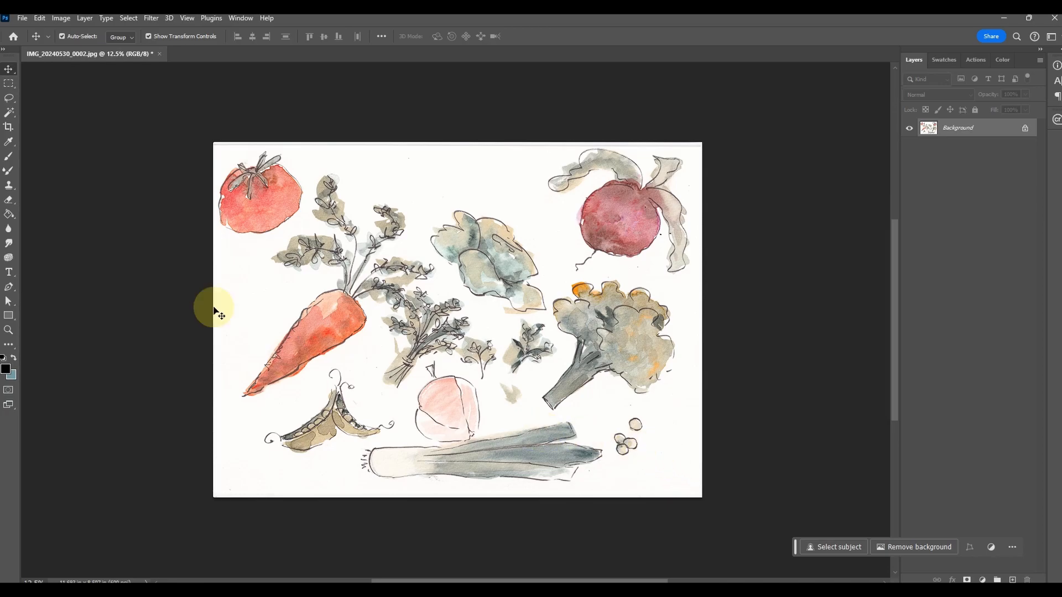
Step: Apply a Levels adjustment to the scan with a black input level of 57 and a midtone value of 0.92
click(56, 19)
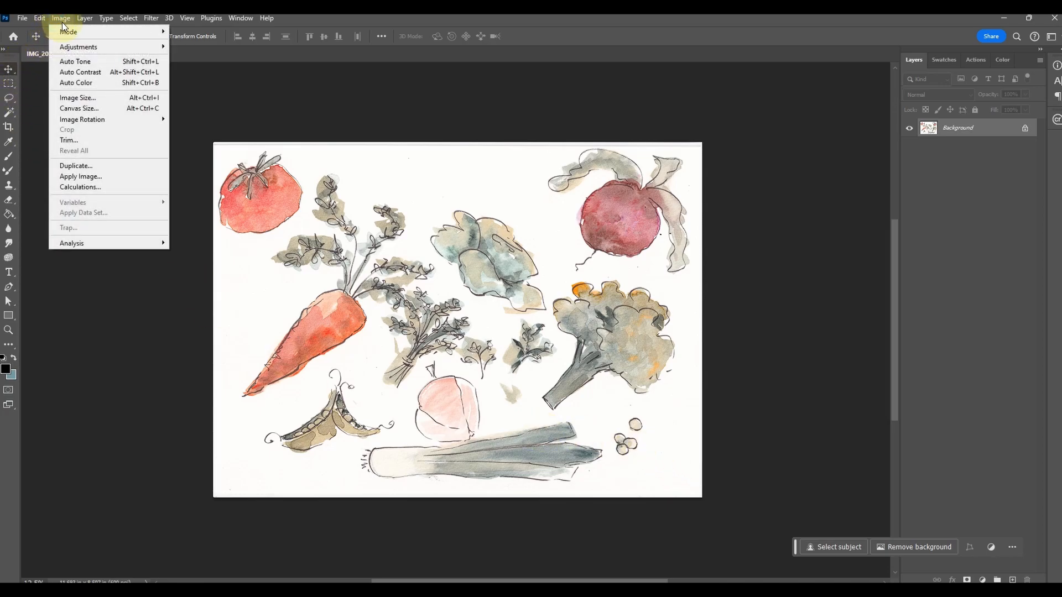
mouse_move(90, 50)
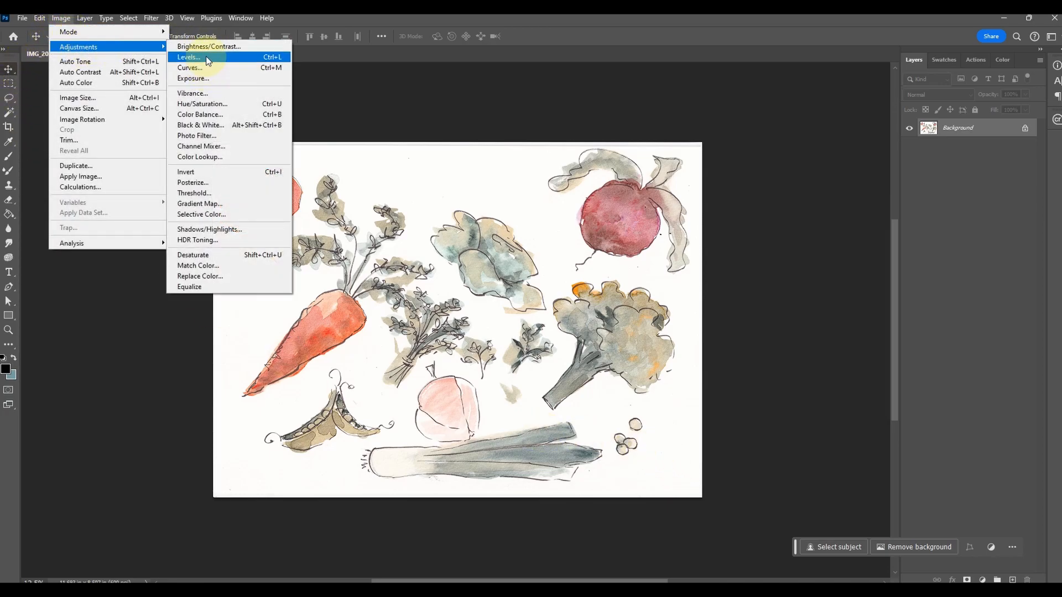
click(199, 57)
drag(702, 94, 771, 88)
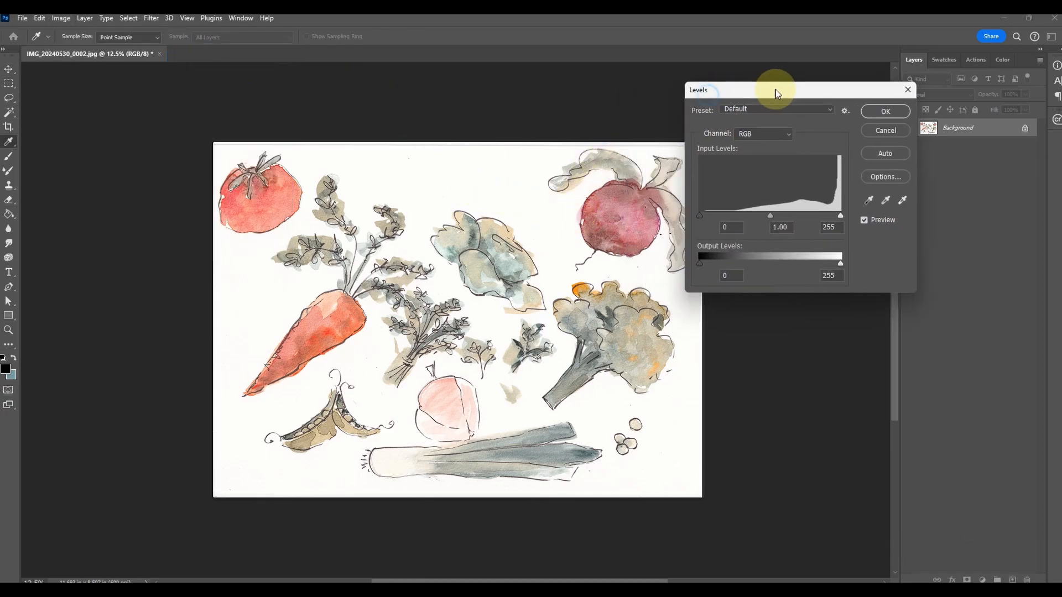
drag(699, 215, 728, 214)
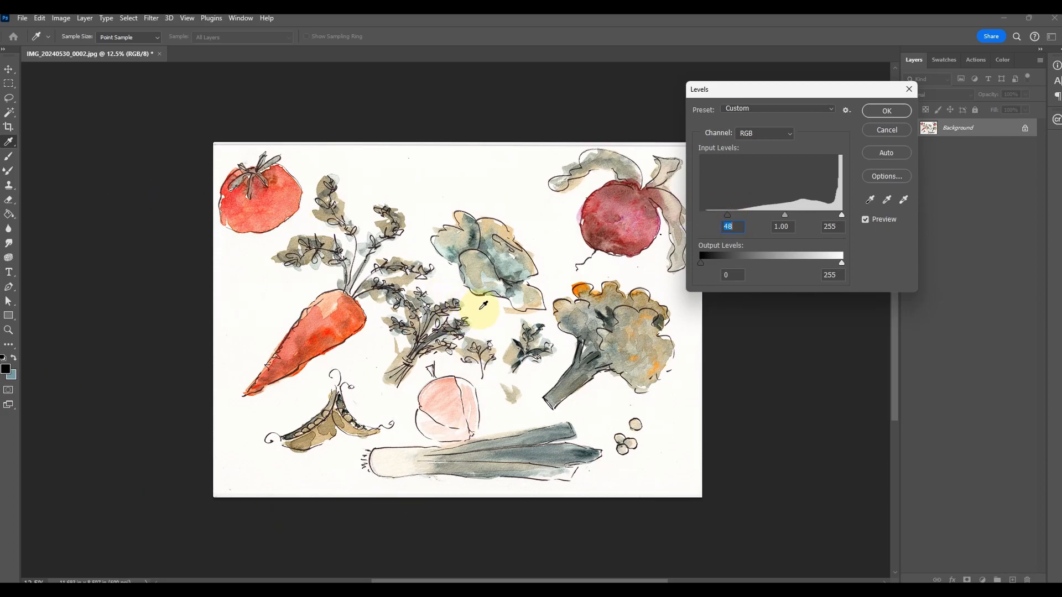
drag(787, 219, 889, 219)
click(788, 216)
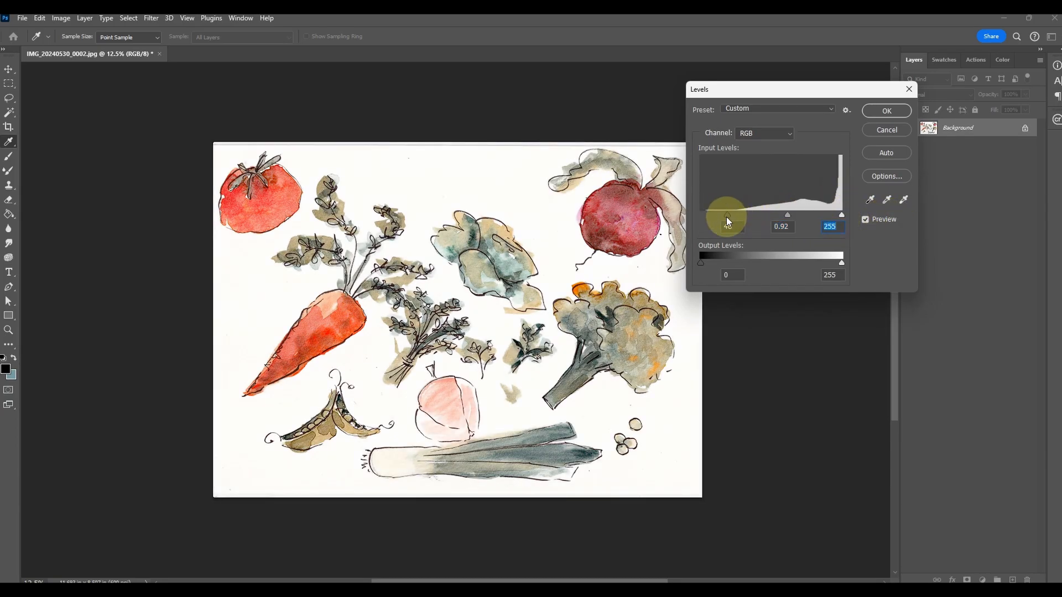
drag(728, 221, 732, 217)
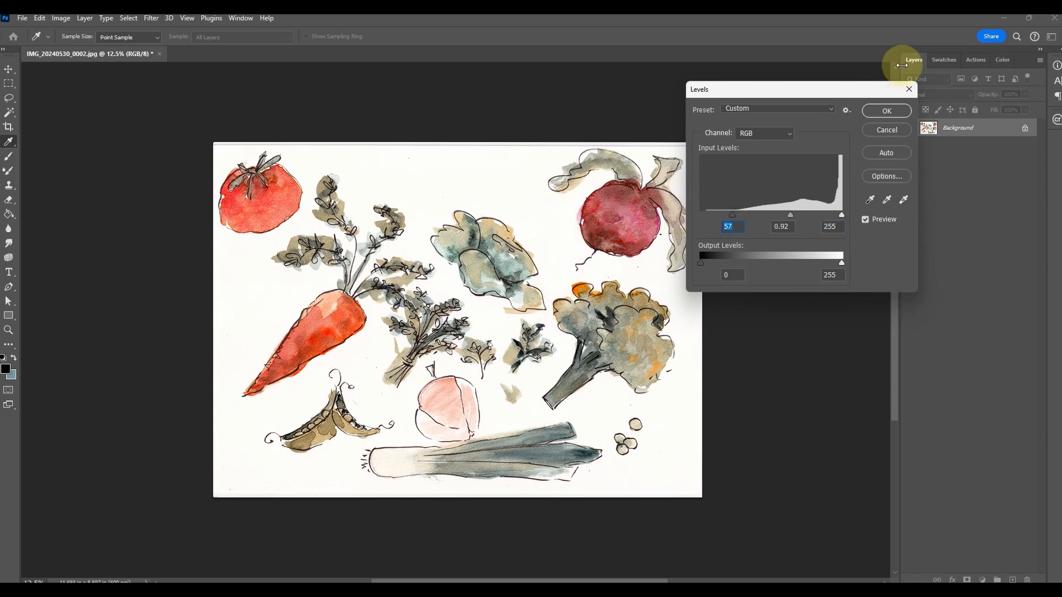
click(887, 111)
key(v)
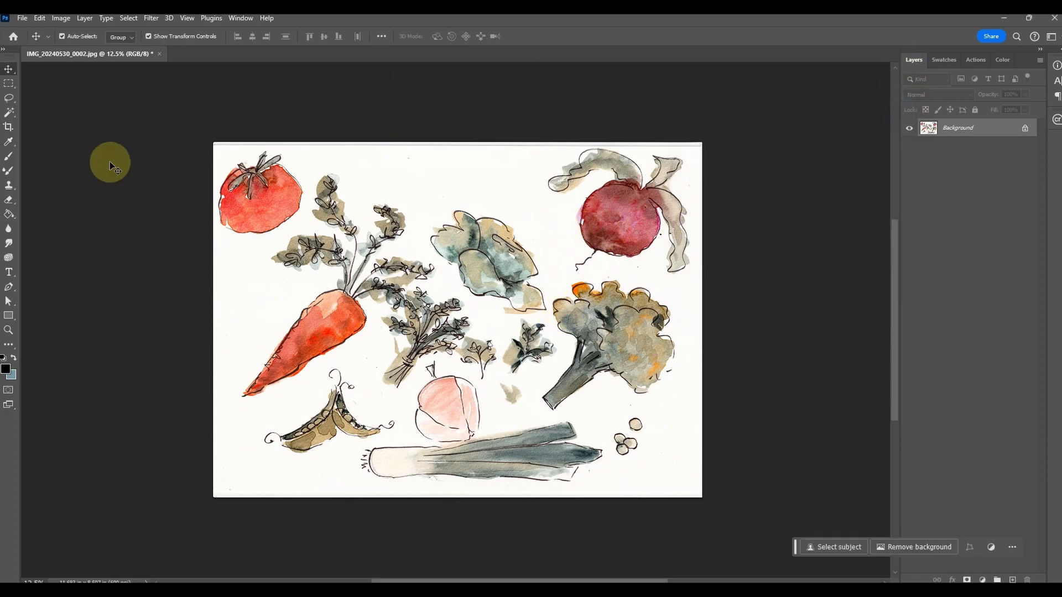
Step: Apply an RGB Curves adjustment with the black point at input 7 and a midpoint mapping input 127 to output 116
click(61, 24)
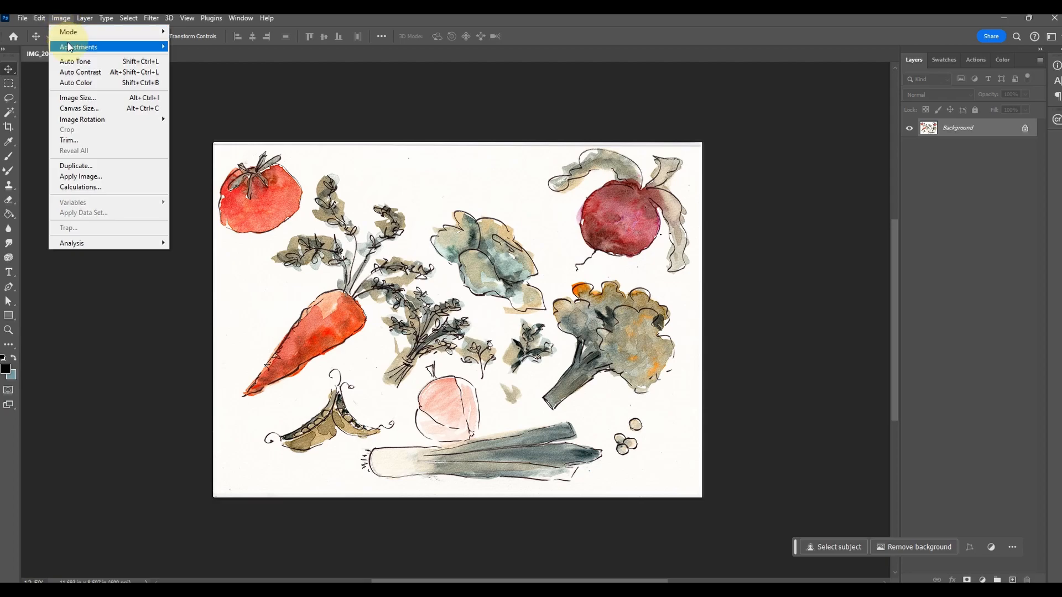
mouse_move(110, 47)
click(205, 68)
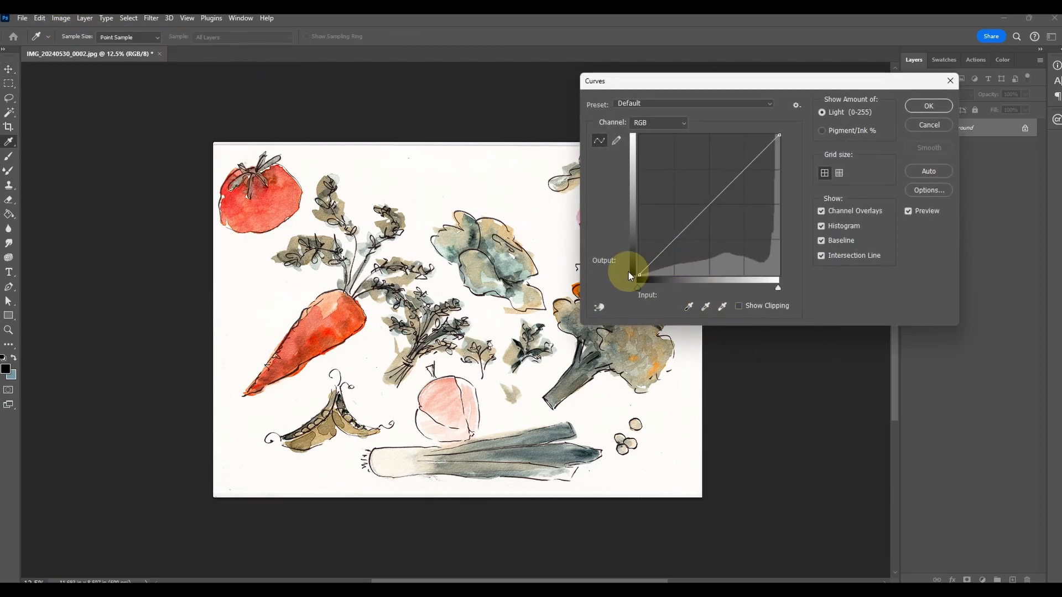
drag(639, 277, 643, 274)
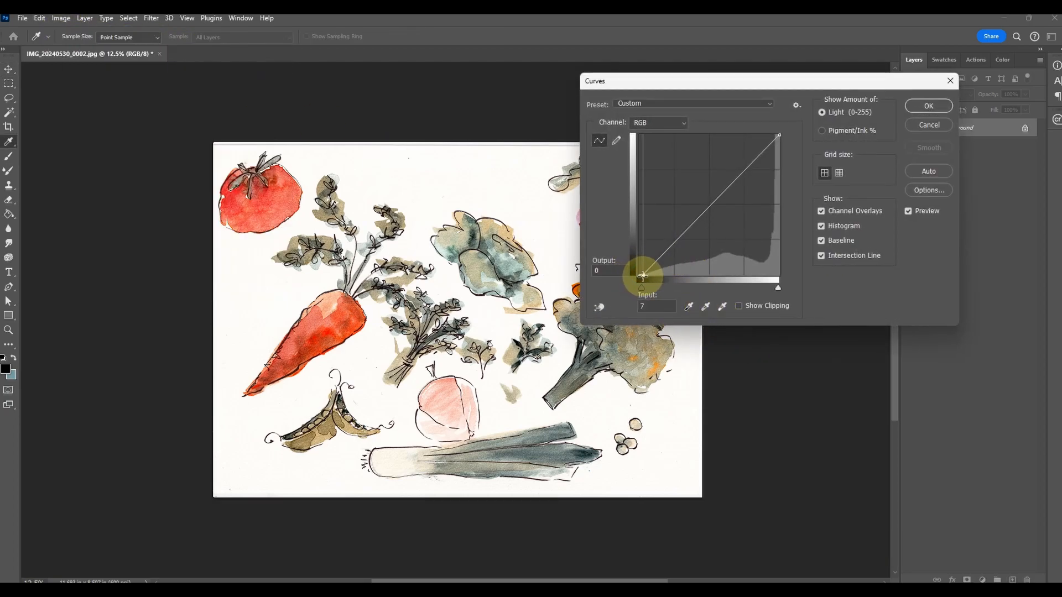
drag(709, 208, 709, 211)
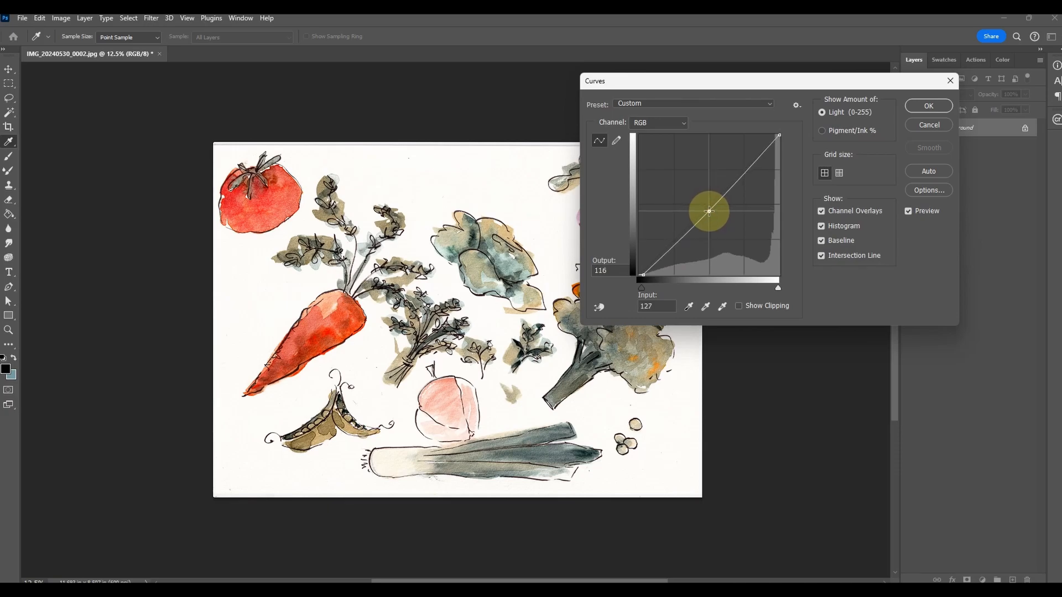
click(929, 105)
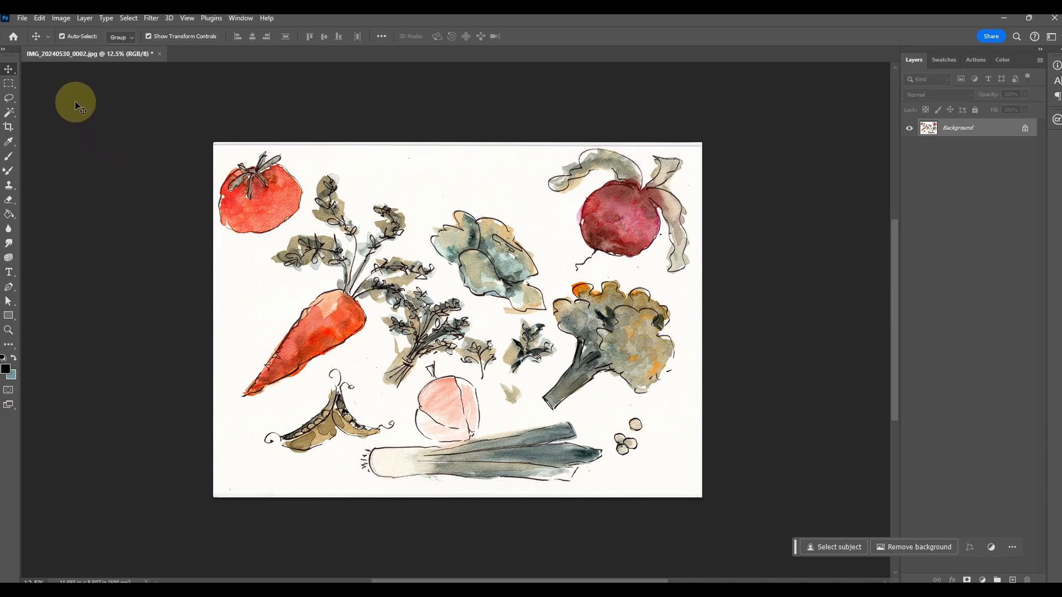
Step: Try a Hue/Saturation adjustment on the scan with saturation +38 and hue +28
click(66, 20)
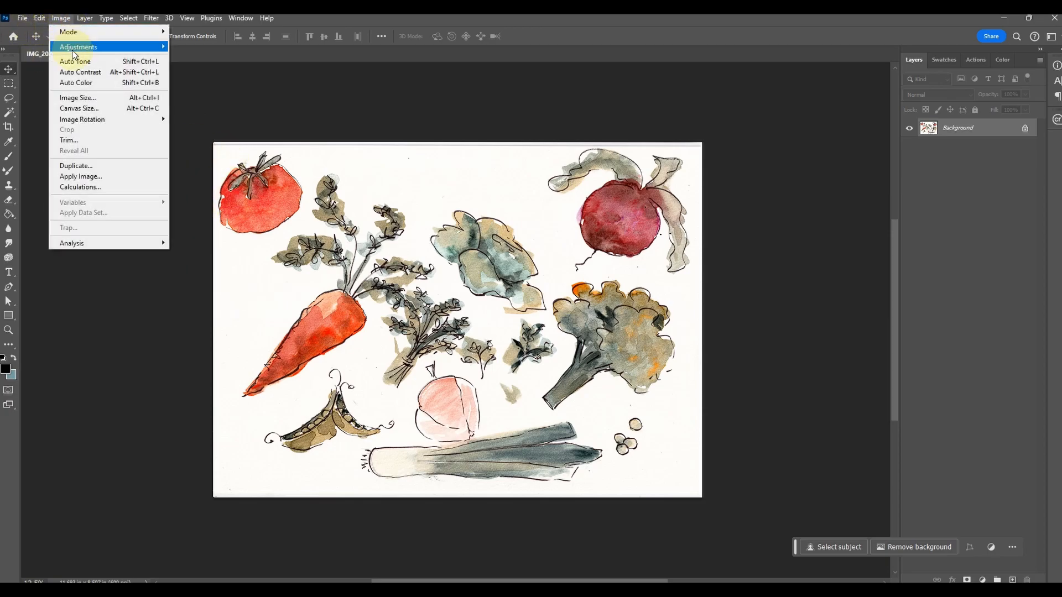
mouse_move(111, 47)
click(200, 104)
drag(730, 191, 852, 164)
mouse_move(832, 269)
mouse_down()
mouse_move(802, 271)
mouse_move(892, 271)
mouse_move(813, 270)
mouse_move(852, 269)
mouse_up()
click(870, 255)
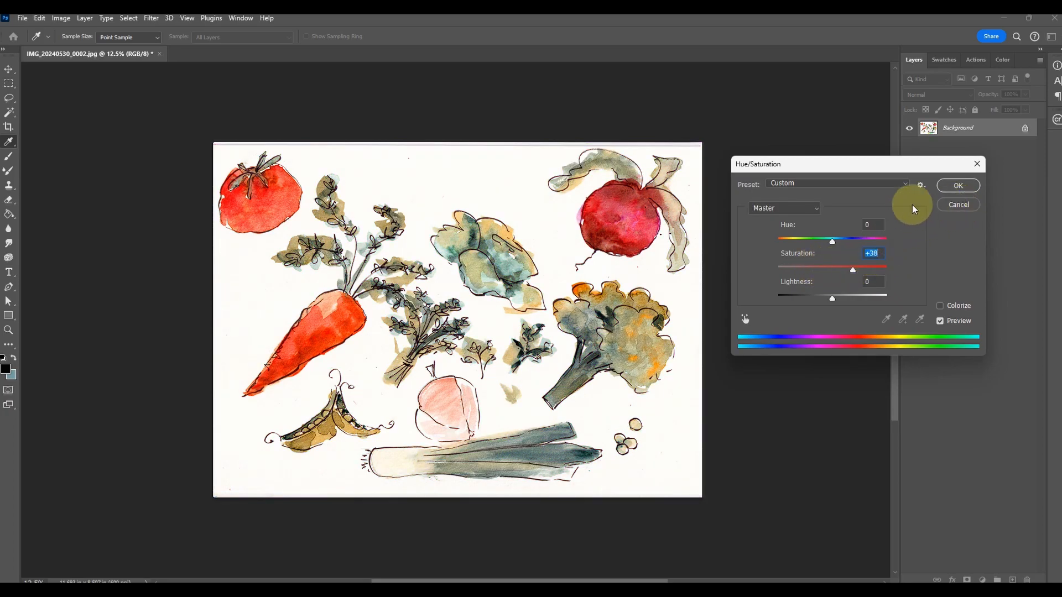
mouse_move(832, 241)
mouse_down()
mouse_move(807, 239)
mouse_move(870, 238)
mouse_move(835, 240)
mouse_move(850, 244)
mouse_up()
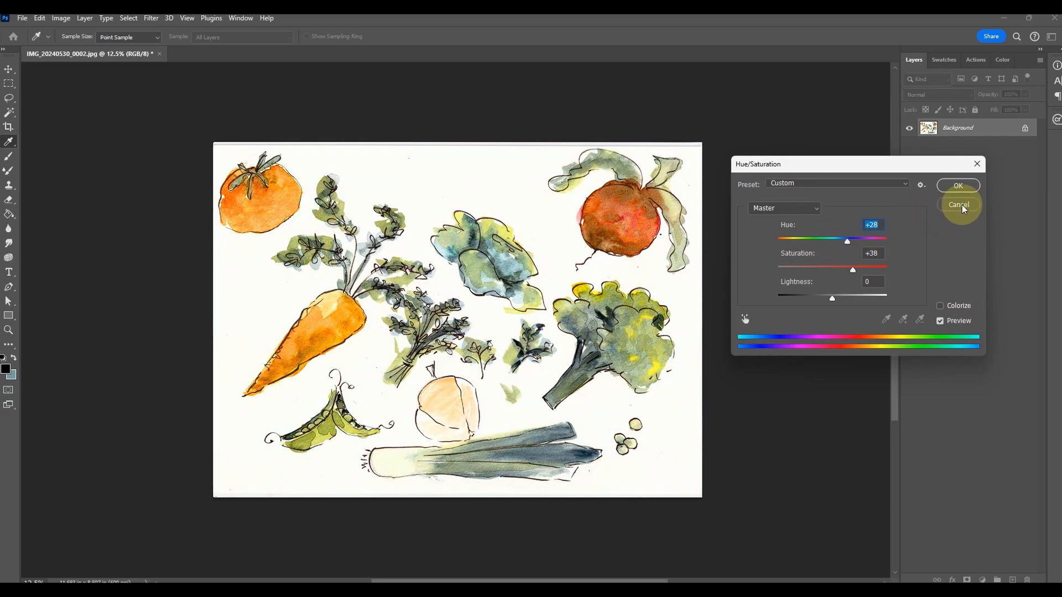
click(960, 204)
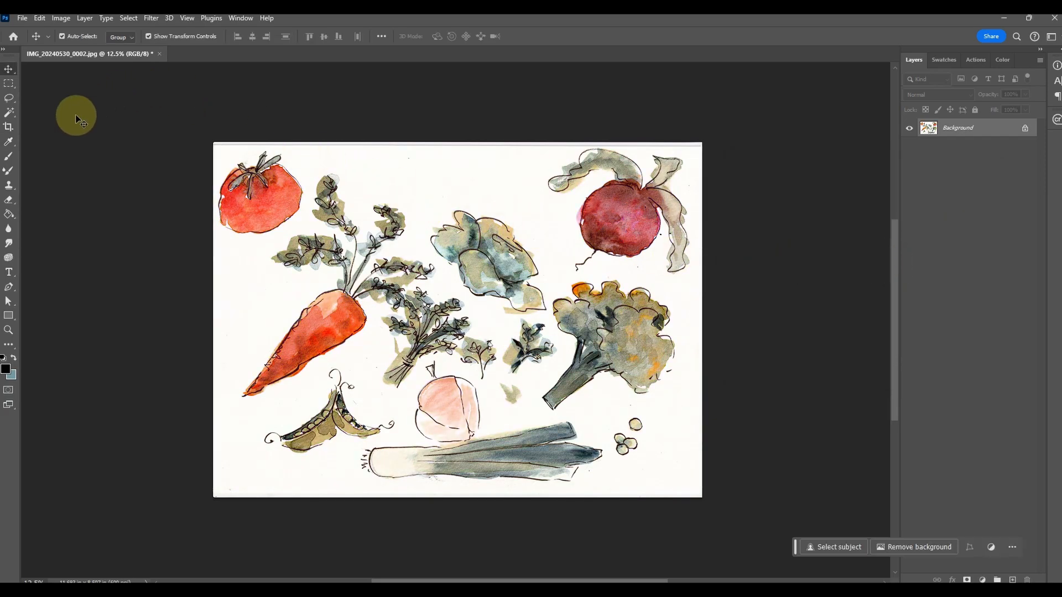
Step: Apply a midtone Color Balance adjustment with Cyan–Red +5, Magenta–Green +7 and Yellow–Blue -8
click(60, 19)
mouse_move(89, 47)
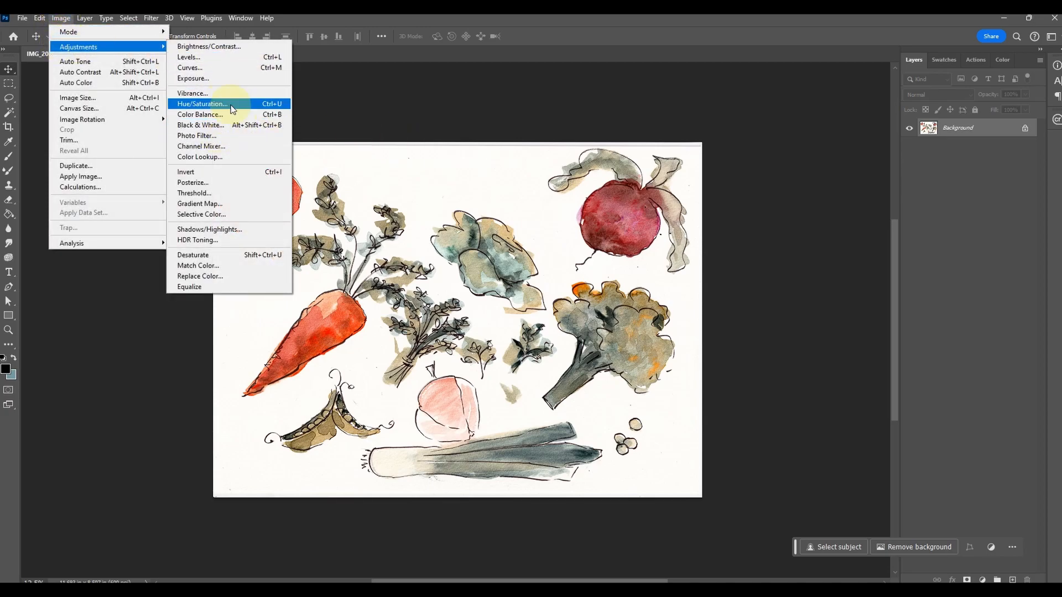
click(213, 115)
drag(731, 124, 829, 118)
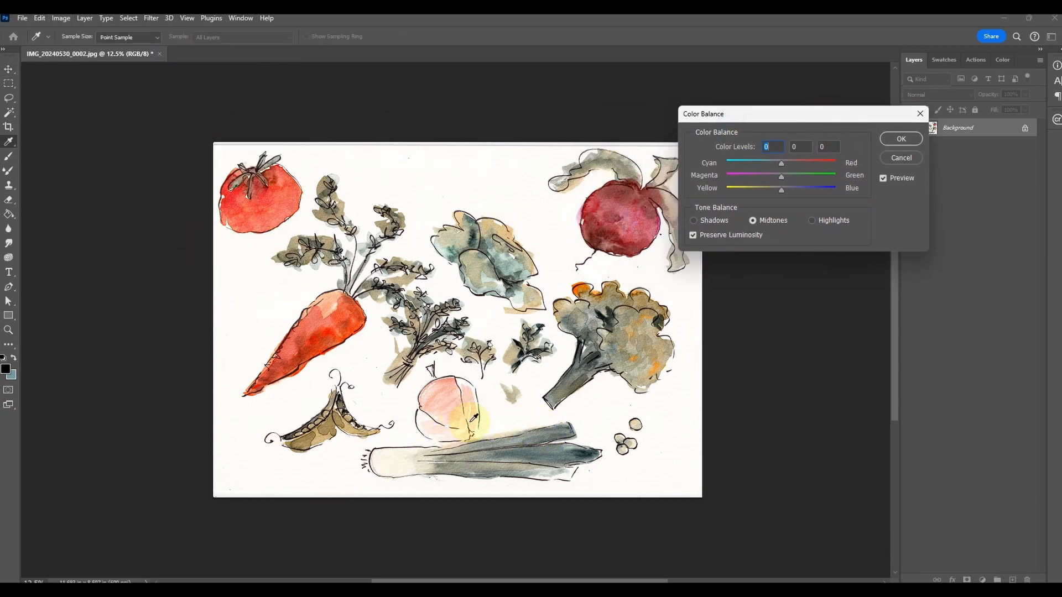
mouse_move(781, 190)
mouse_down()
mouse_move(811, 192)
mouse_move(794, 194)
mouse_up()
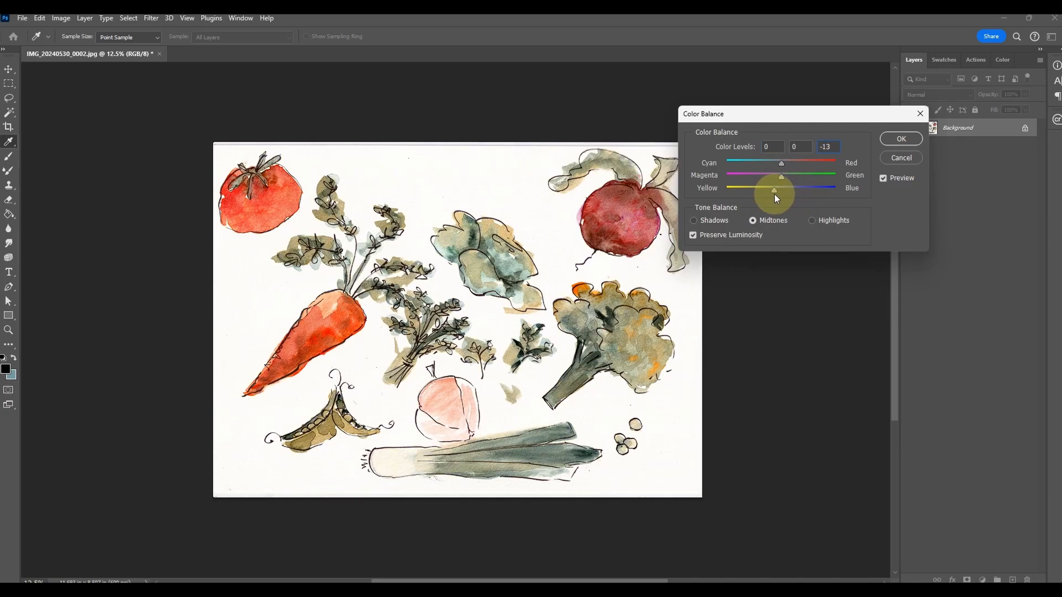
drag(775, 194, 774, 194)
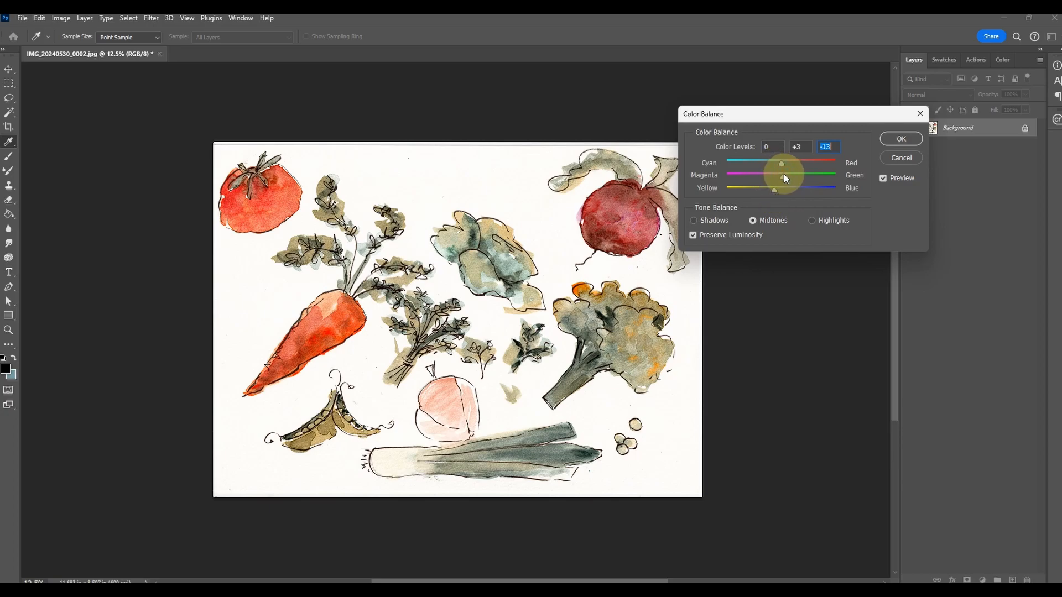
mouse_move(812, 176)
mouse_down()
mouse_move(759, 174)
mouse_move(791, 174)
mouse_up()
drag(784, 174, 785, 175)
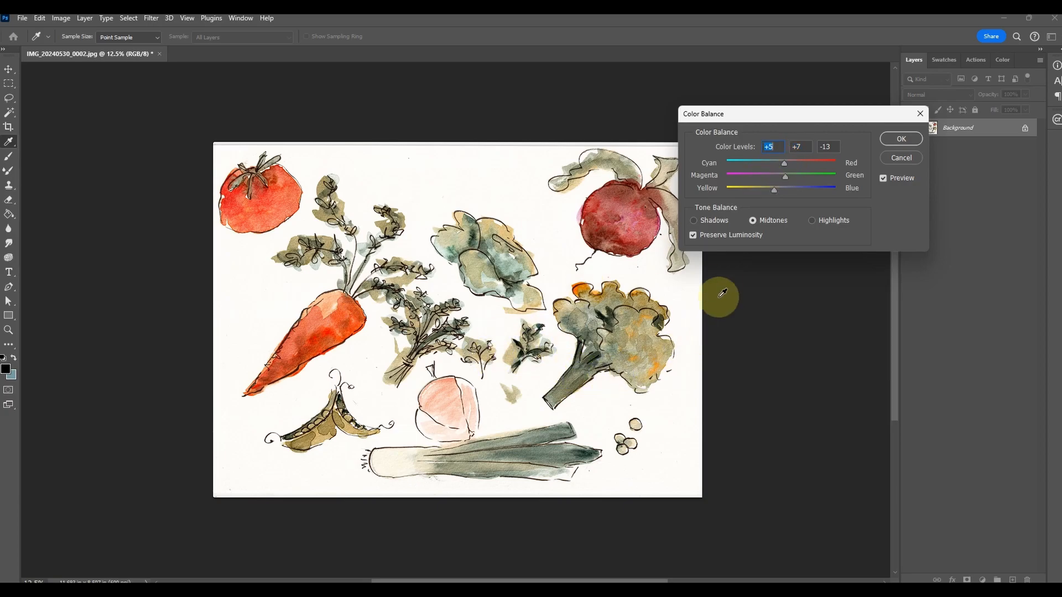
drag(775, 193, 778, 191)
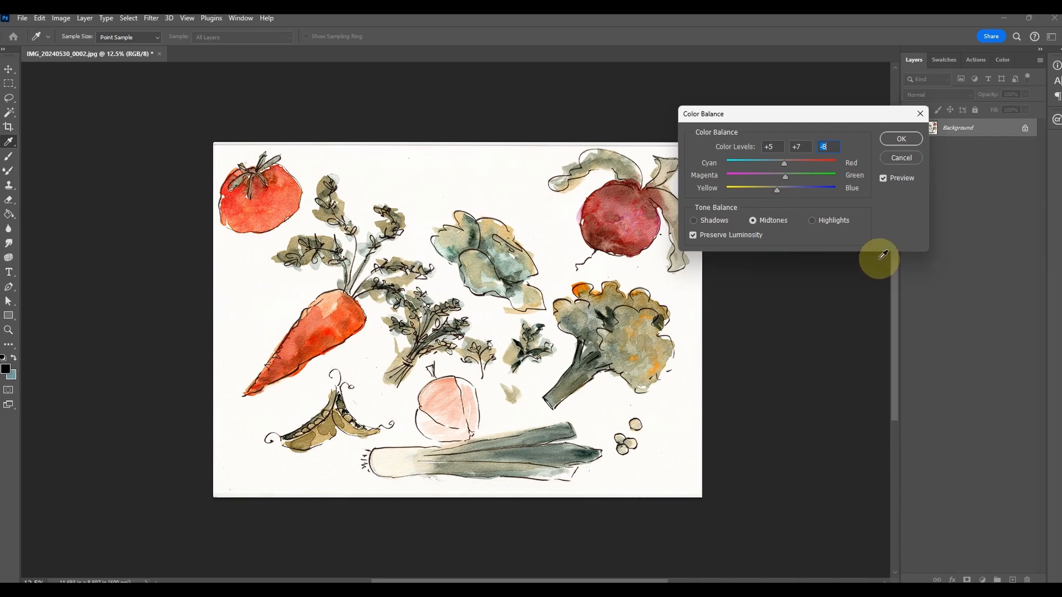
click(904, 138)
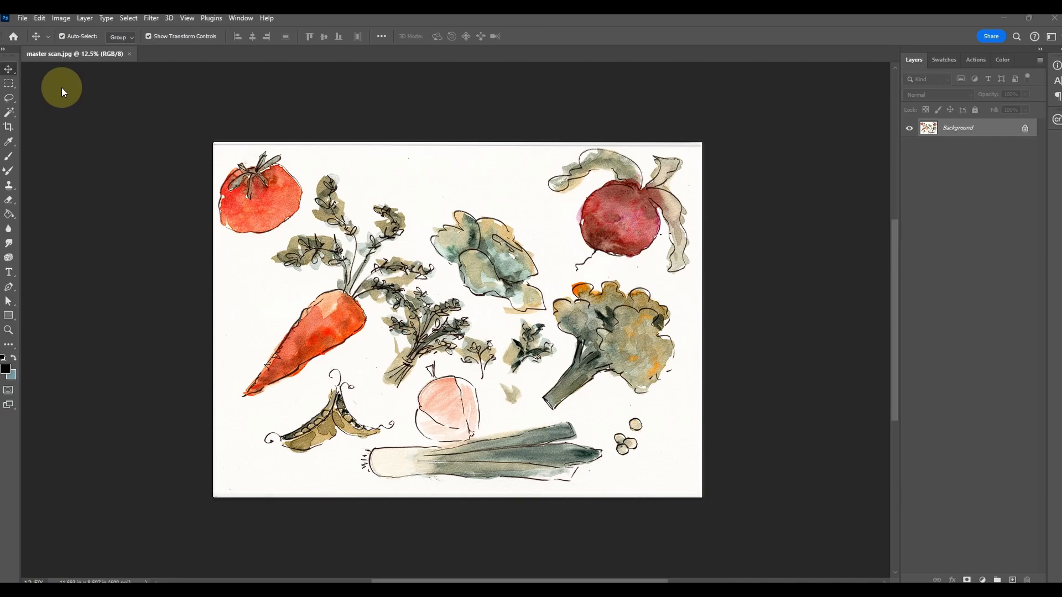
Step: Create a new white 4000 x 4000 pixel RGB document at 300 pixels per inch
click(23, 19)
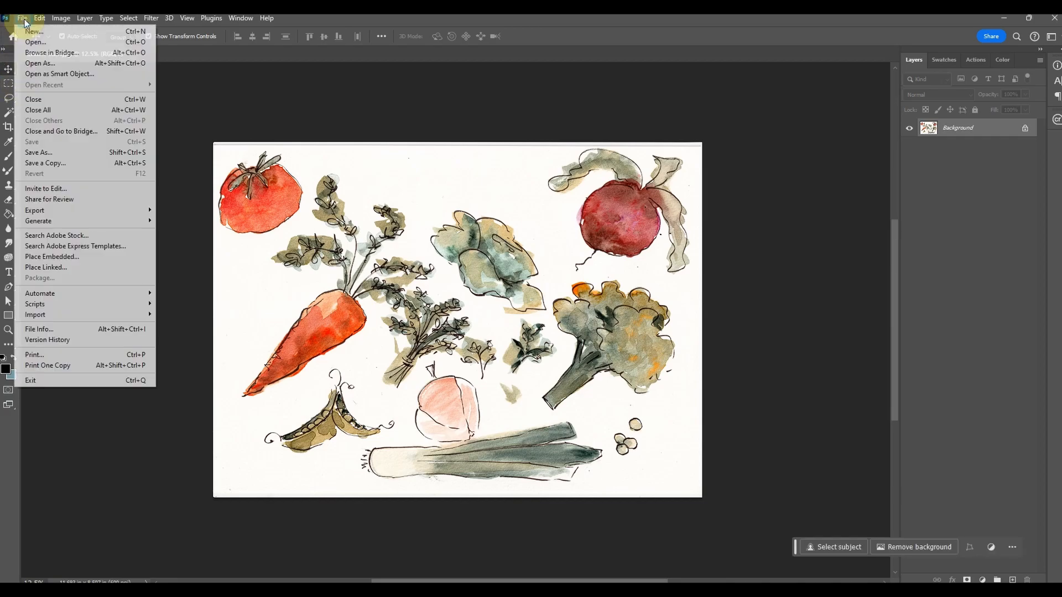
click(32, 31)
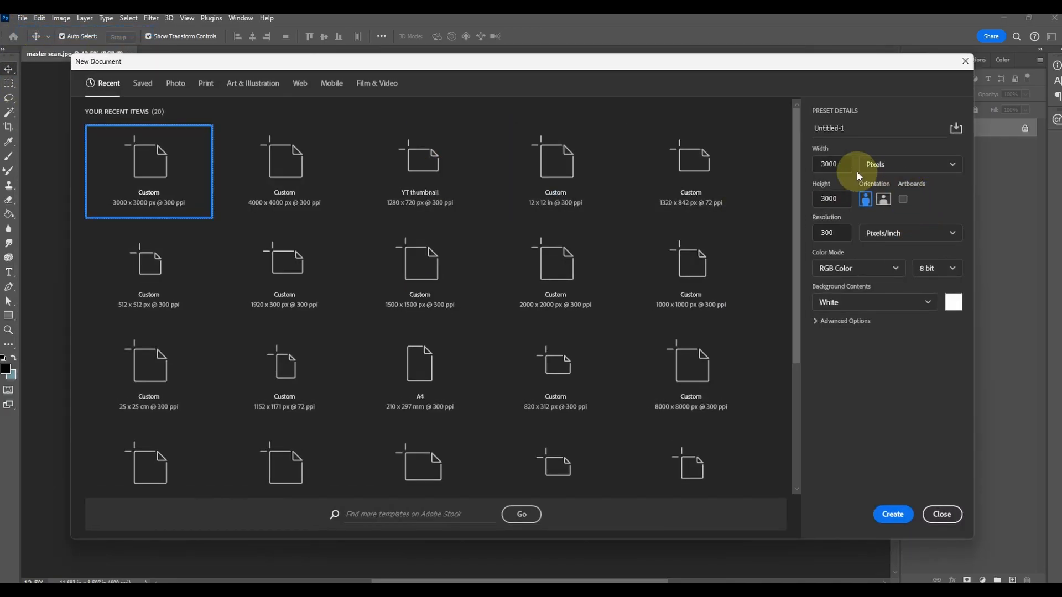
click(830, 164)
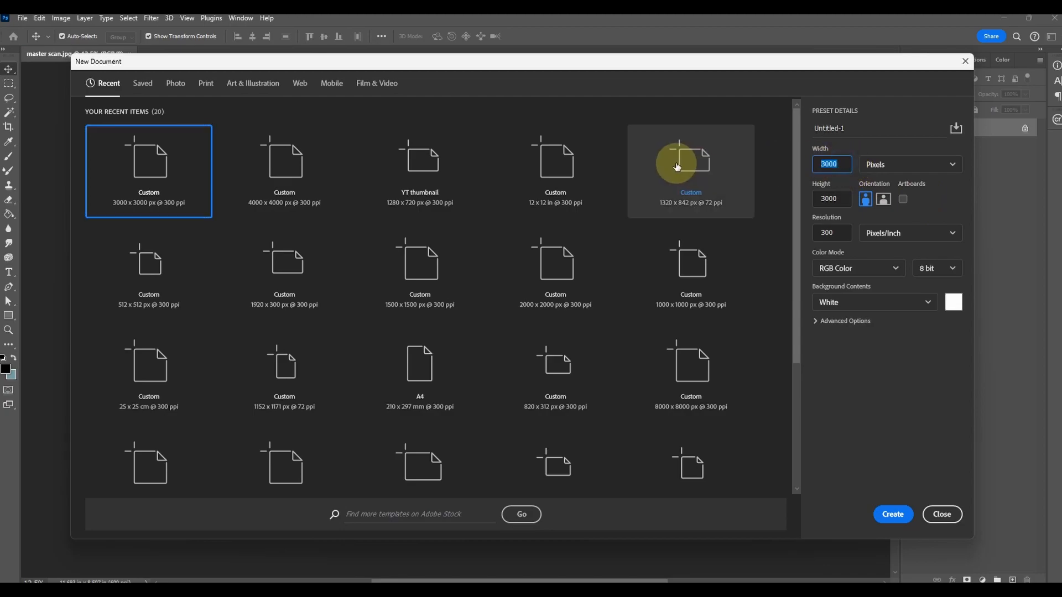
text(4000)
click(843, 199)
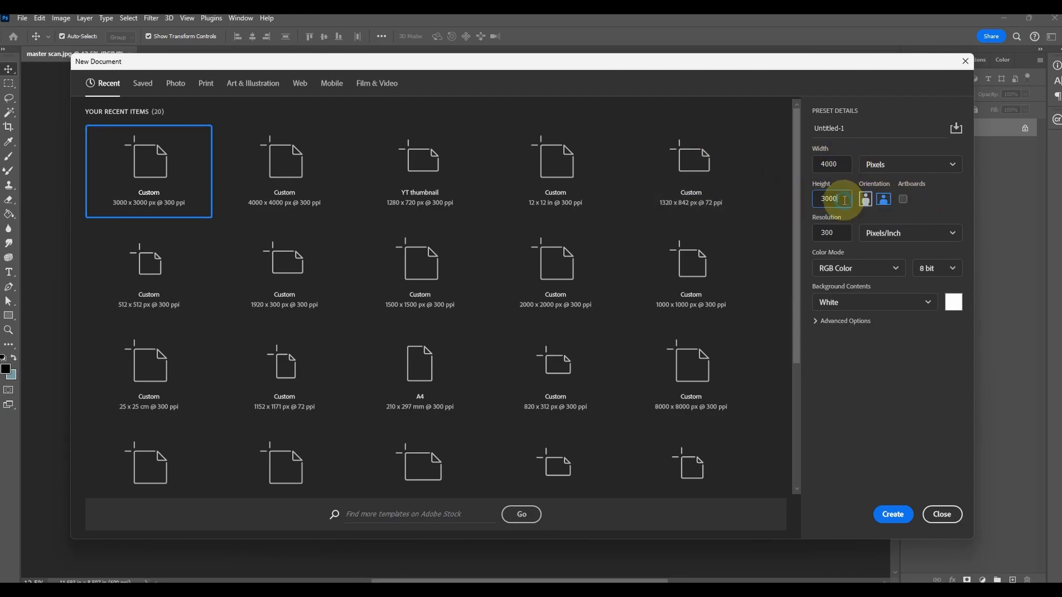
text(40)
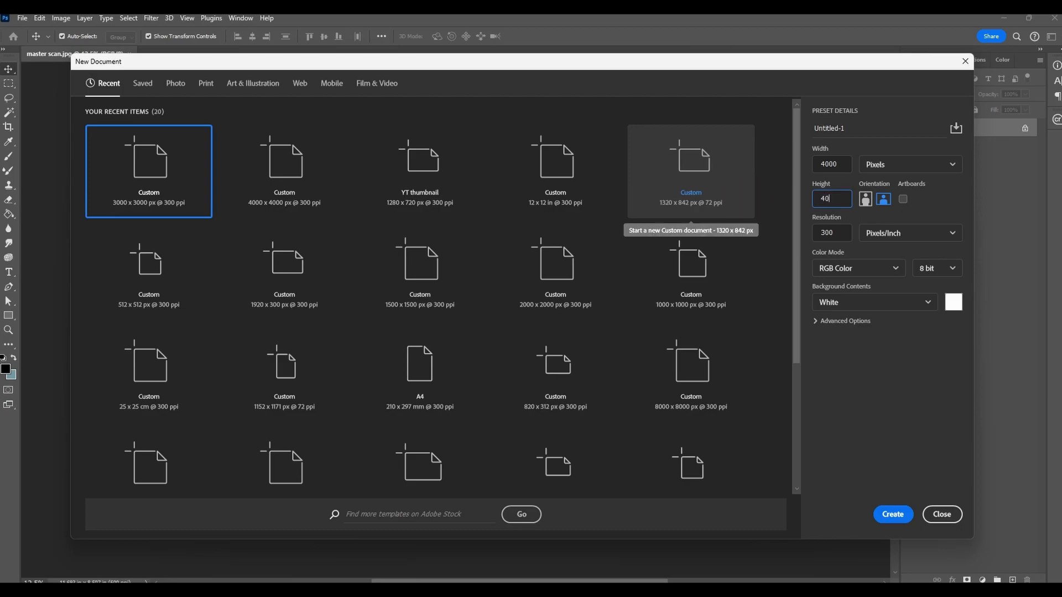
text(00)
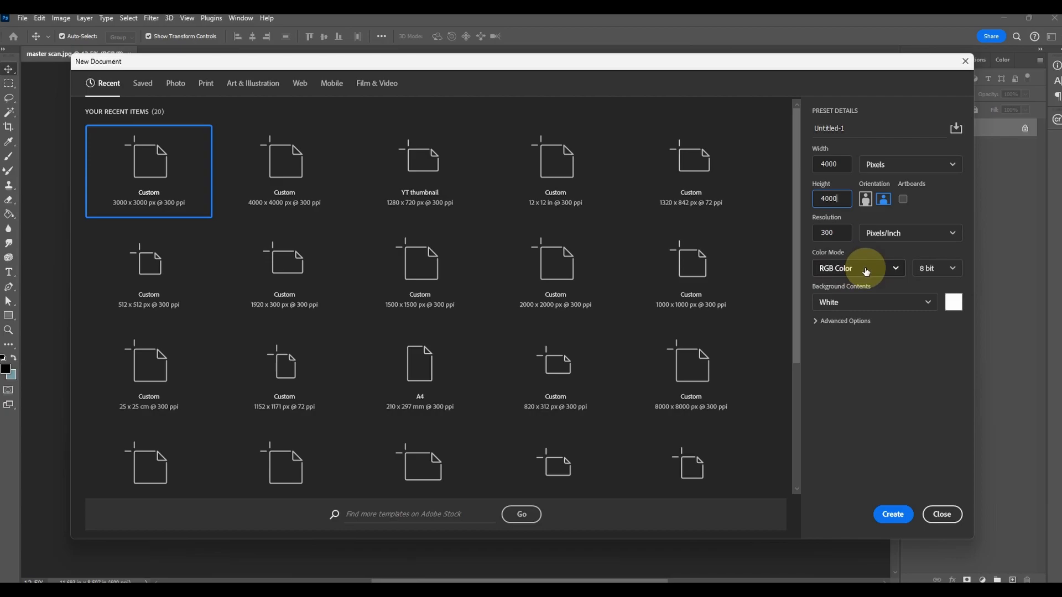
click(893, 514)
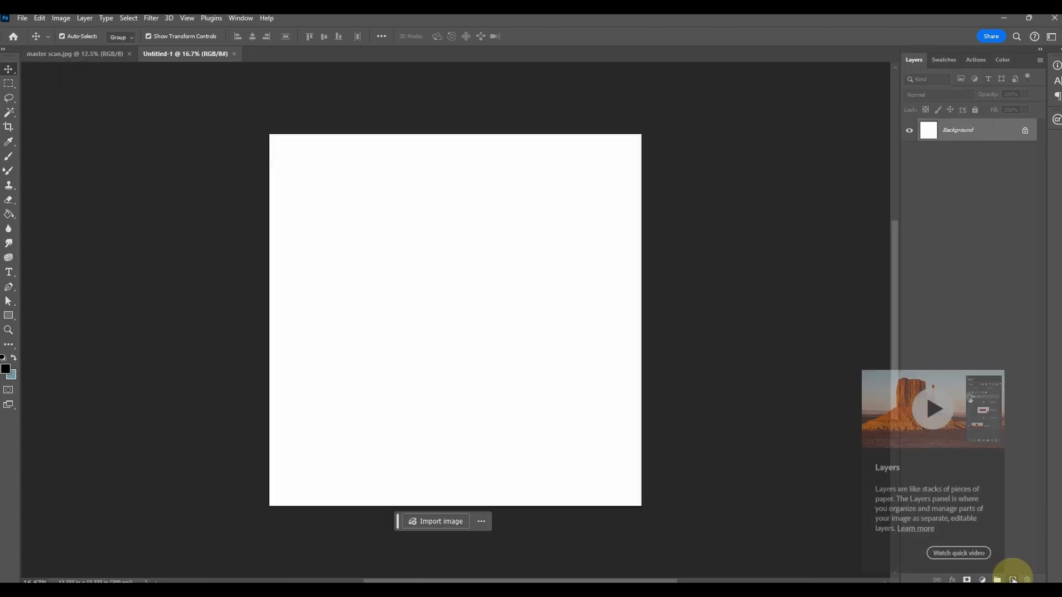
Step: Add a new layer above the background and fill it with the muted teal-blue color using the Paint Bucket
click(1012, 579)
click(14, 358)
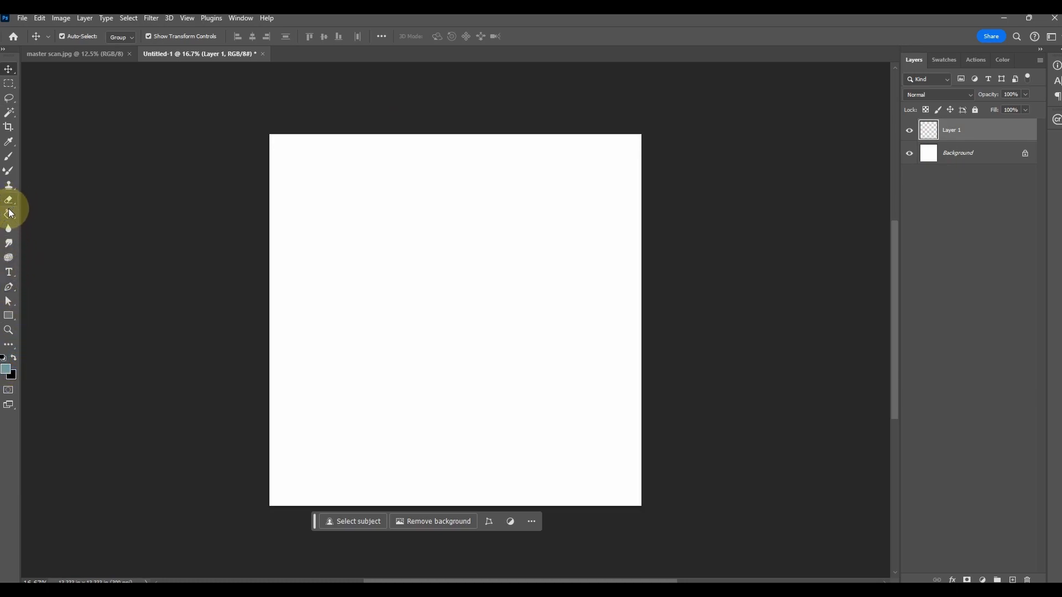
click(9, 213)
click(422, 235)
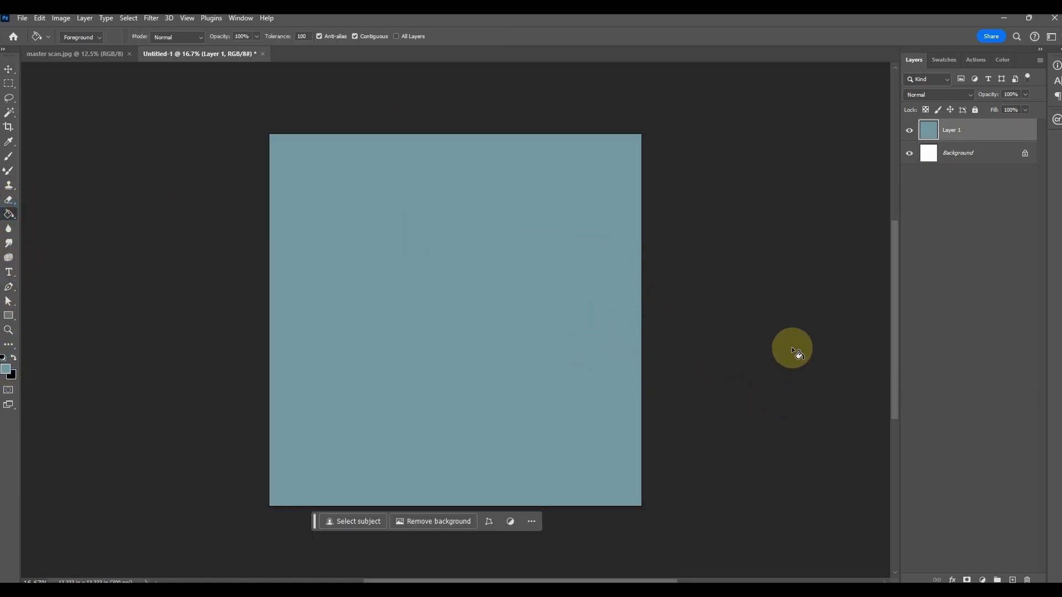
Step: Lasso the tomato in the master scan and move it onto a new layer near the middle of the teal document
click(1013, 579)
click(9, 98)
click(113, 53)
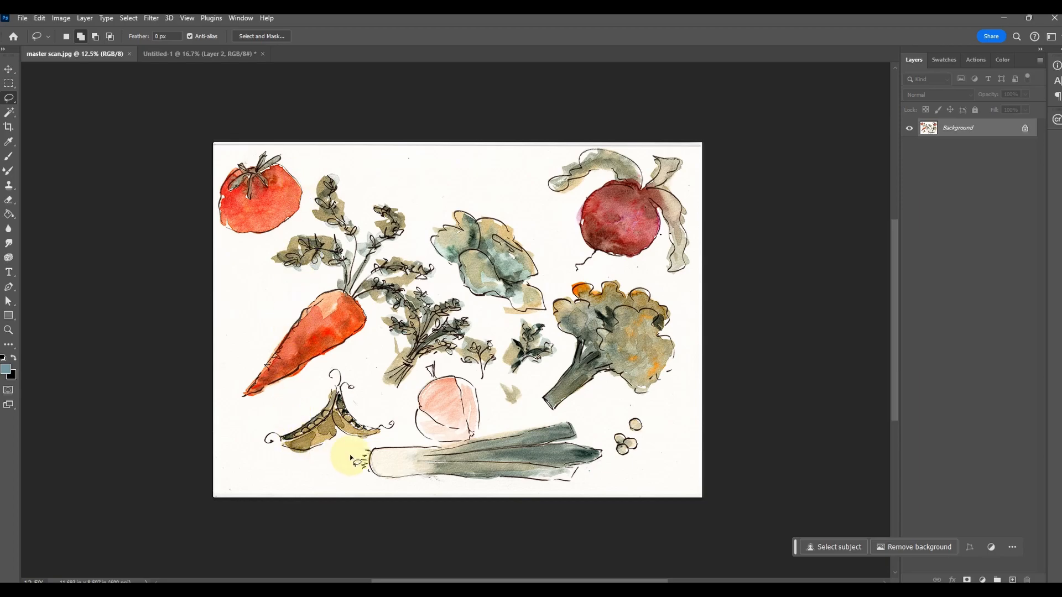
mouse_move(278, 141)
mouse_down()
mouse_move(229, 141)
mouse_move(194, 184)
mouse_move(215, 255)
mouse_move(254, 267)
mouse_up()
drag(306, 218, 299, 142)
click(9, 69)
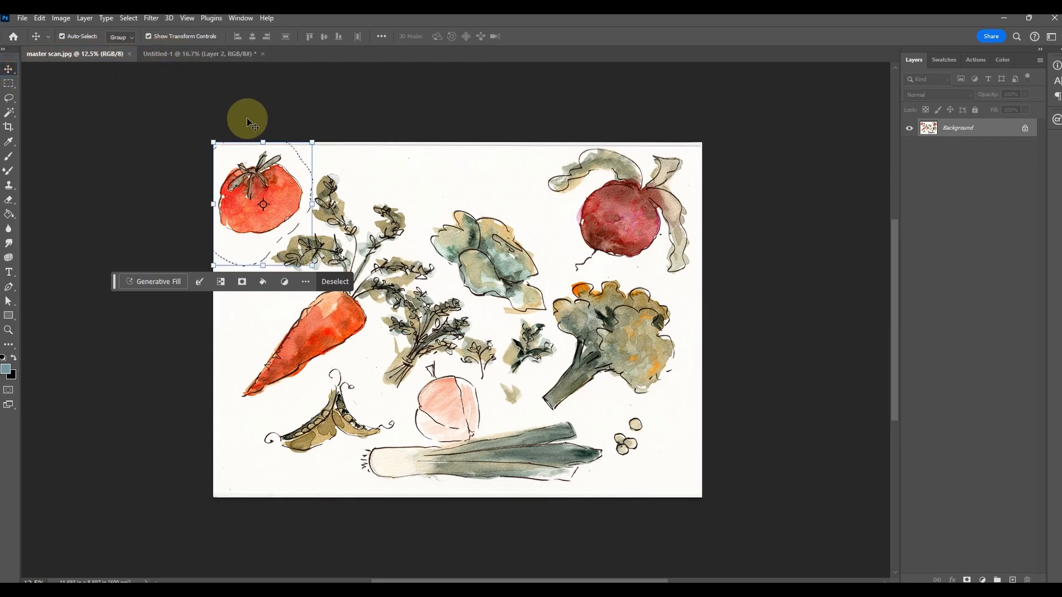
mouse_move(265, 186)
mouse_down()
mouse_move(264, 126)
mouse_move(240, 55)
mouse_up()
drag(335, 176, 481, 362)
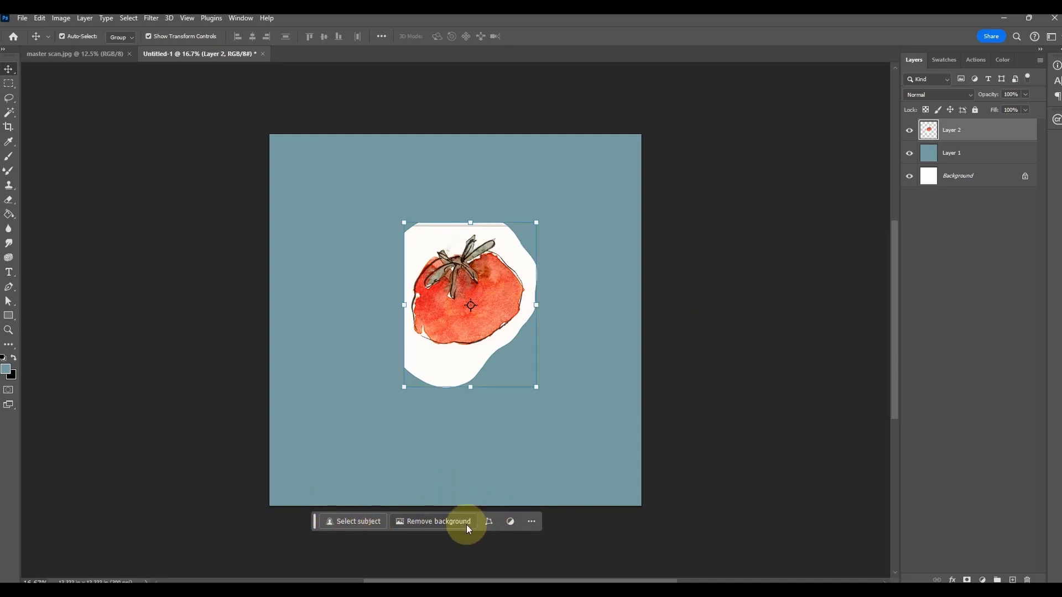
Step: Select the tomato with Select Subject and add a layer mask that hides its white paper background
click(130, 19)
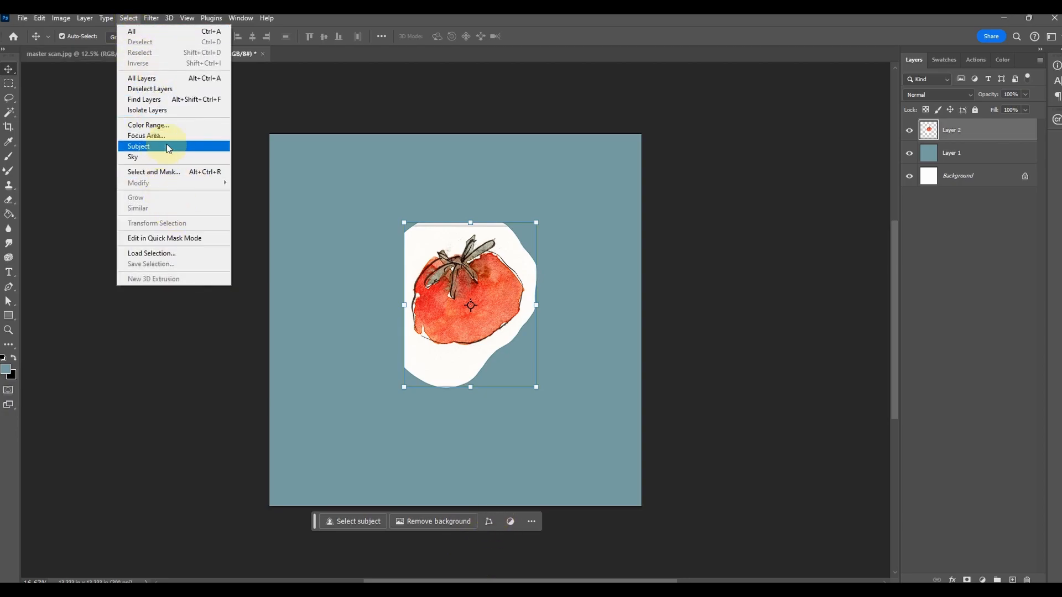
click(368, 520)
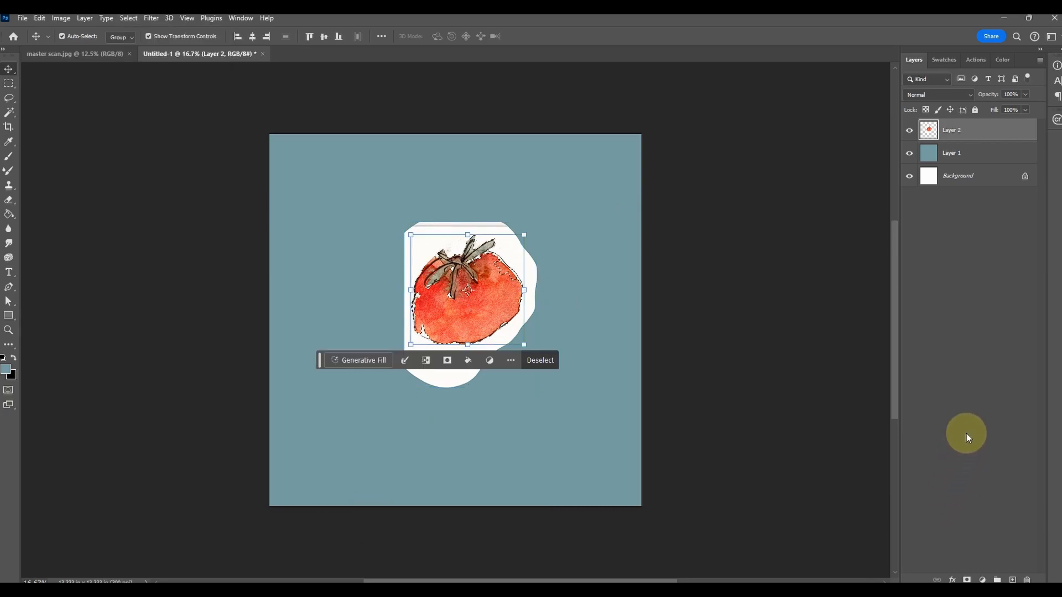
click(968, 580)
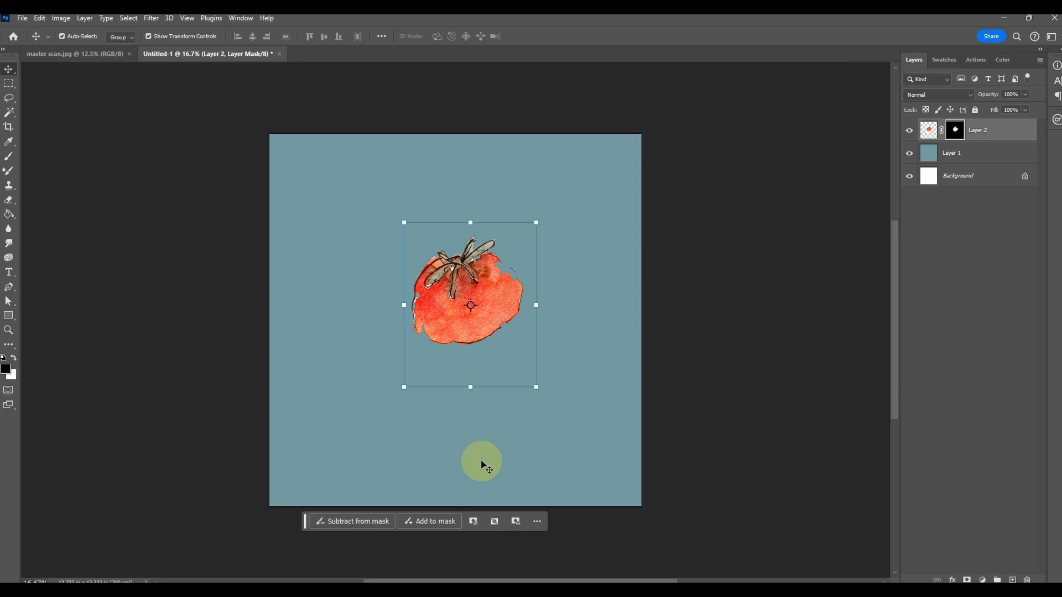
Step: Set up a 15 px Soft Round brush with white as the foreground color for restoring the tomato's mask
click(8, 330)
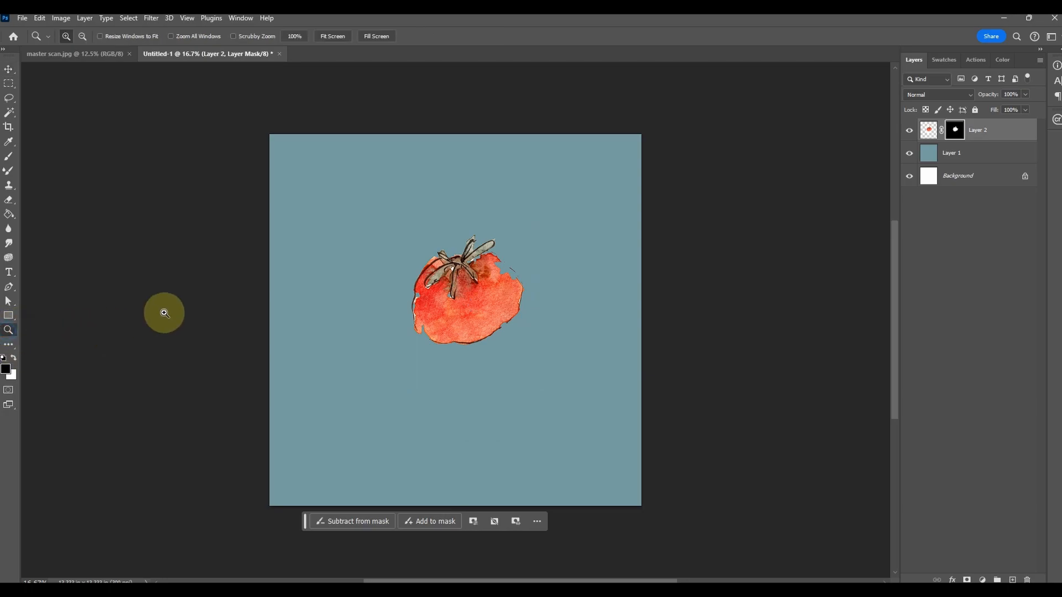
click(477, 251)
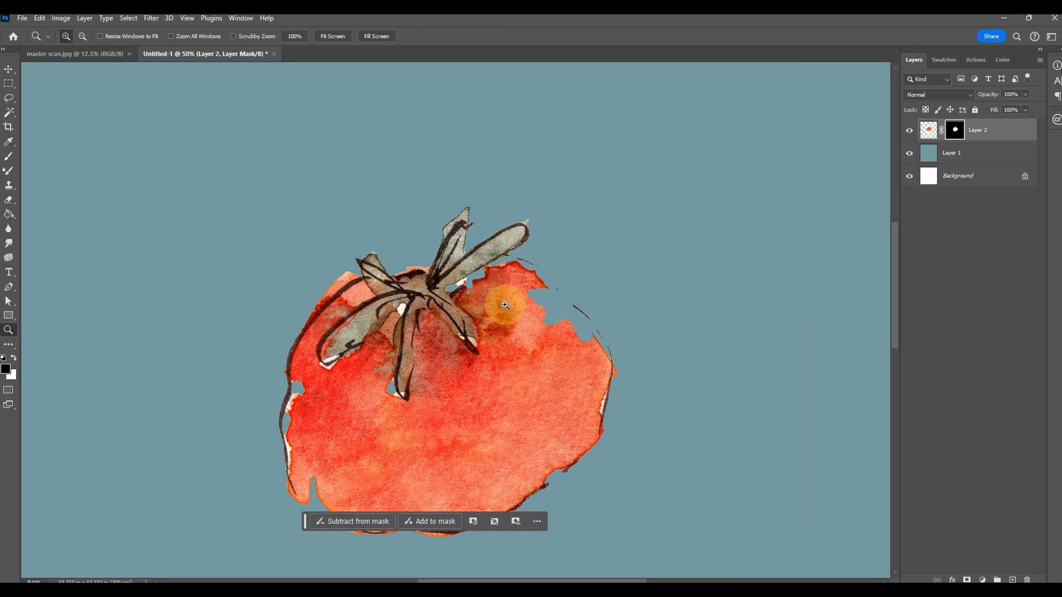
click(9, 156)
click(14, 358)
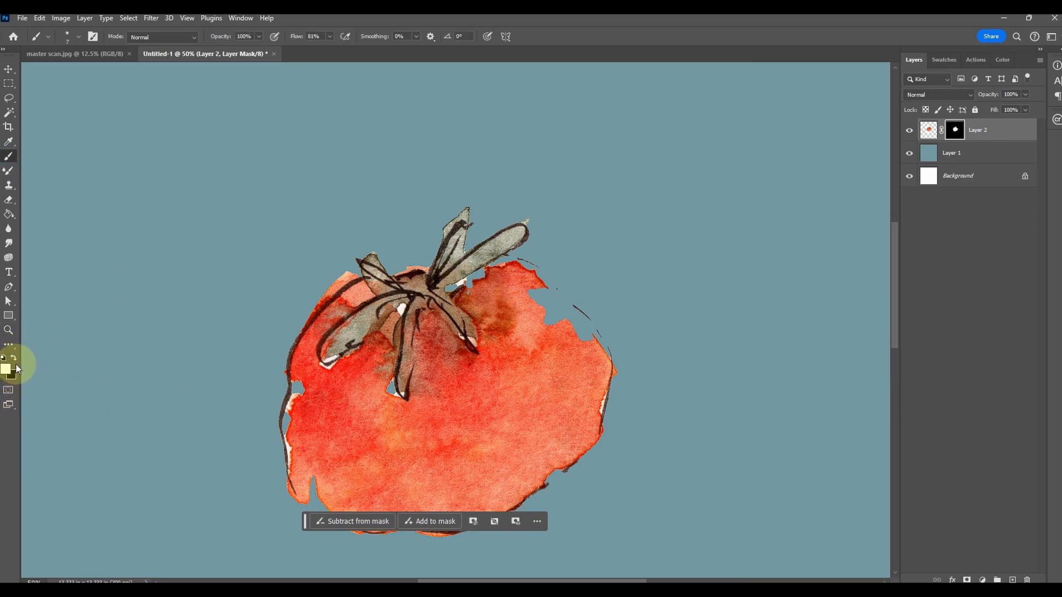
click(75, 35)
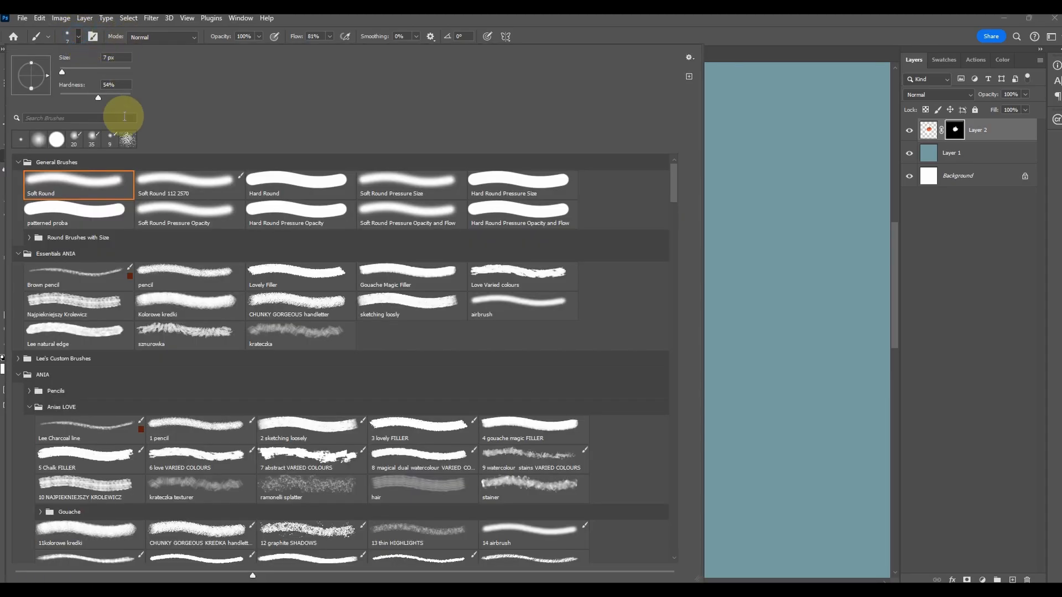
click(391, 24)
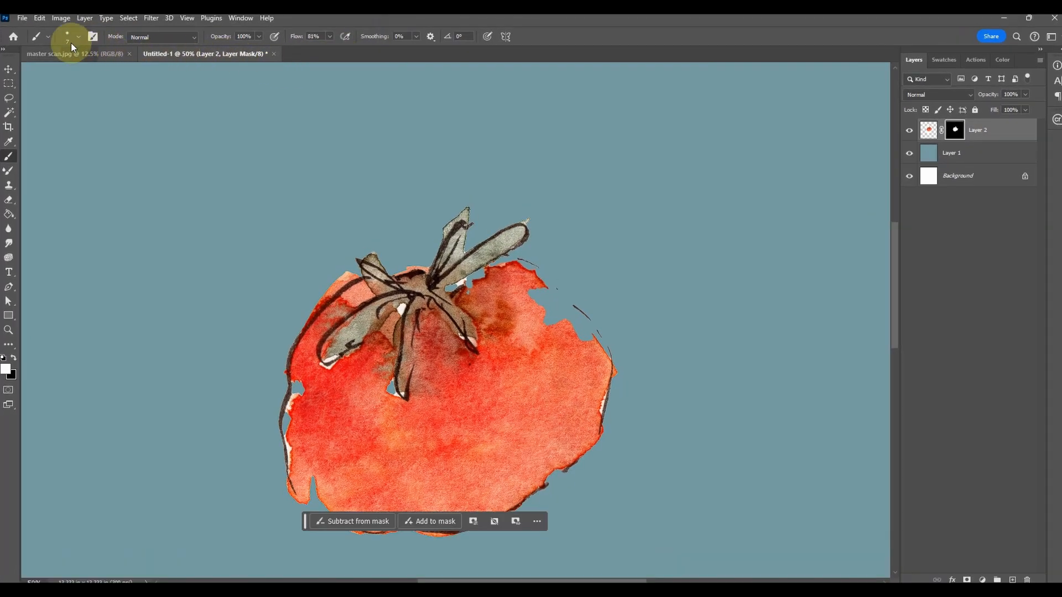
click(78, 37)
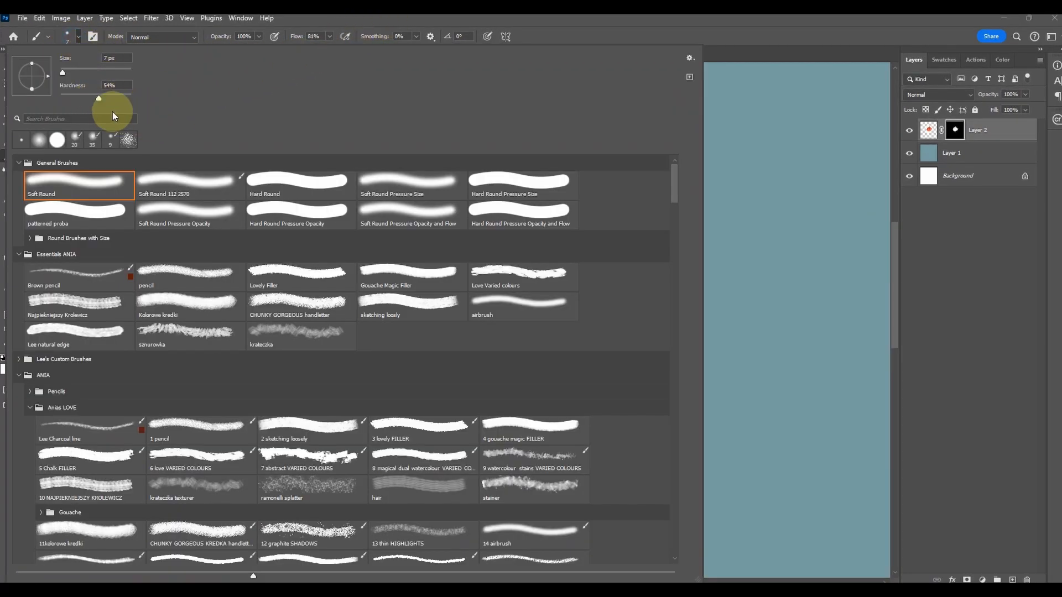
click(5, 191)
key(bracketright)
key(bracketright)
key(bracketright)
key(bracketright)
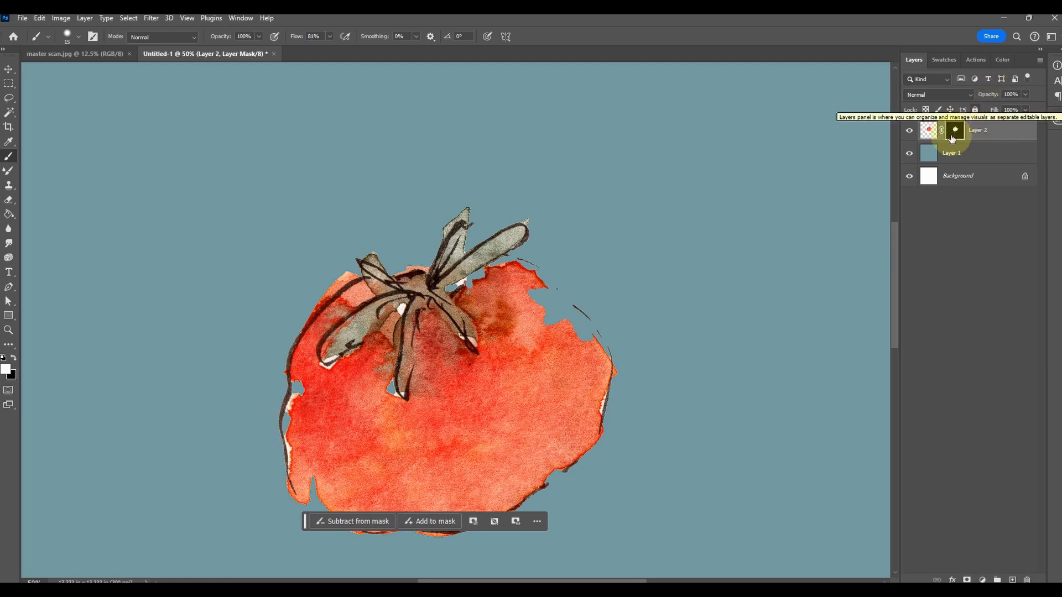
Step: Paint white on Layer 2's mask to restore the missing parts along the tomato's outline and around its leaves
click(928, 133)
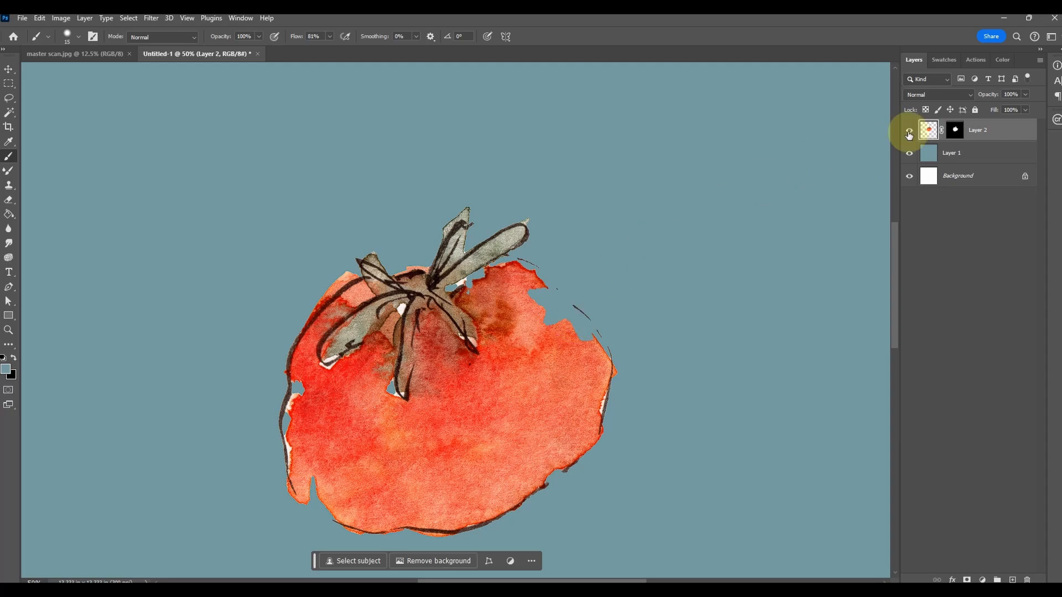
click(954, 129)
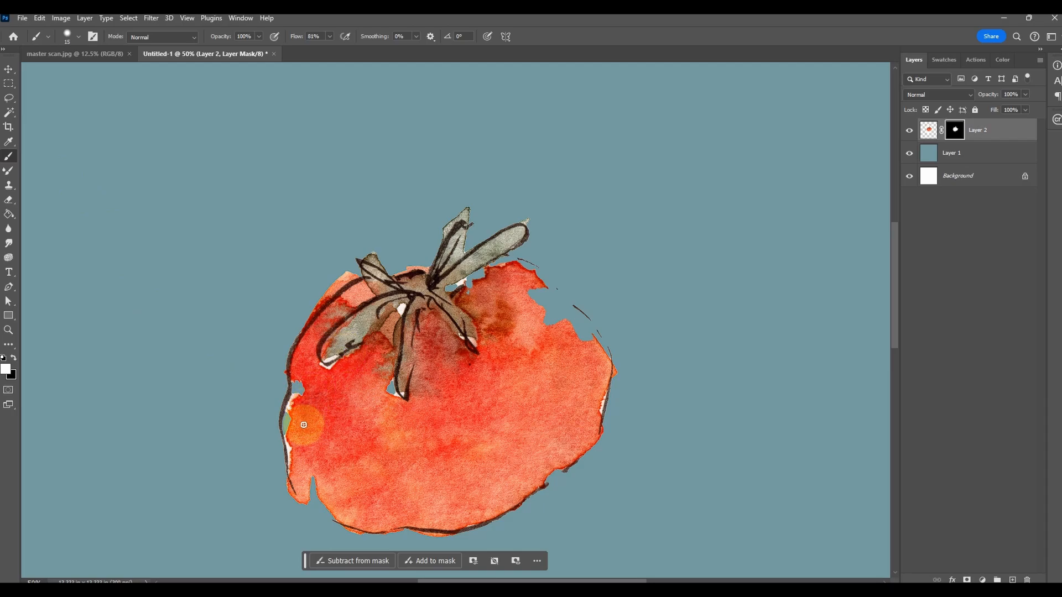
drag(295, 386, 307, 398)
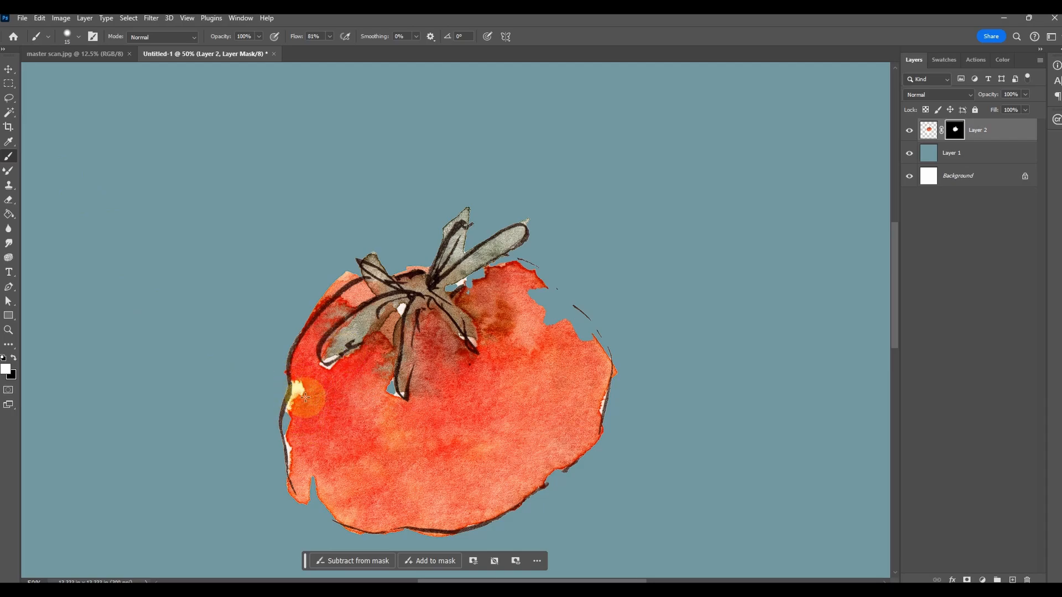
mouse_move(290, 449)
mouse_down()
mouse_move(291, 408)
mouse_move(286, 436)
mouse_move(287, 425)
mouse_up()
mouse_move(457, 285)
mouse_down()
mouse_move(434, 284)
mouse_move(467, 280)
mouse_move(450, 296)
mouse_move(494, 261)
mouse_move(486, 264)
mouse_move(508, 261)
mouse_up()
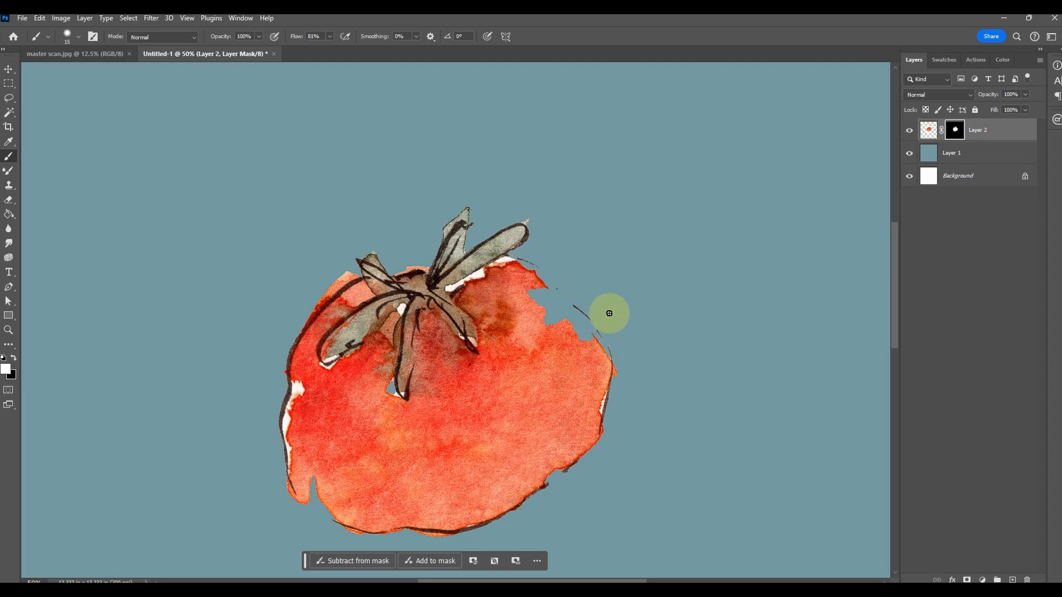
mouse_move(600, 403)
mouse_down()
mouse_move(576, 462)
mouse_move(532, 489)
mouse_move(561, 464)
mouse_up()
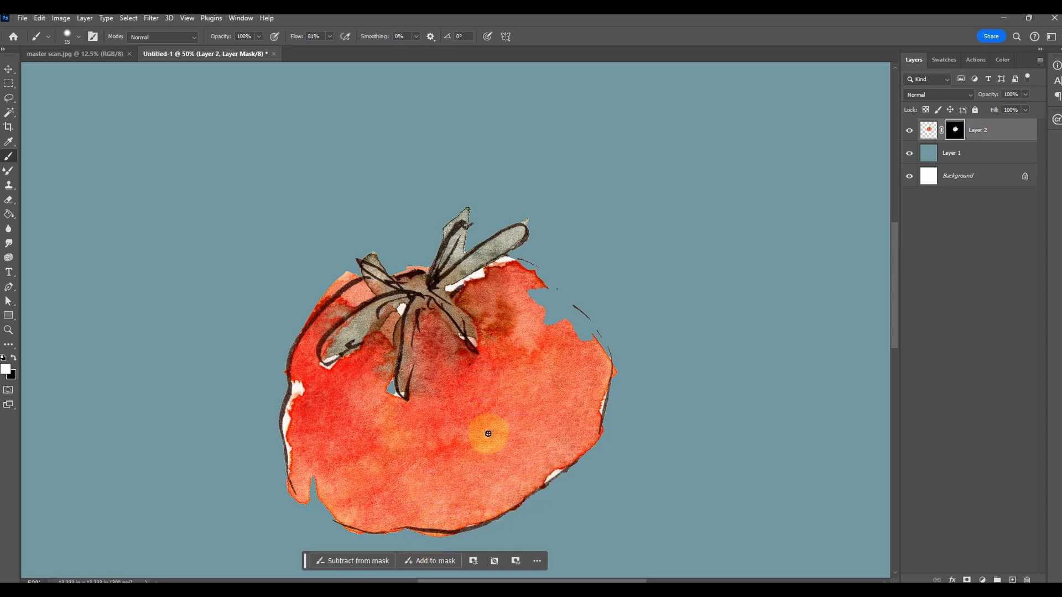
mouse_move(335, 484)
mouse_down()
mouse_move(312, 484)
mouse_move(313, 498)
mouse_move(332, 495)
mouse_move(304, 491)
mouse_move(351, 516)
mouse_move(326, 508)
mouse_up()
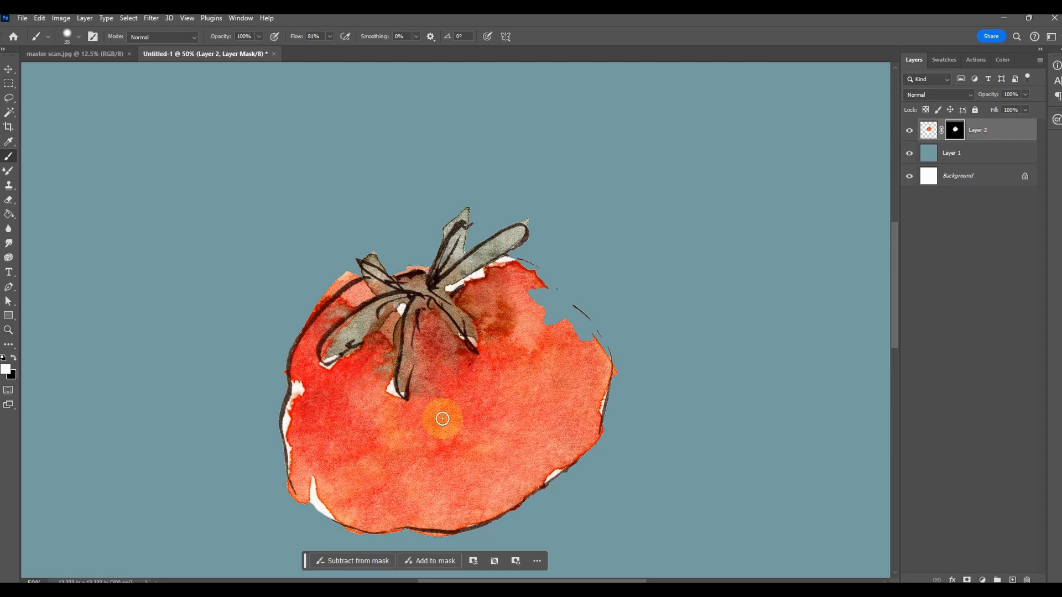
mouse_move(550, 311)
mouse_down()
mouse_move(516, 266)
mouse_move(588, 327)
mouse_move(599, 354)
mouse_move(580, 406)
mouse_move(594, 334)
mouse_move(605, 398)
mouse_move(597, 352)
mouse_move(618, 361)
mouse_move(620, 383)
mouse_move(590, 335)
mouse_move(599, 375)
mouse_move(589, 330)
mouse_move(602, 376)
mouse_move(616, 322)
mouse_move(604, 360)
mouse_move(592, 328)
mouse_move(606, 369)
mouse_move(595, 344)
mouse_move(589, 390)
mouse_move(557, 304)
mouse_move(576, 338)
mouse_move(593, 344)
mouse_move(589, 354)
mouse_move(498, 382)
mouse_move(582, 291)
mouse_move(503, 341)
mouse_move(561, 320)
mouse_move(537, 326)
mouse_move(544, 292)
mouse_move(527, 296)
mouse_move(529, 429)
mouse_move(533, 309)
mouse_move(543, 388)
mouse_up()
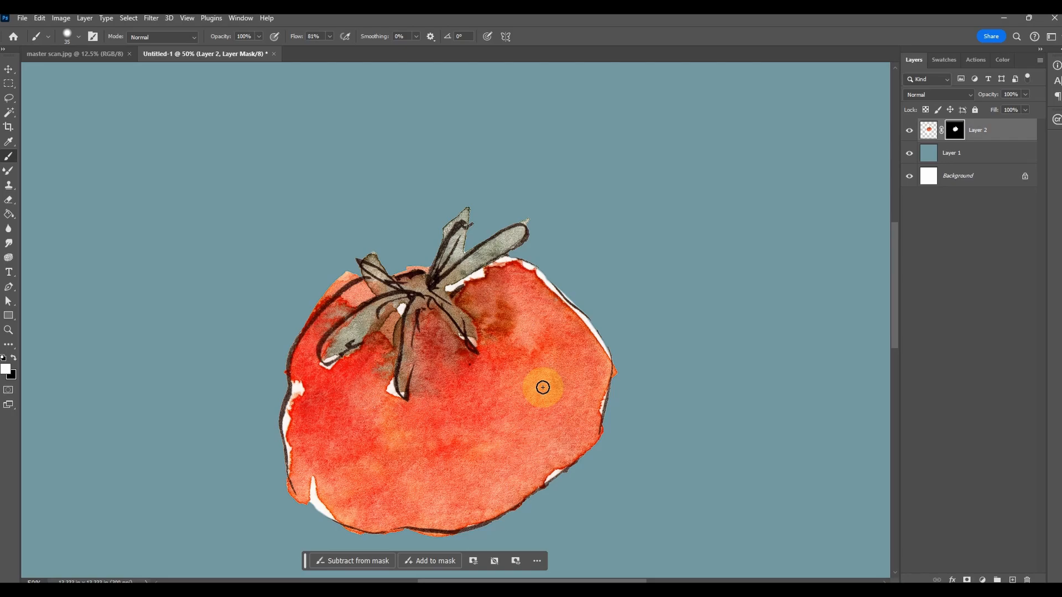
Step: Switch to black with a 20 px brush and hide the stray paper at the tip of the tomato's upper-right leaf
click(14, 358)
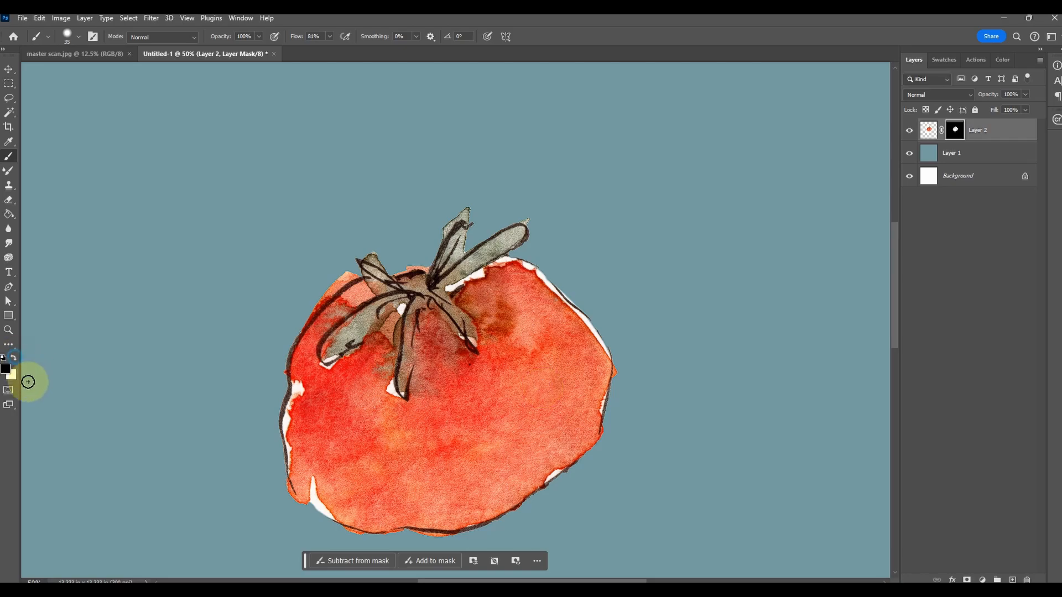
key(bracketleft)
Step: Clone red watercolor texture on Layer 2's image over the white gaps along the tomato's left edge
click(983, 131)
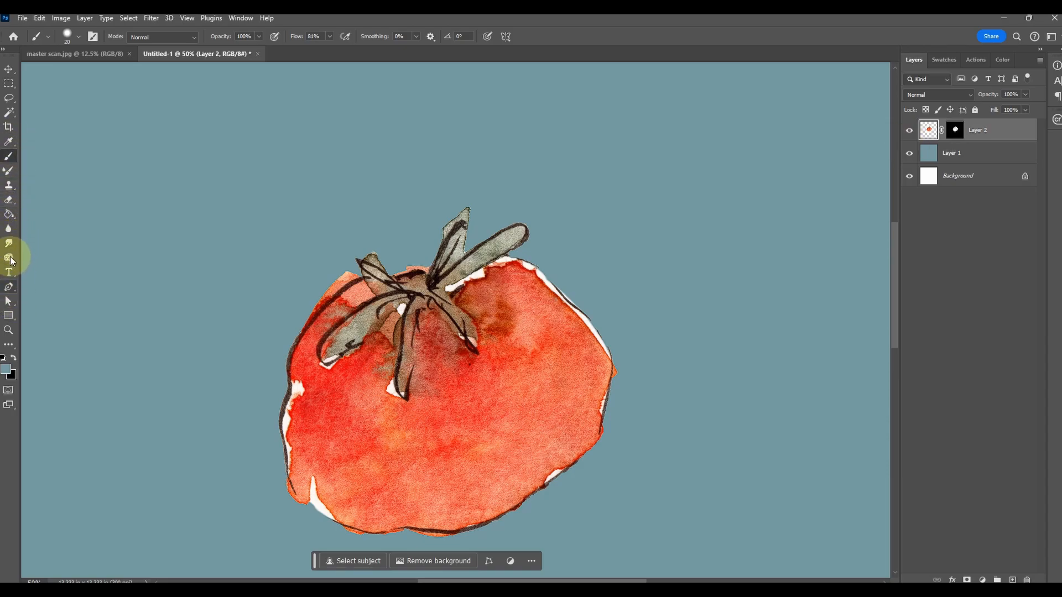
click(9, 185)
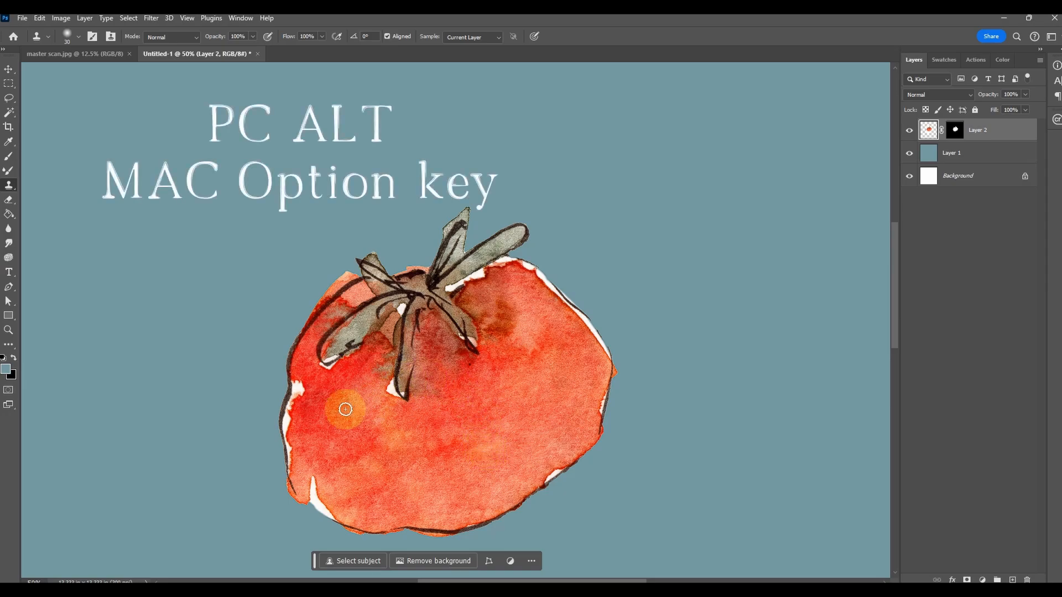
alt+click(320, 399)
mouse_move(296, 384)
mouse_down()
mouse_move(286, 426)
mouse_move(299, 471)
mouse_move(285, 450)
mouse_move(304, 486)
mouse_up()
alt+click(337, 424)
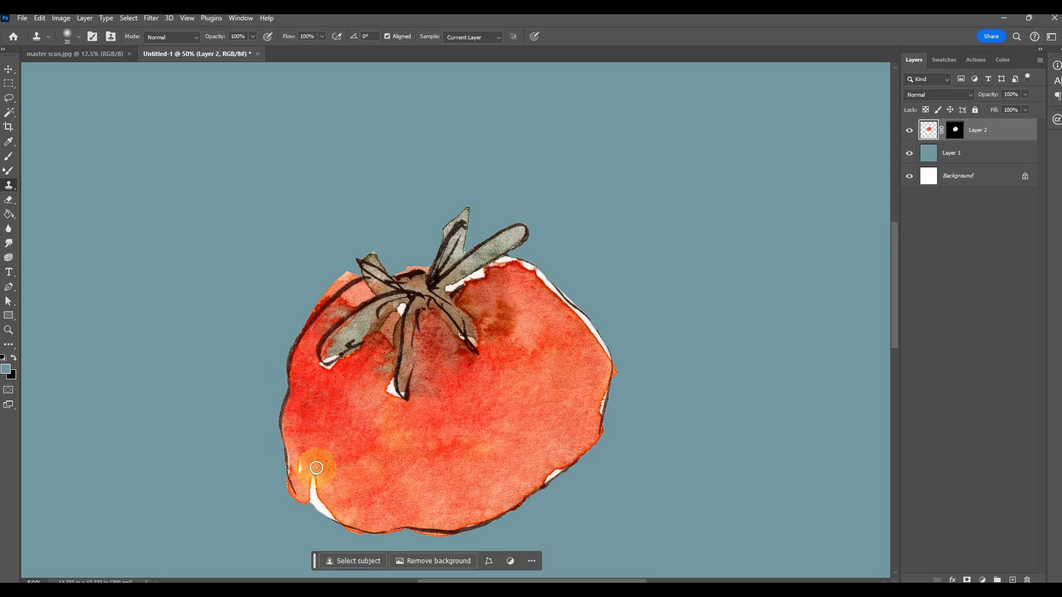
alt+click(333, 406)
drag(302, 476, 296, 477)
alt+click(325, 412)
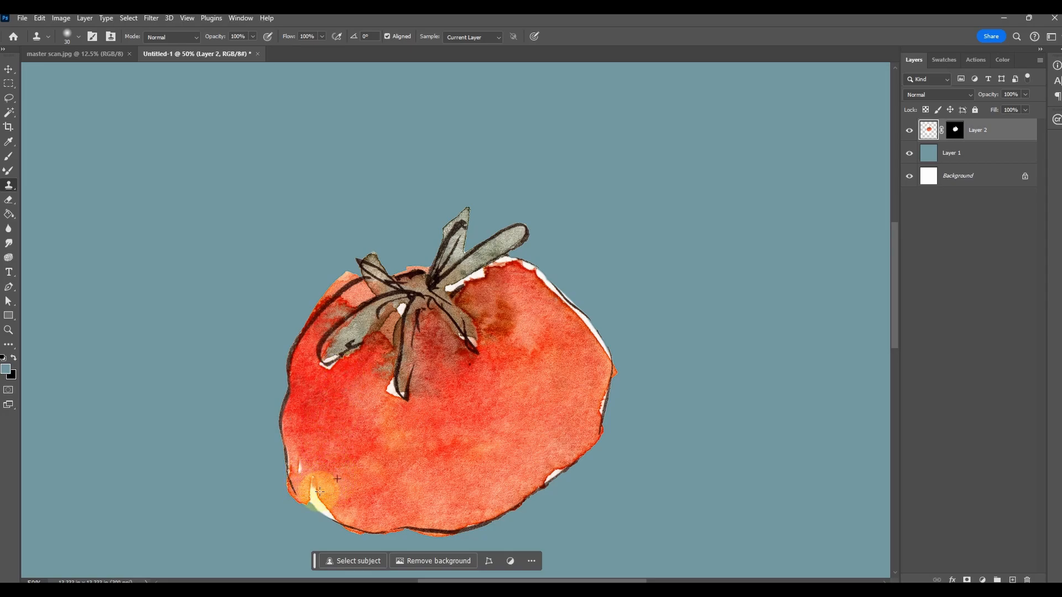
alt+click(310, 480)
drag(302, 474, 300, 454)
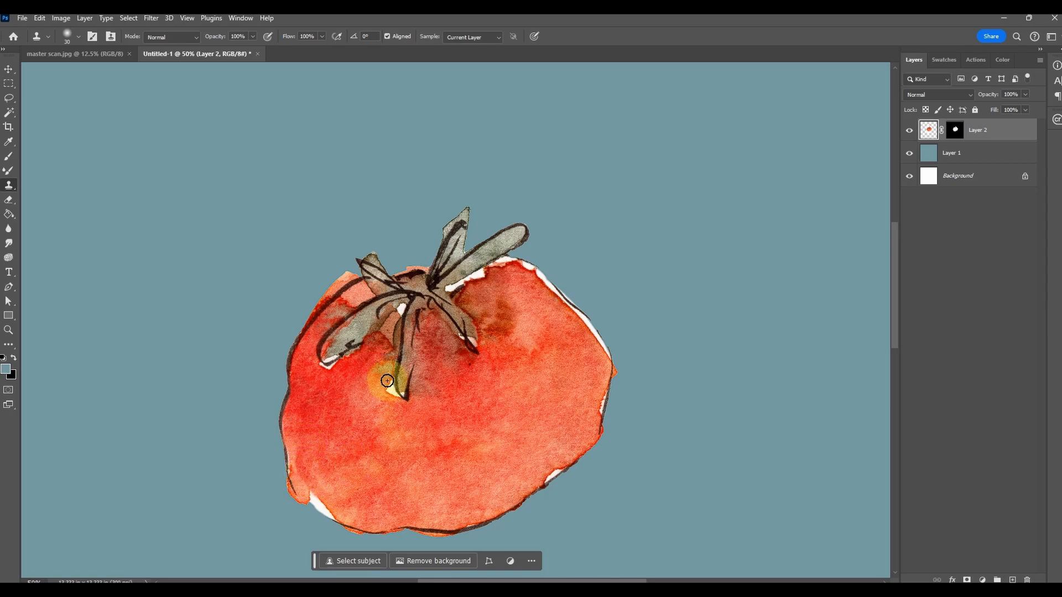
Step: Clone red texture over the white gaps around the tomato's leaves and along its lower-left edge
alt+click(380, 411)
drag(390, 395, 391, 389)
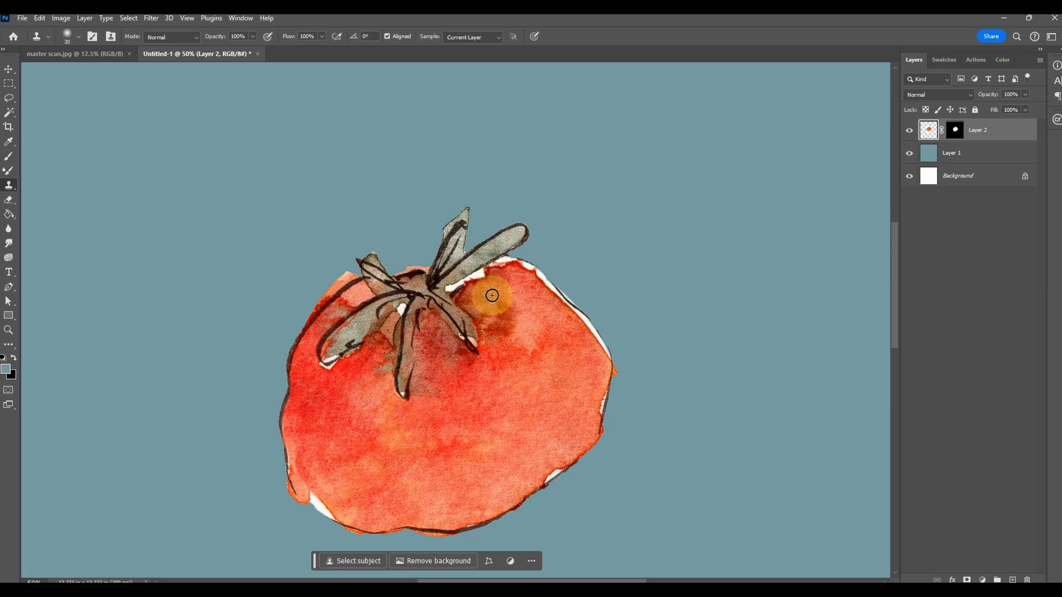
drag(474, 278, 453, 287)
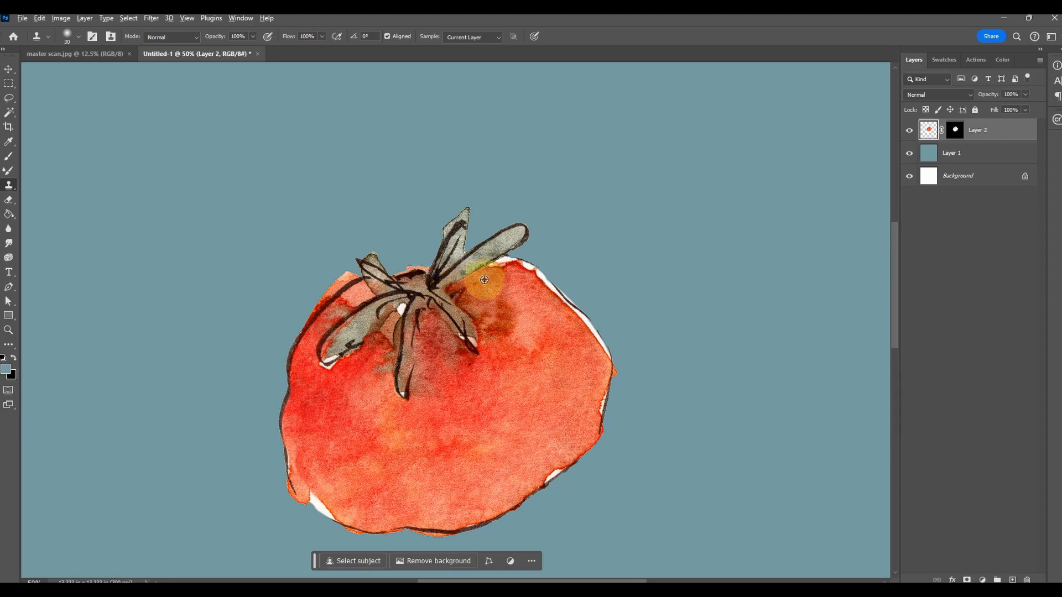
drag(484, 280, 505, 259)
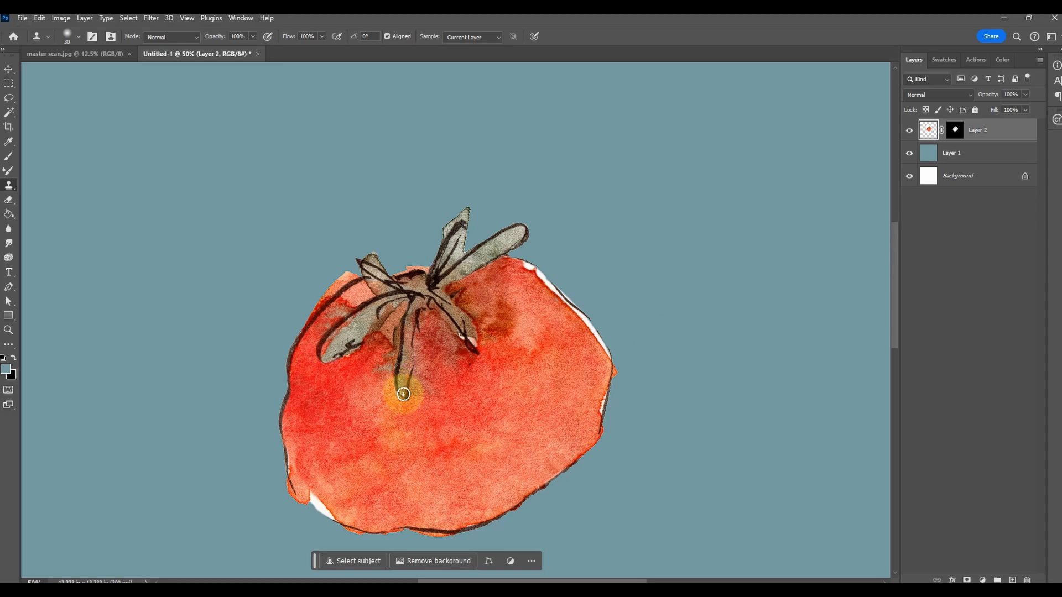
mouse_move(331, 494)
mouse_down()
mouse_move(304, 498)
mouse_move(345, 511)
mouse_up()
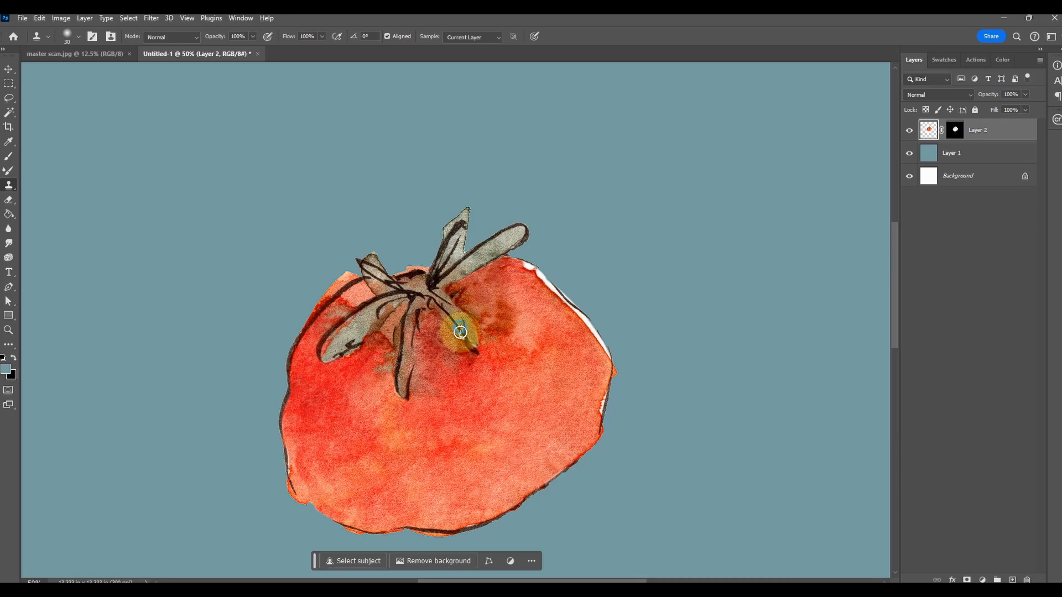
Step: Clone nearby red texture over the white strip along the tomato's upper-right and right edge
mouse_move(535, 275)
mouse_down()
mouse_move(552, 296)
mouse_move(541, 301)
mouse_move(555, 293)
mouse_move(579, 324)
mouse_move(557, 314)
mouse_move(588, 330)
mouse_move(570, 313)
mouse_move(591, 344)
mouse_move(580, 314)
mouse_move(564, 310)
mouse_move(600, 345)
mouse_up()
alt+click(541, 296)
alt+click(551, 289)
alt+click(563, 320)
alt+click(590, 341)
alt+click(564, 315)
alt+click(600, 364)
alt+click(598, 373)
drag(603, 389, 602, 379)
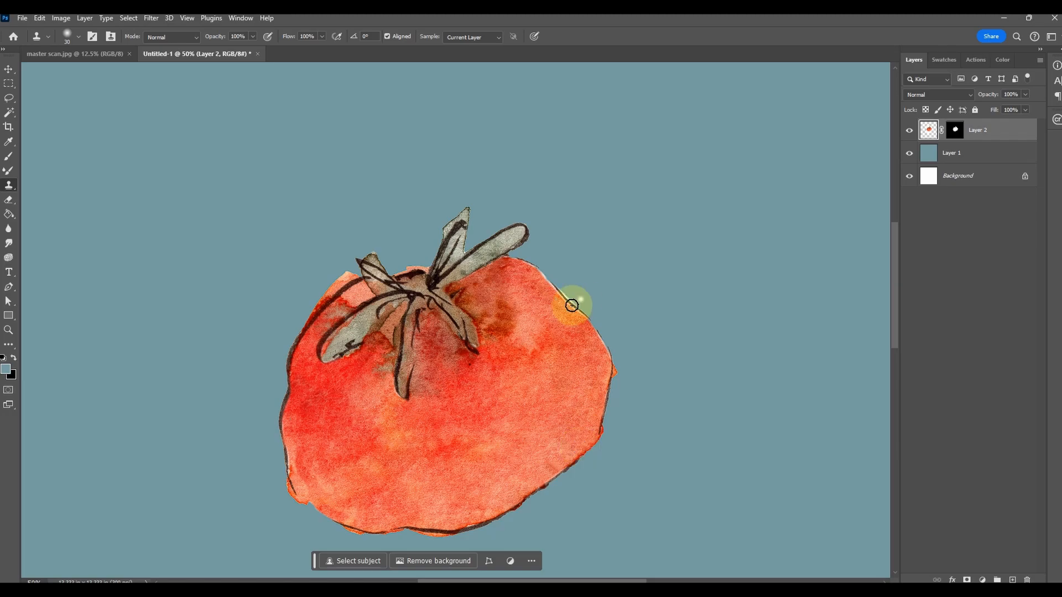
Step: Paint black on Layer 2's mask to hide the leftover white fringe along the tomato's upper-right edge
click(955, 130)
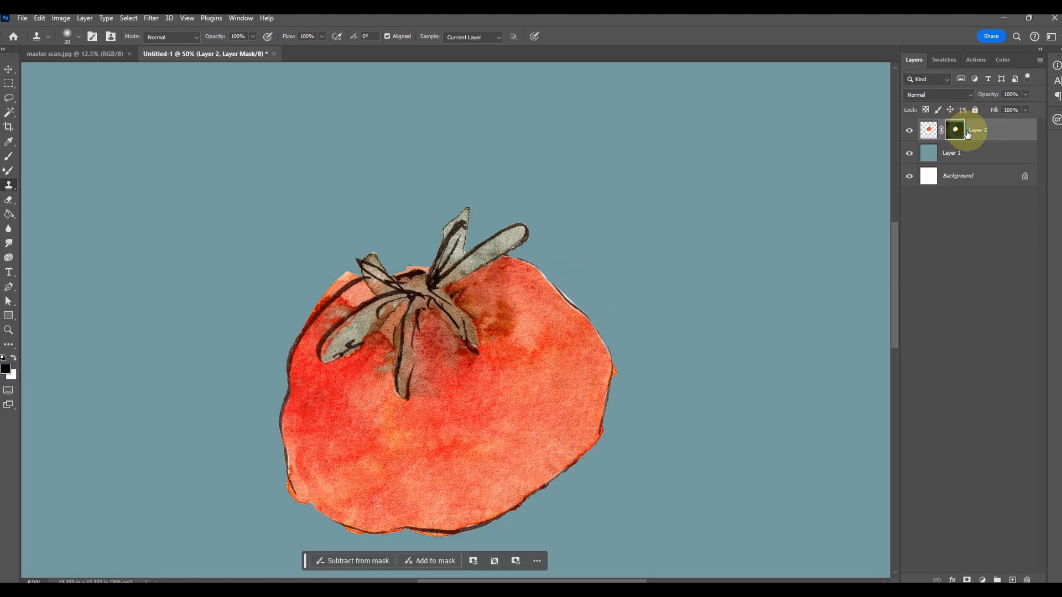
click(8, 156)
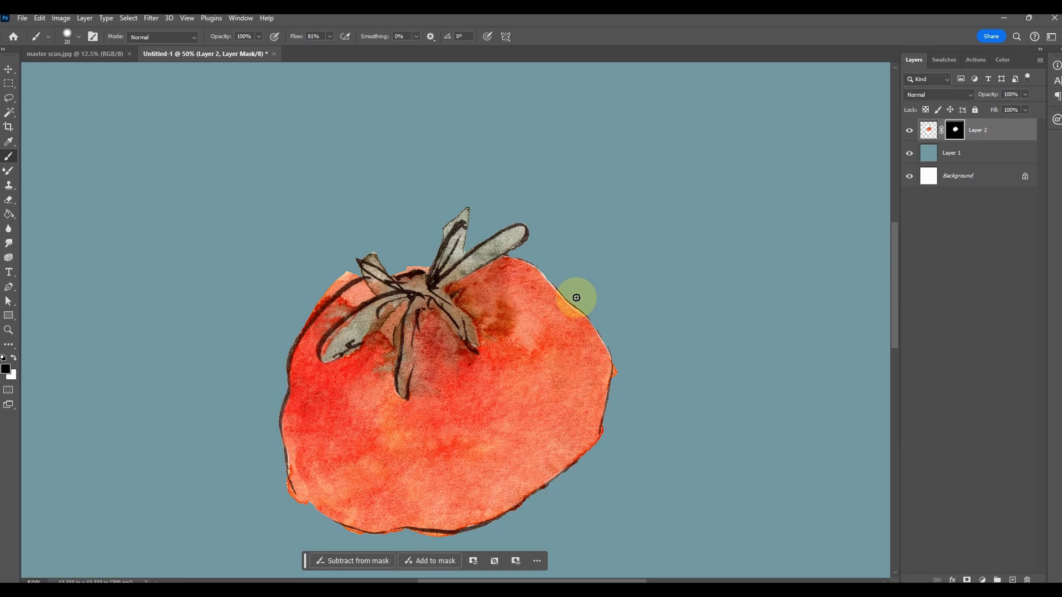
Step: Delete the blue Layer 1 and the white Background layer, leaving only the masked tomato
click(8, 68)
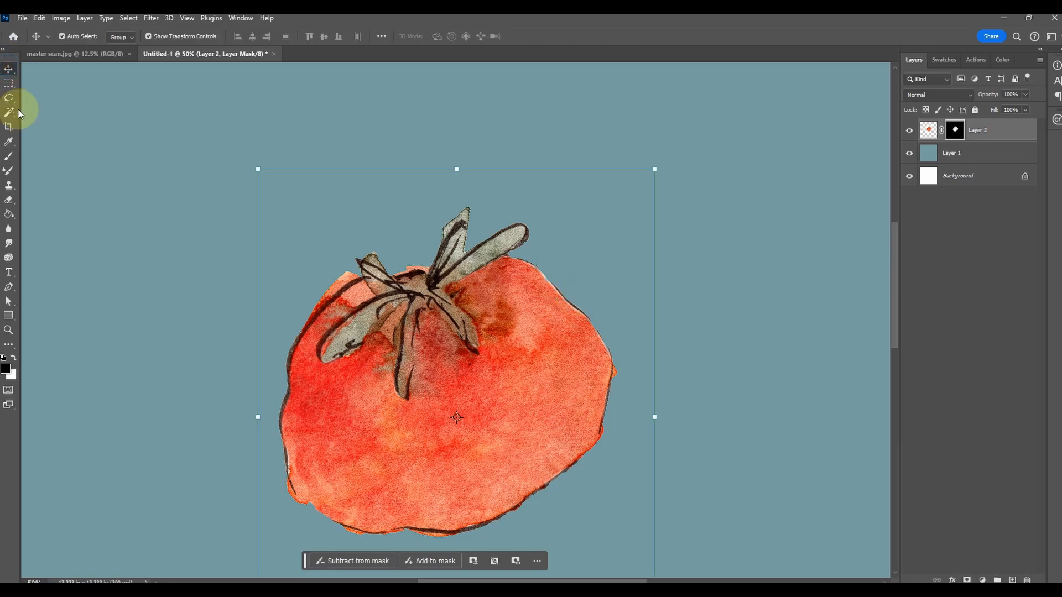
click(972, 151)
drag(1025, 153, 1027, 579)
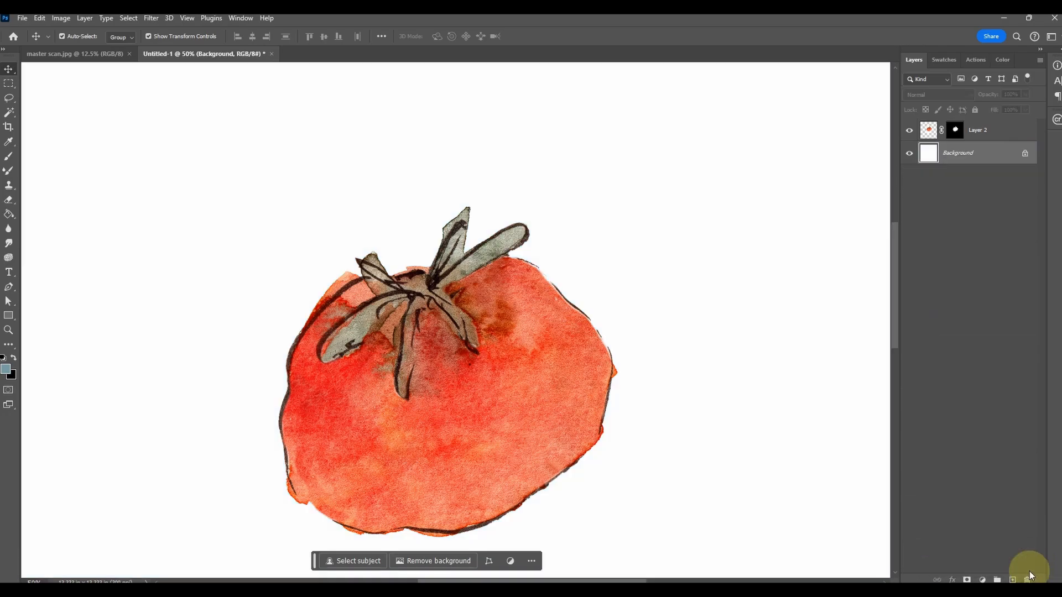
click(1025, 156)
drag(1020, 153, 1025, 576)
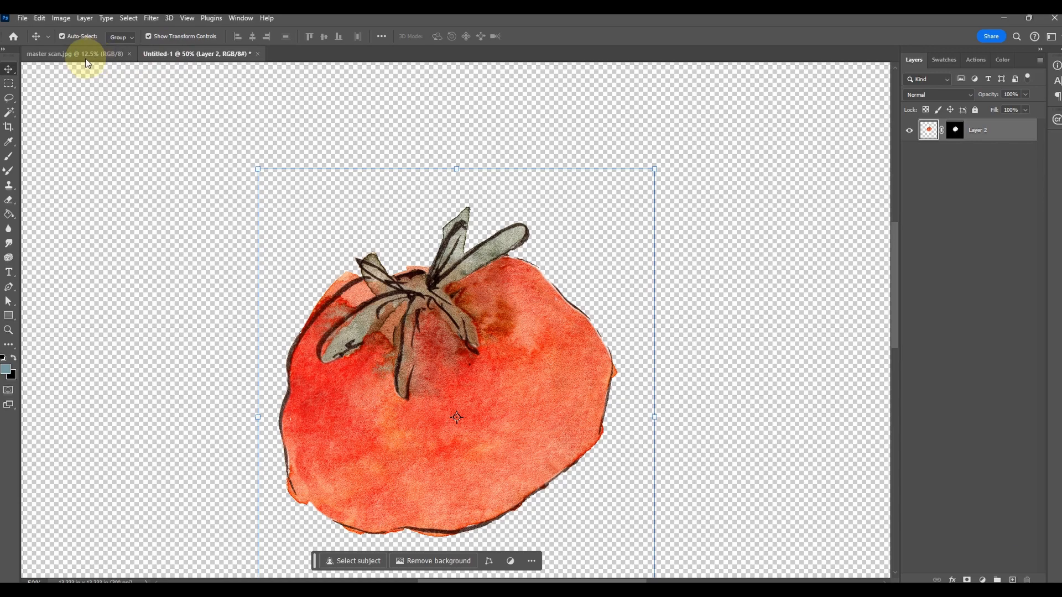
Step: Crop the canvas on all four sides to leave a small margin around the tomato
key(ctrl+minus)
key(ctrl+minus)
key(ctrl+minus)
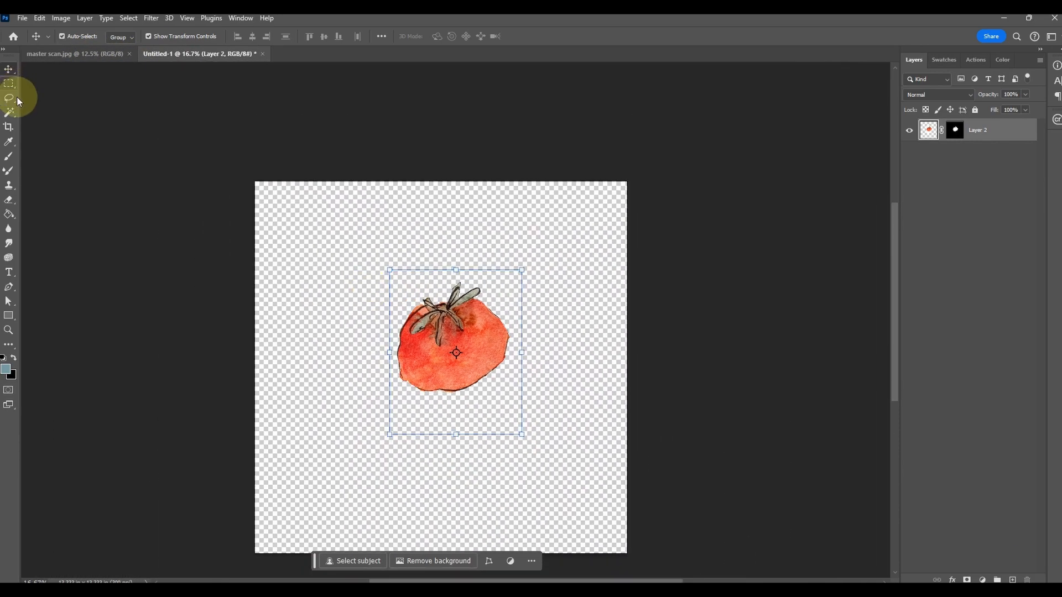
click(9, 127)
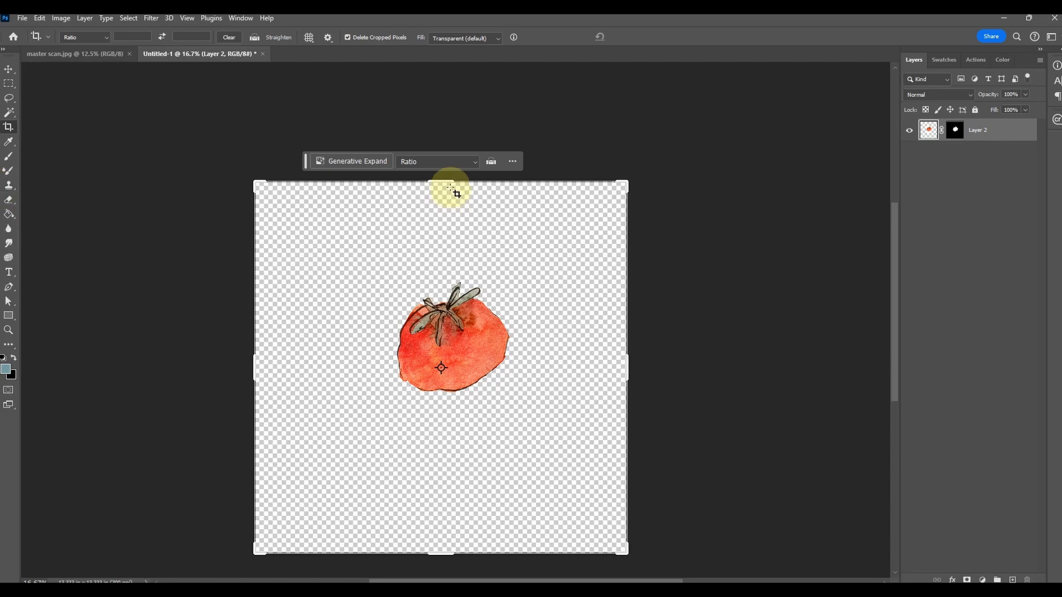
drag(447, 183, 453, 223)
drag(450, 505, 458, 440)
drag(616, 365, 577, 371)
drag(306, 368, 359, 375)
key(Return)
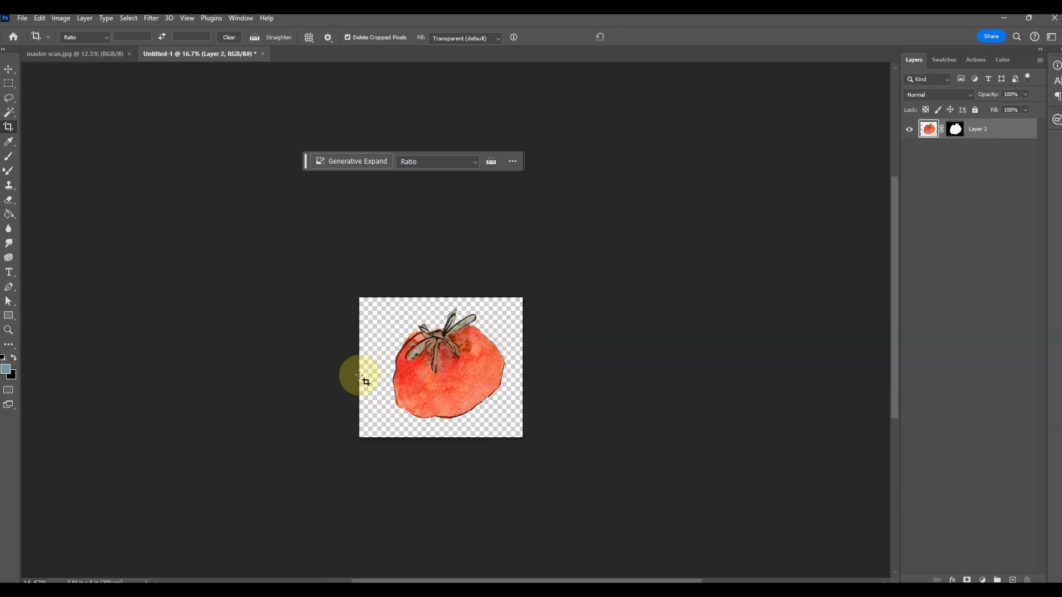
Step: Try applying Layer 2's mask permanently and shifting the cut-out tomato on the canvas
click(957, 131)
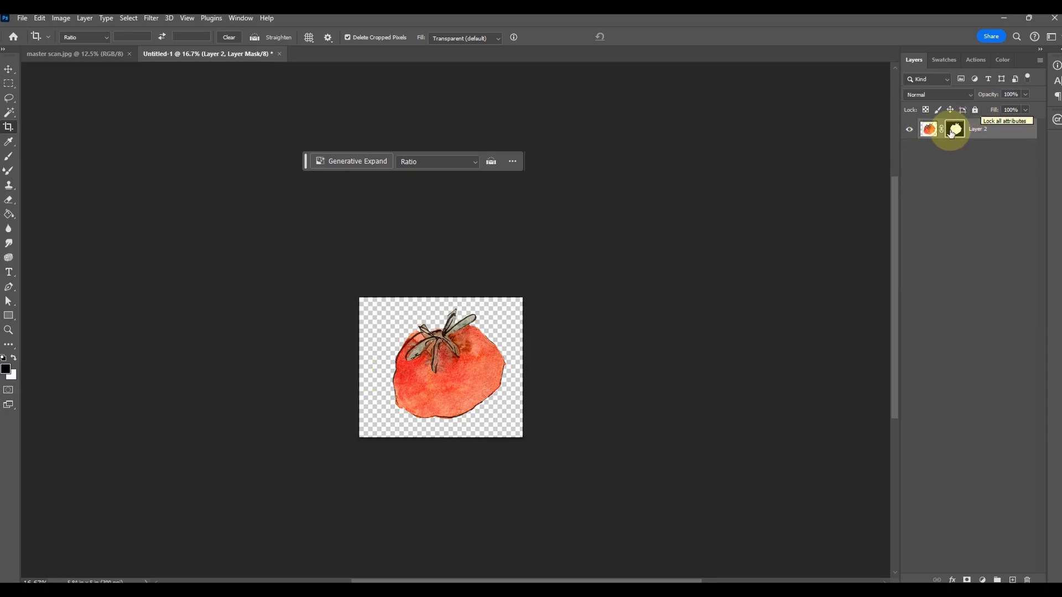
right_click(948, 131)
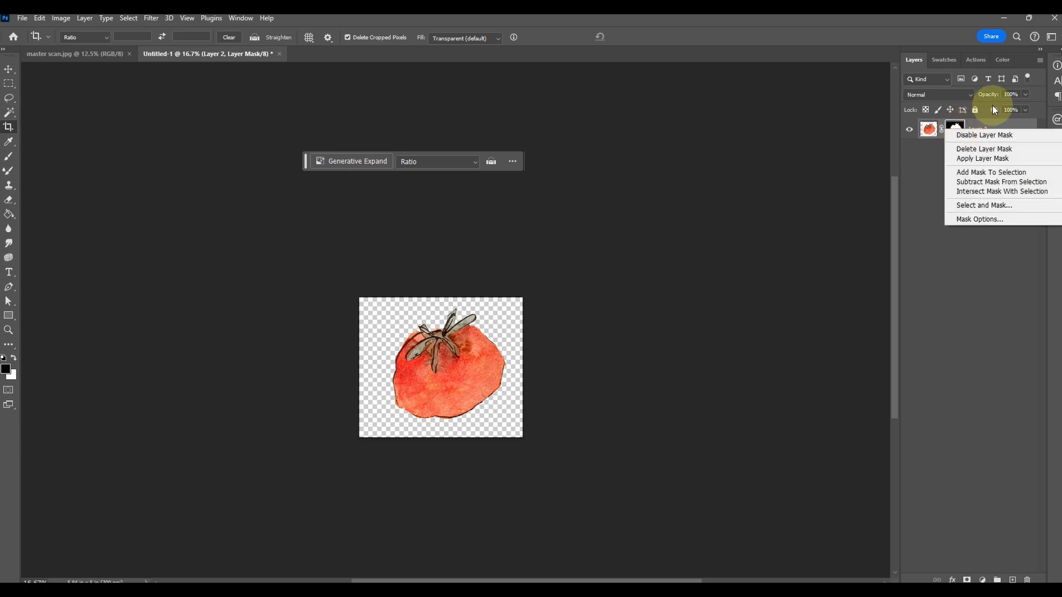
click(1003, 159)
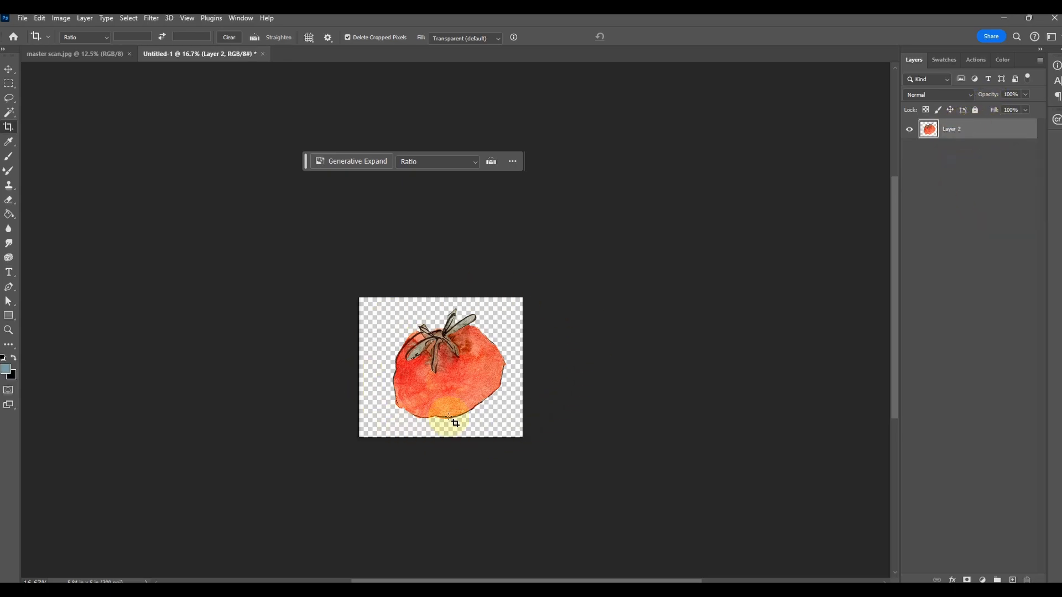
click(8, 71)
drag(477, 381, 474, 375)
key(ctrl+plus)
key(ctrl+plus)
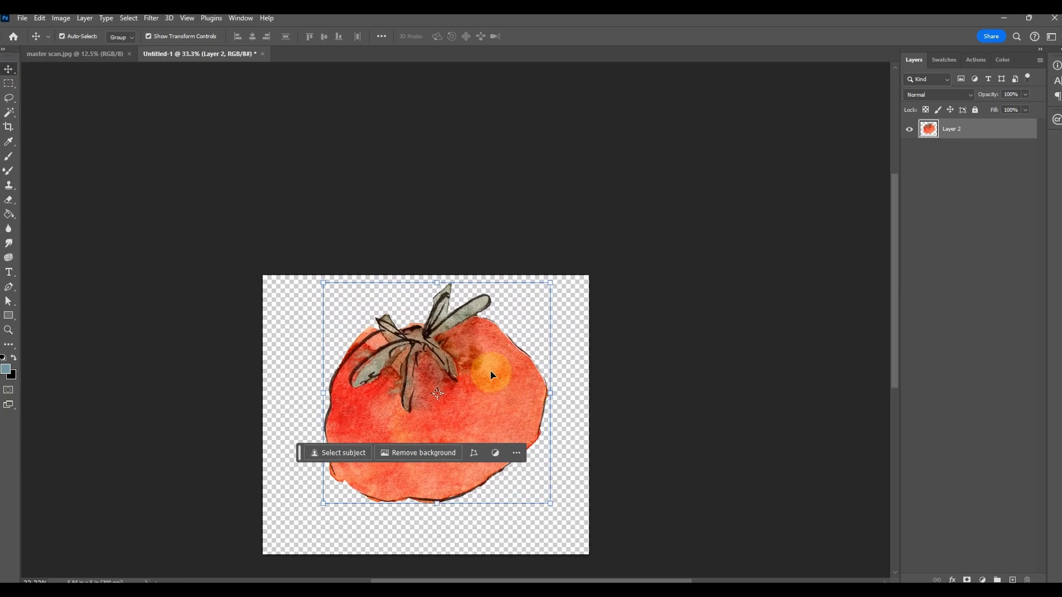
Step: Undo the tomato move and the mask application, and reselect Layer 2's mask
key(ctrl+z)
key(ctrl+z)
click(957, 131)
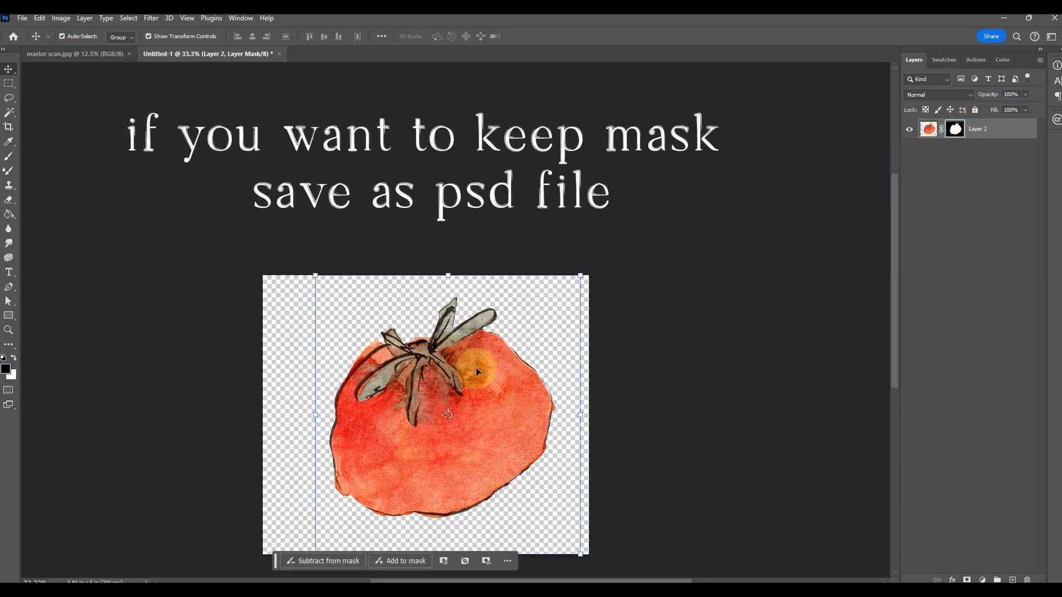
Step: Heal the small specks near the tomato's left edge and below its leaves on Layer 2's image with the Spot Healing Brush
key(ctrl+plus)
key(ctrl+plus)
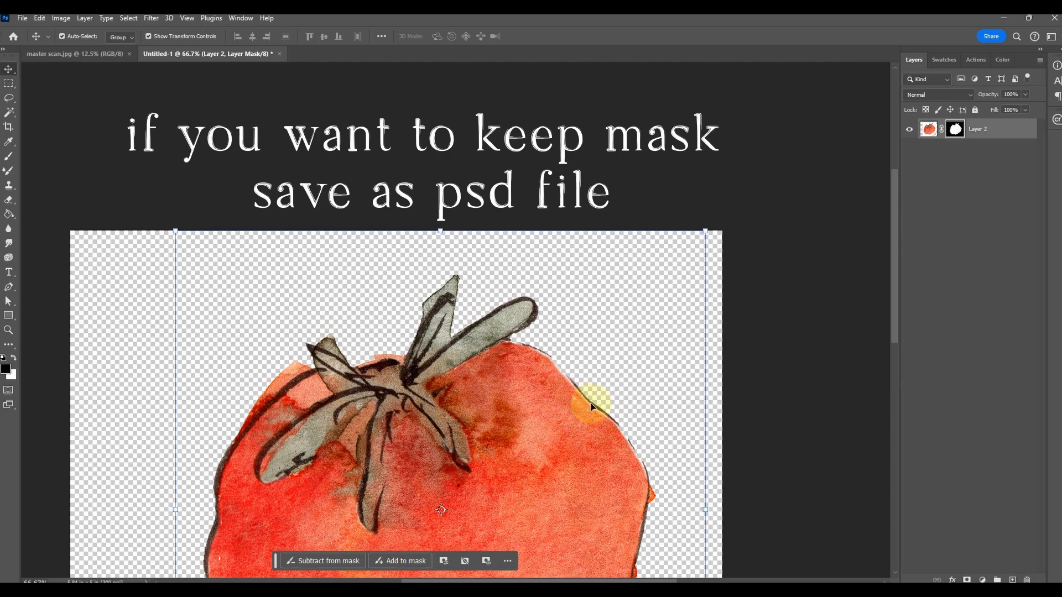
key(ctrl+plus)
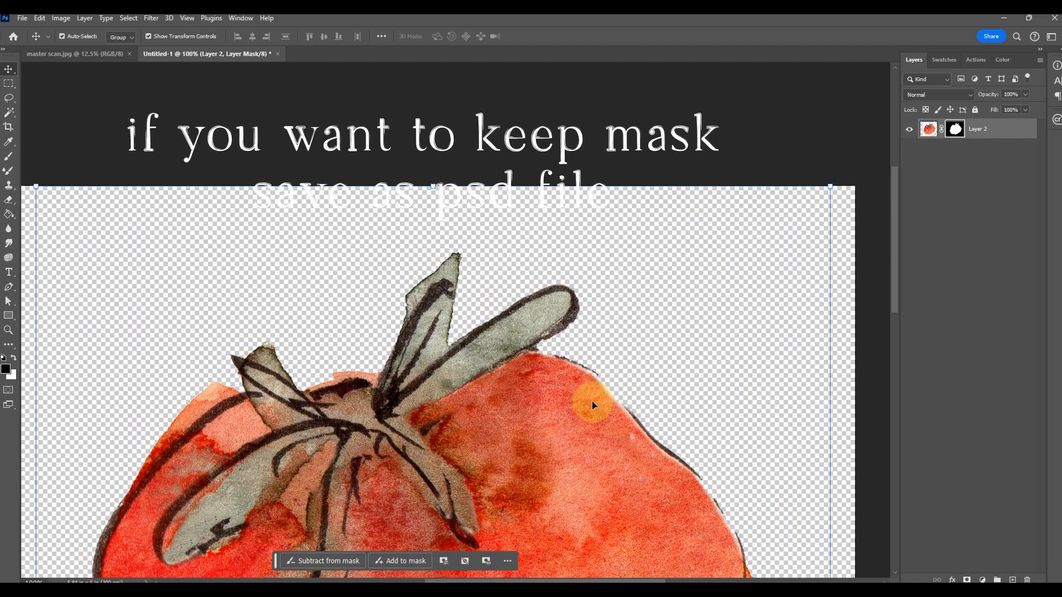
drag(372, 469, 628, 168)
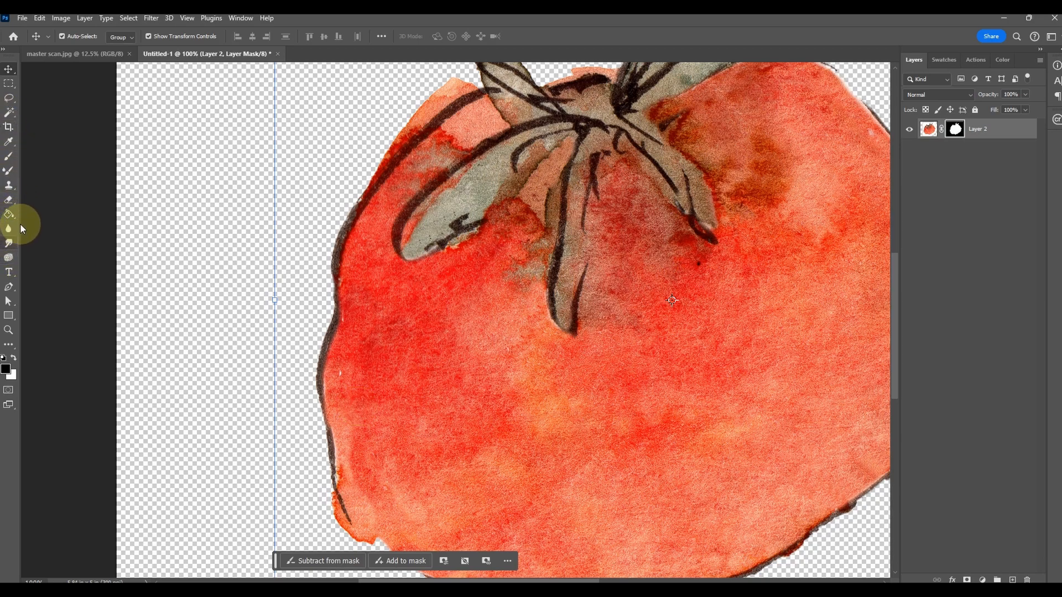
click(12, 186)
right_click(13, 187)
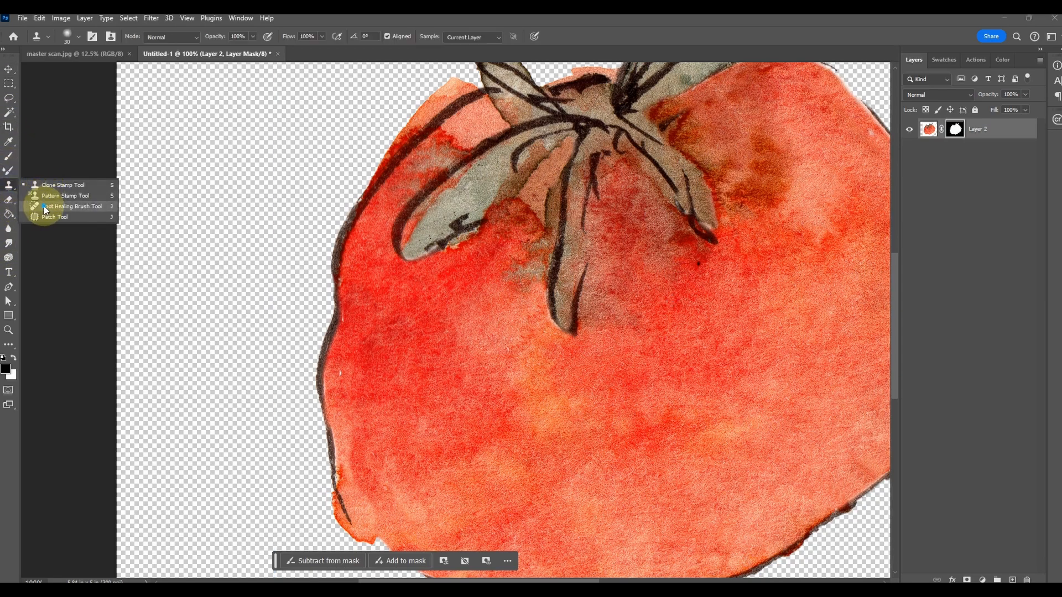
click(45, 207)
click(343, 319)
click(343, 372)
click(929, 129)
click(351, 268)
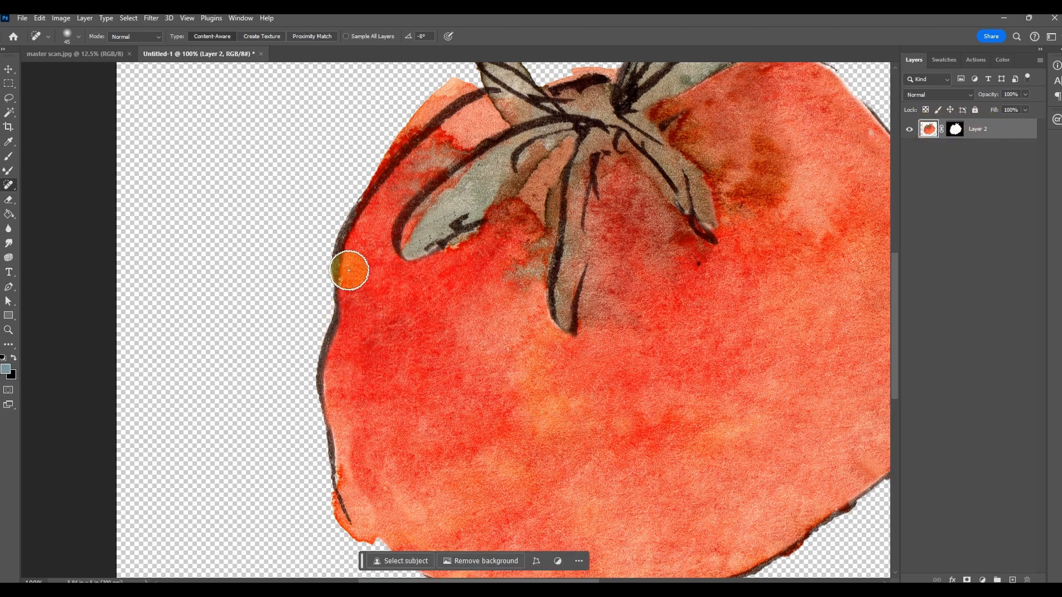
click(519, 295)
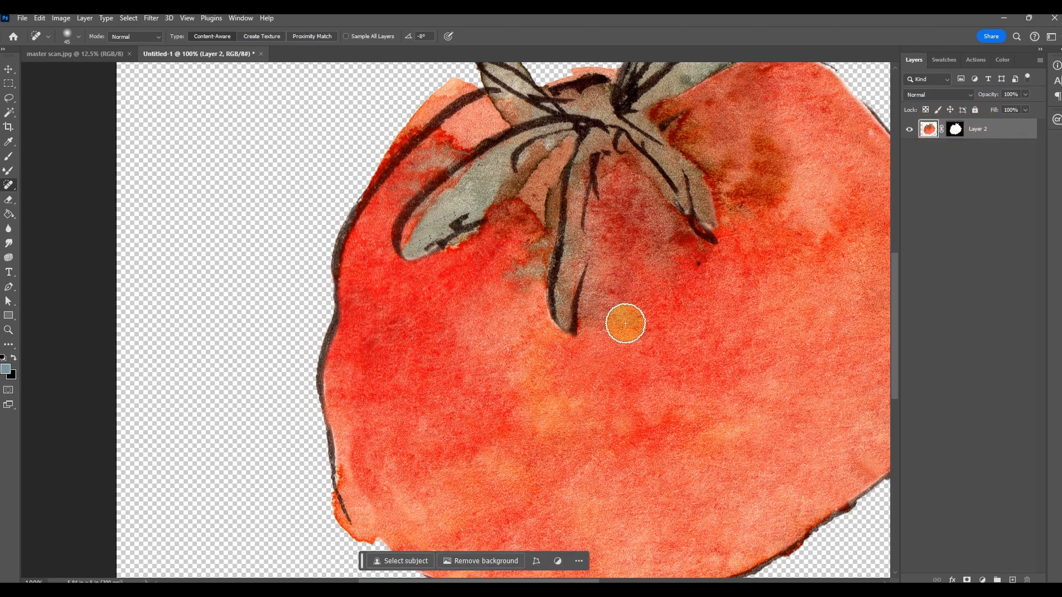
click(695, 264)
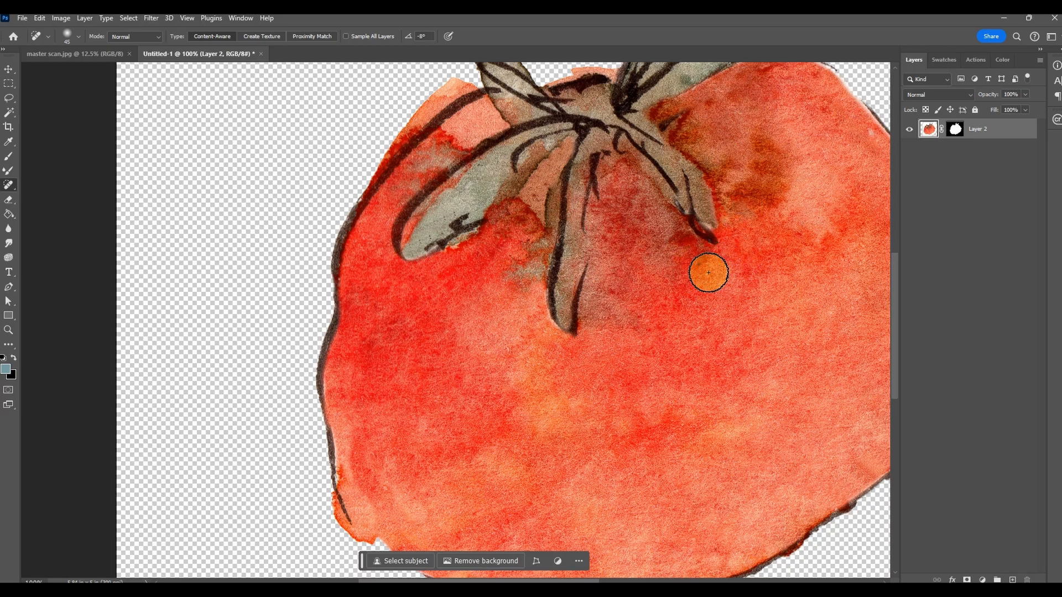
Step: Paint white on Layer 2's mask along the tomato's right and lower edges to restore the ink outline
drag(666, 443, 557, 490)
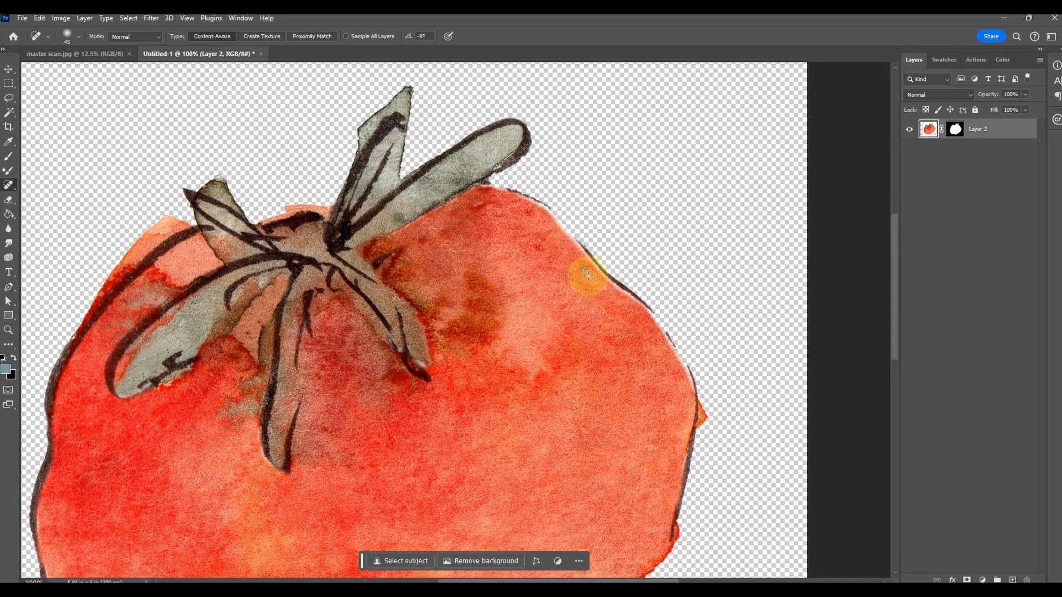
click(956, 128)
click(8, 156)
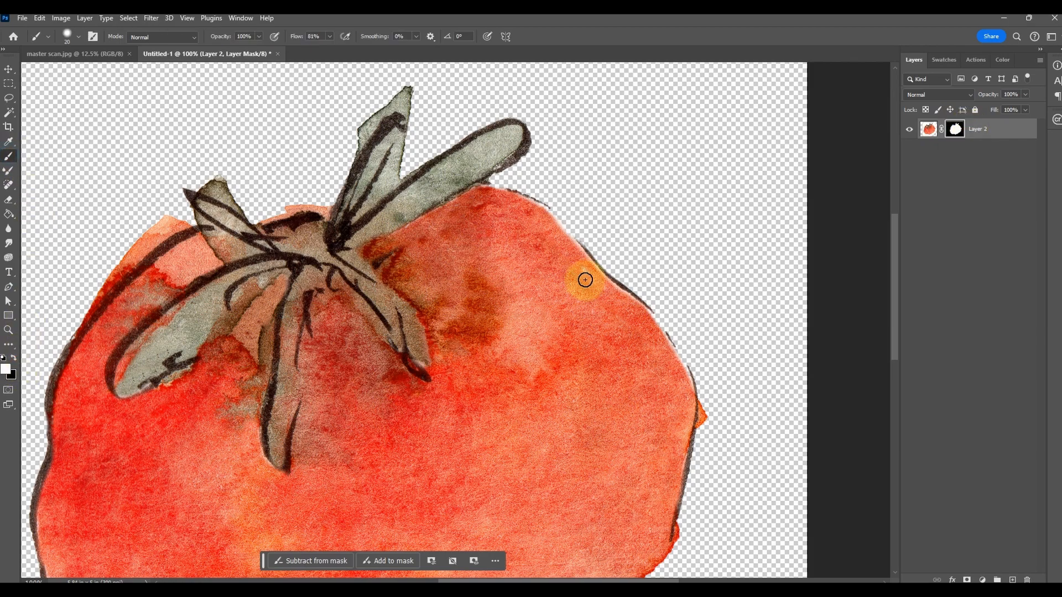
mouse_move(584, 270)
mouse_down()
mouse_move(606, 306)
mouse_move(590, 319)
mouse_move(612, 360)
mouse_move(639, 318)
mouse_move(648, 322)
mouse_move(681, 366)
mouse_move(678, 355)
mouse_move(682, 408)
mouse_move(668, 356)
mouse_move(685, 387)
mouse_move(664, 344)
mouse_move(691, 384)
mouse_move(713, 261)
mouse_up()
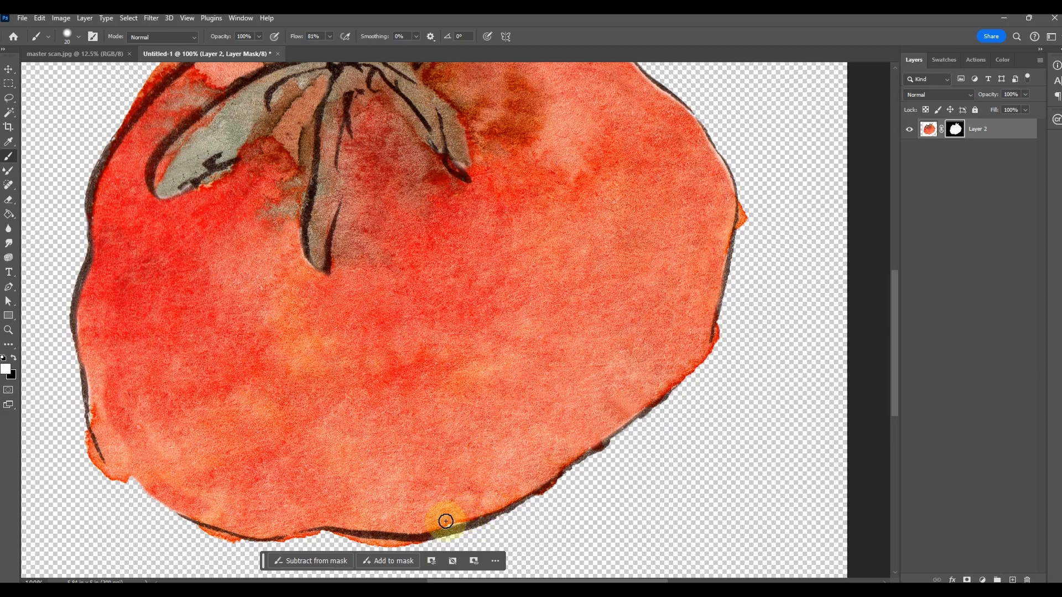
drag(450, 520, 495, 504)
Step: Save the tomato as a PNG named "1 tomato" in the images folder, accepting the PNG options
key(ctrl+minus)
key(ctrl+minus)
key(ctrl+minus)
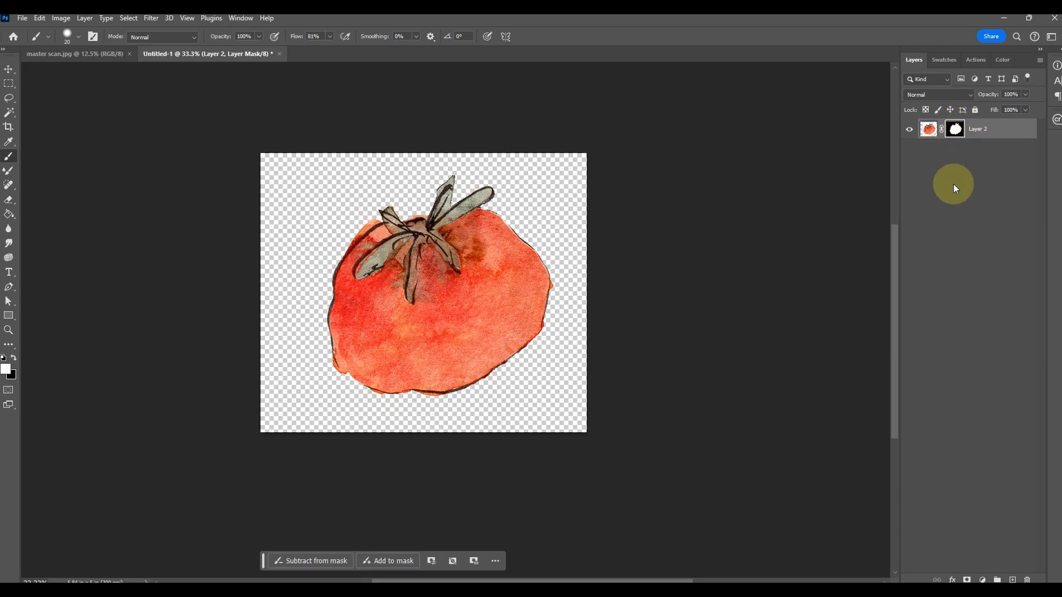
click(22, 17)
click(51, 155)
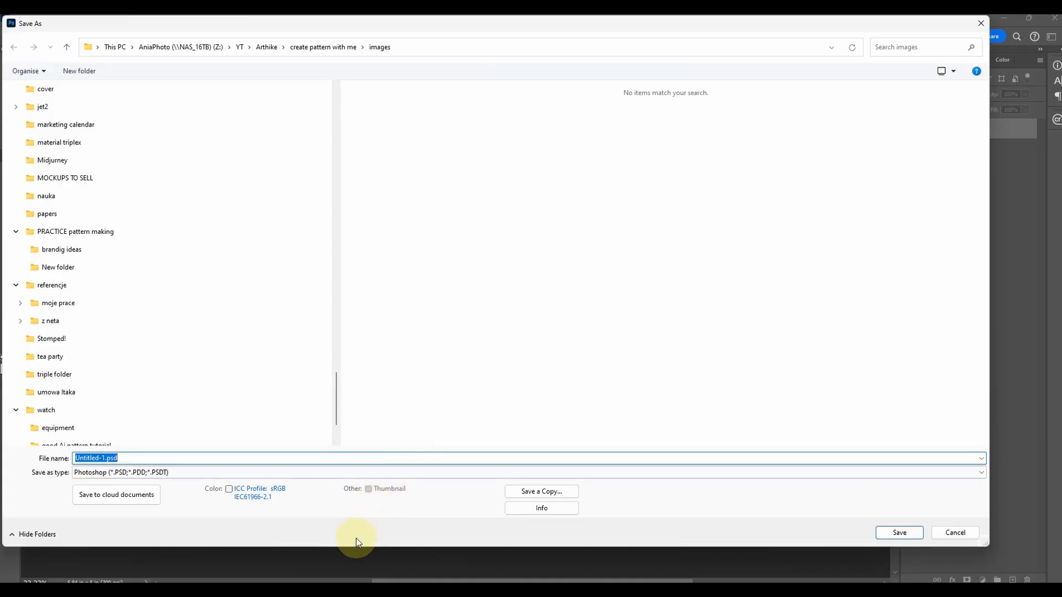
click(234, 473)
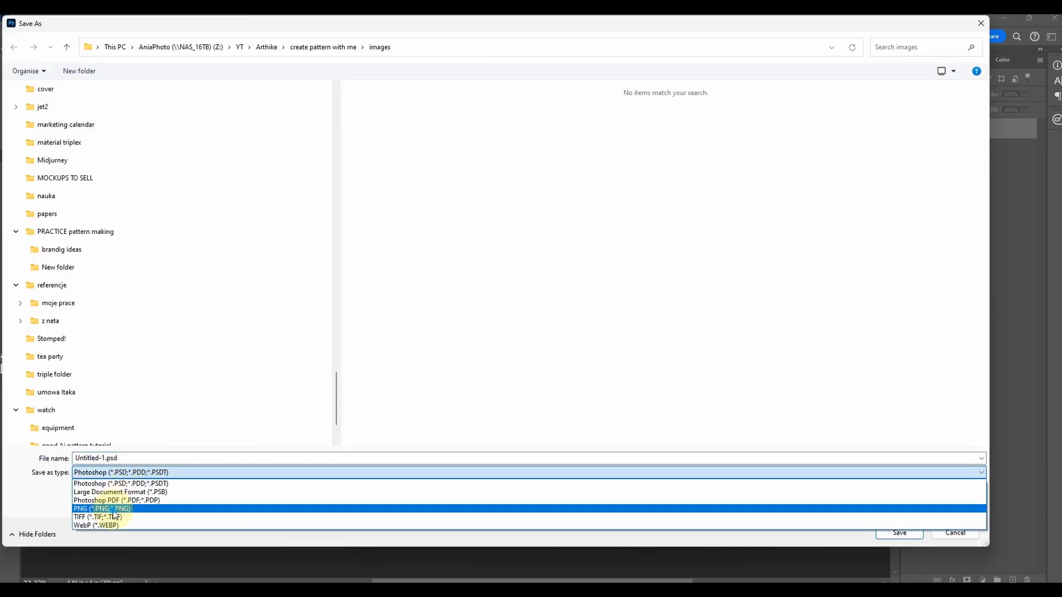
click(238, 520)
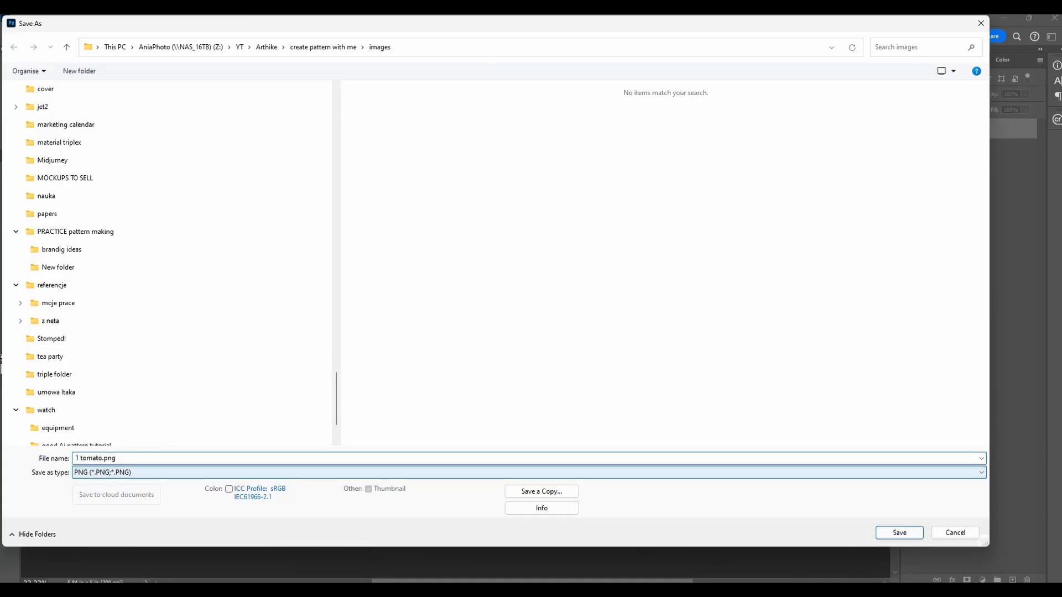
click(911, 533)
click(596, 187)
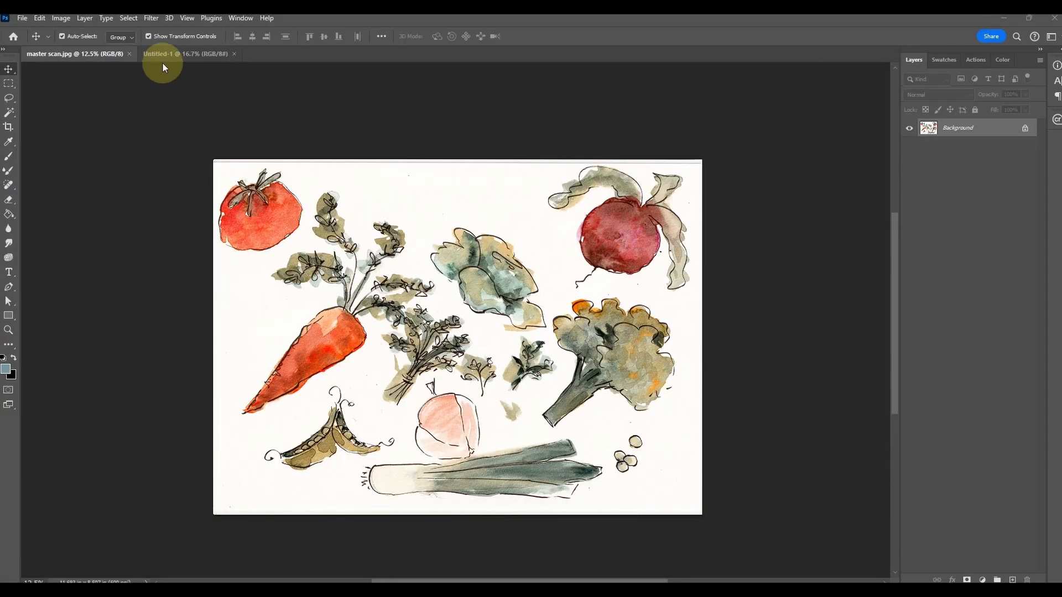
Step: Add two empty layers to the blank Untitled-1 document and fill Layer 1 with the blue-gray foreground color
click(169, 56)
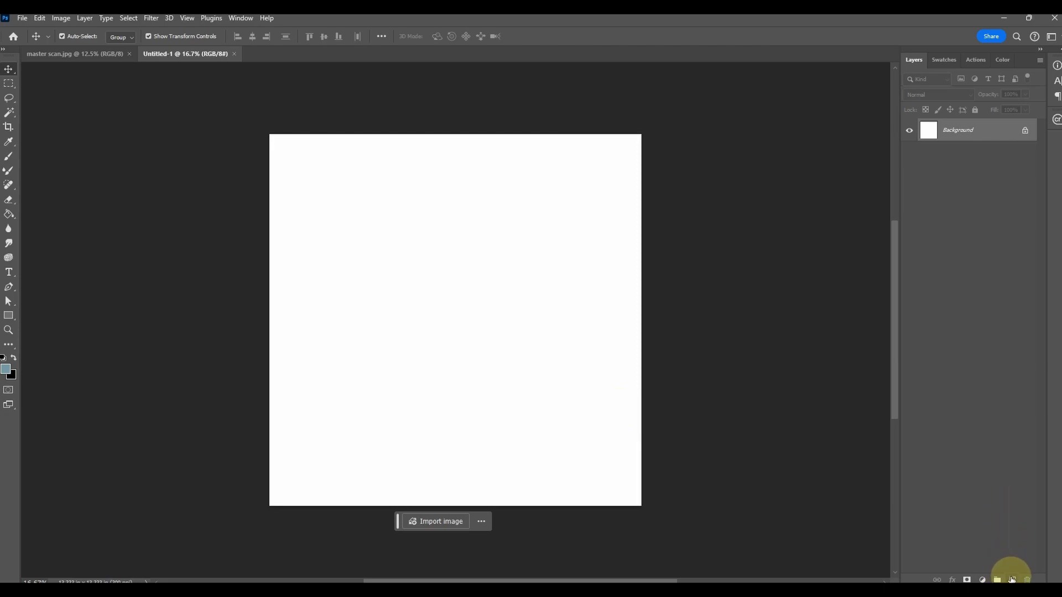
click(1012, 579)
click(9, 214)
click(963, 154)
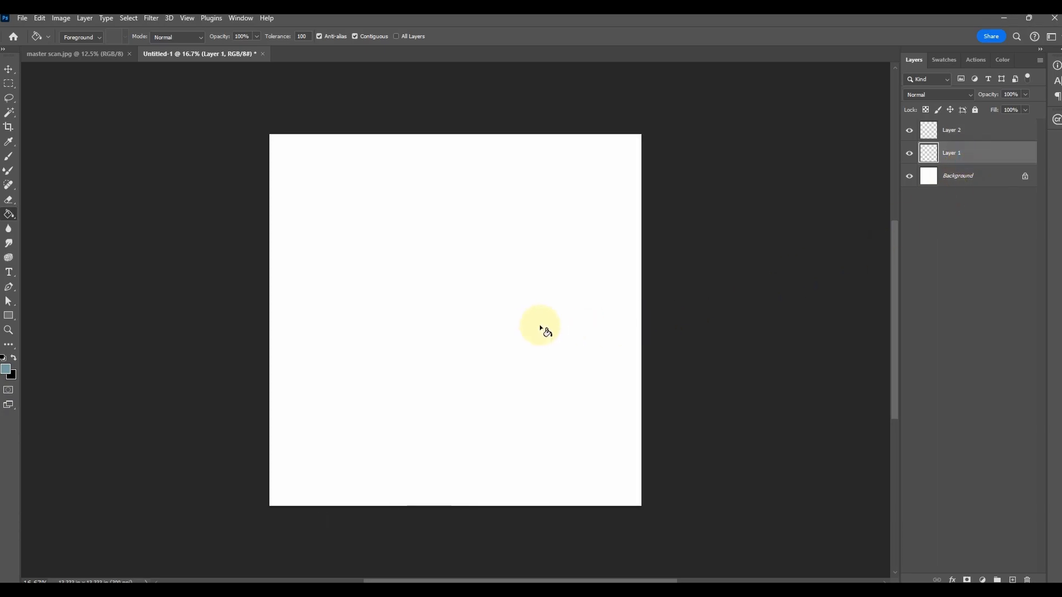
click(541, 328)
click(968, 133)
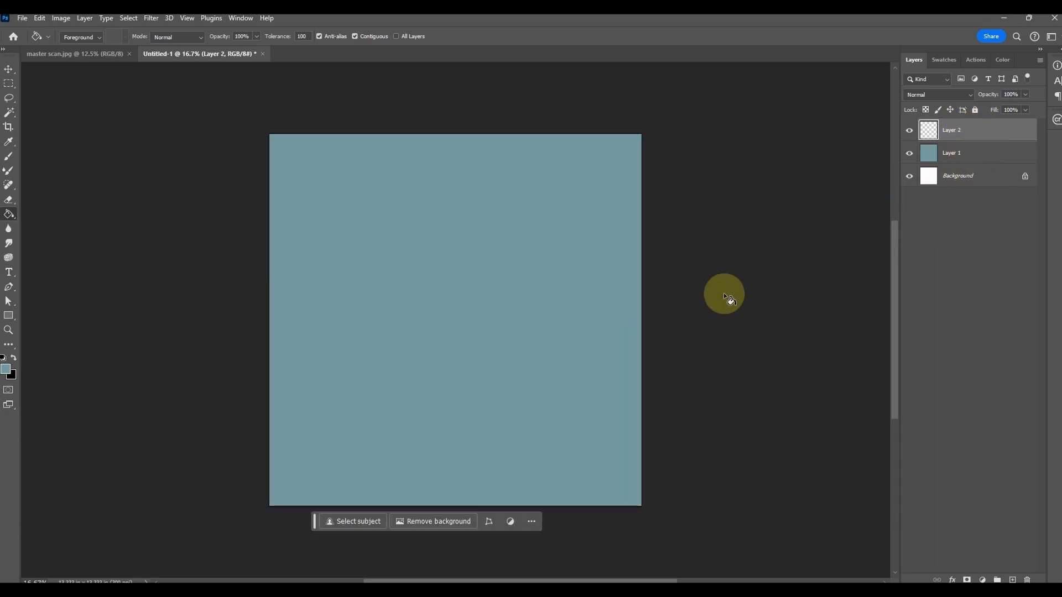
Step: Lock all attributes of the blue-gray Layer 1 and make Layer 2 the active layer
click(995, 153)
click(975, 109)
click(990, 132)
Step: Return to master scan.jpg and activate the Lasso tool
click(9, 68)
click(97, 54)
click(9, 98)
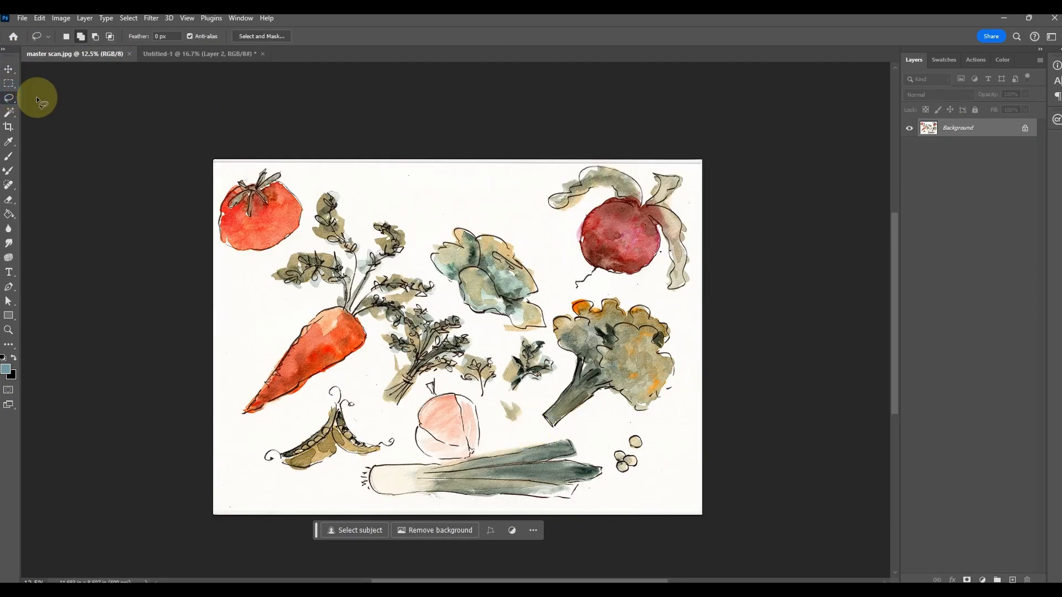
mouse_move(356, 202)
mouse_down()
mouse_move(329, 176)
mouse_move(282, 254)
mouse_up()
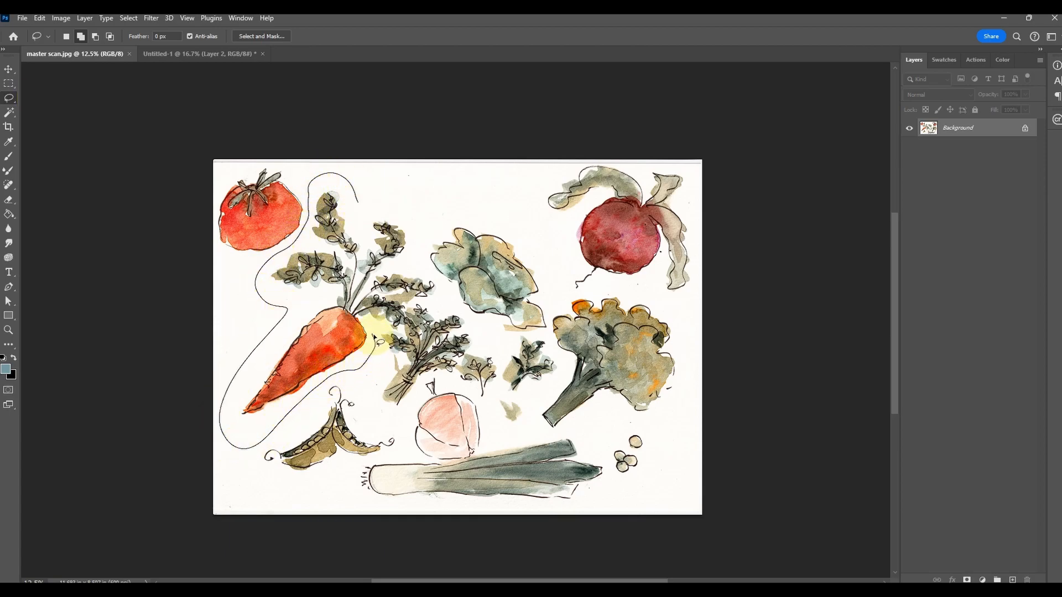
drag(402, 329, 419, 301)
key(ctrl+d)
drag(368, 200, 316, 177)
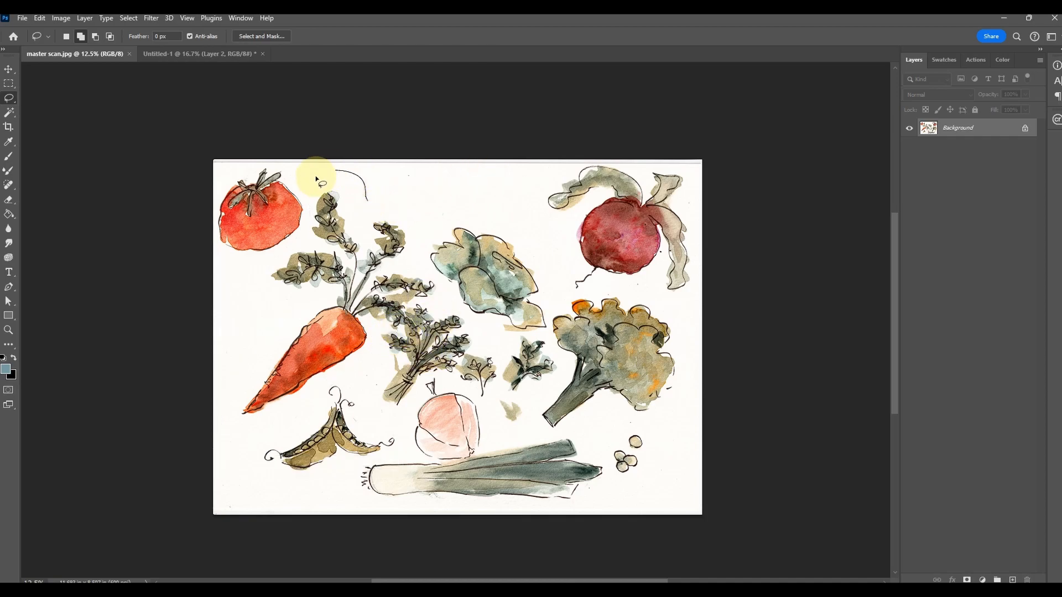
mouse_move(308, 235)
mouse_down()
mouse_move(282, 254)
mouse_move(254, 332)
mouse_up()
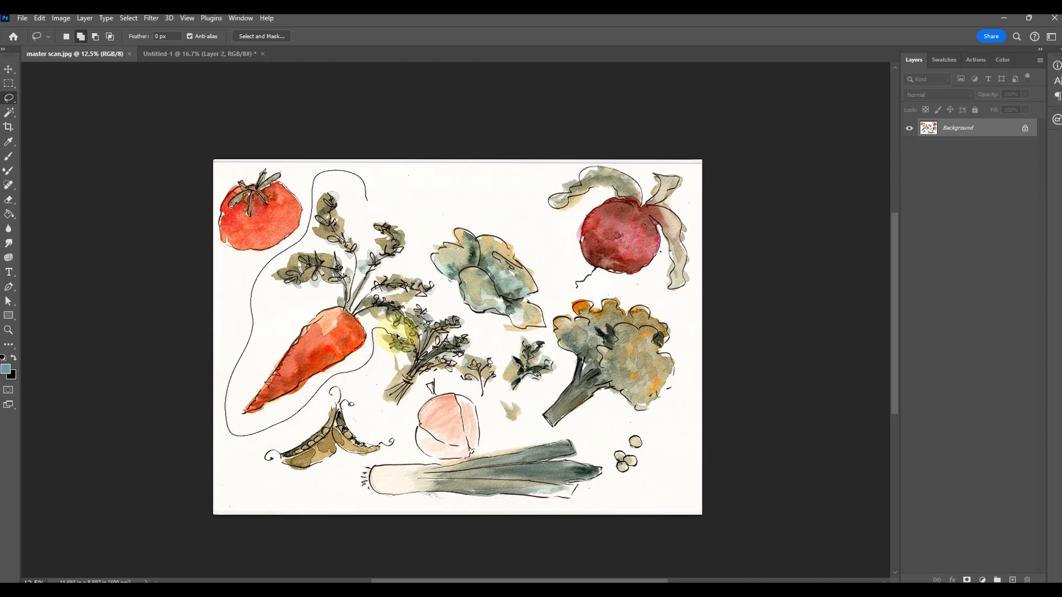
drag(402, 335, 415, 310)
key(ctrl+d)
Step: Lasso the whole carrot with its leaves and move the selection into the Untitled-1 document on Layer 2
mouse_move(352, 194)
mouse_down()
mouse_move(336, 176)
mouse_move(308, 198)
mouse_move(305, 233)
mouse_move(282, 257)
mouse_up()
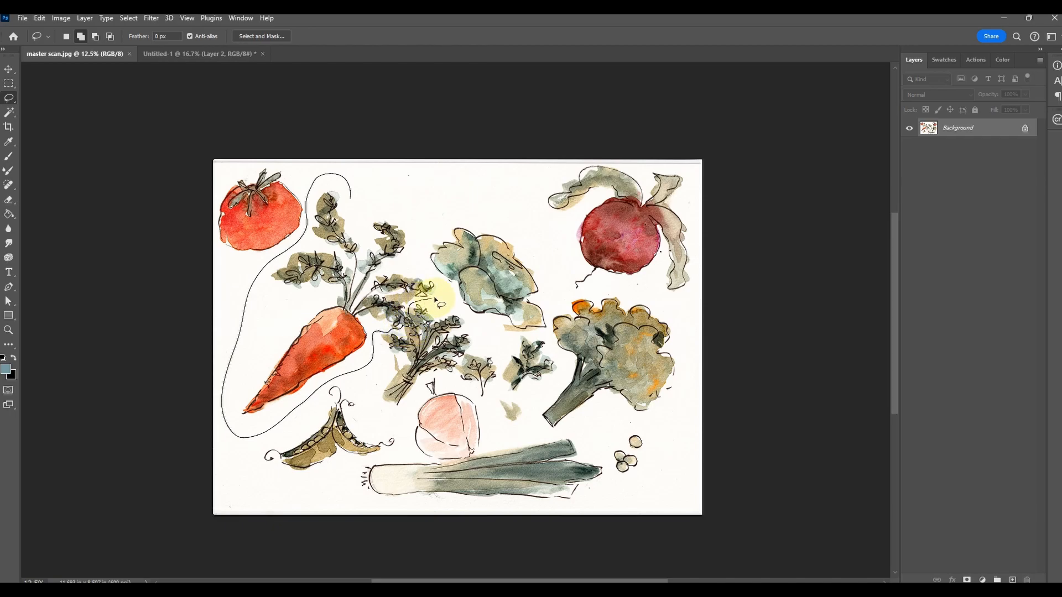
drag(353, 180, 353, 181)
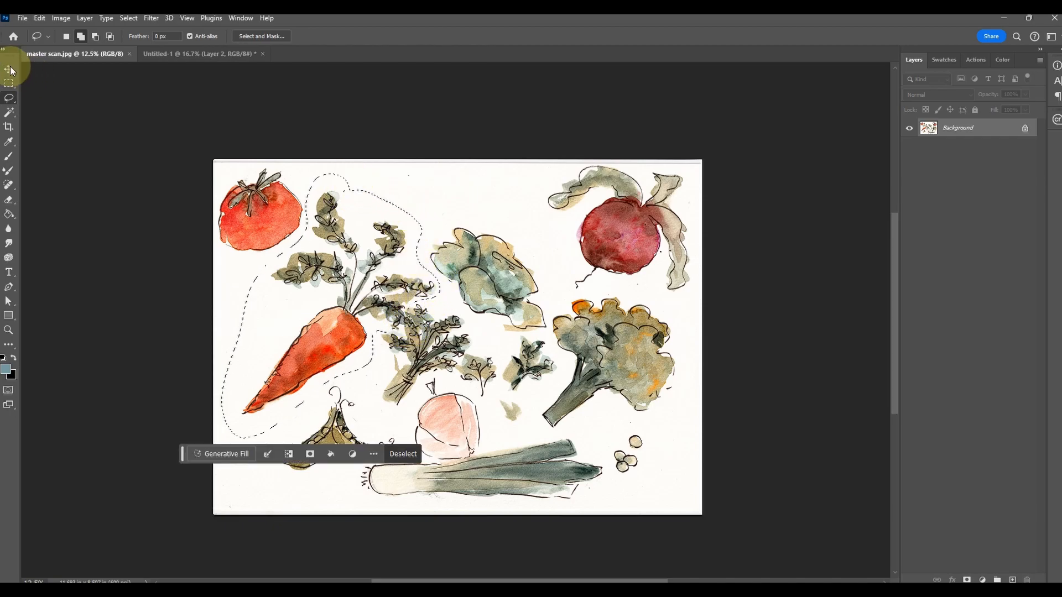
click(8, 69)
drag(341, 312, 515, 323)
click(689, 284)
click(552, 307)
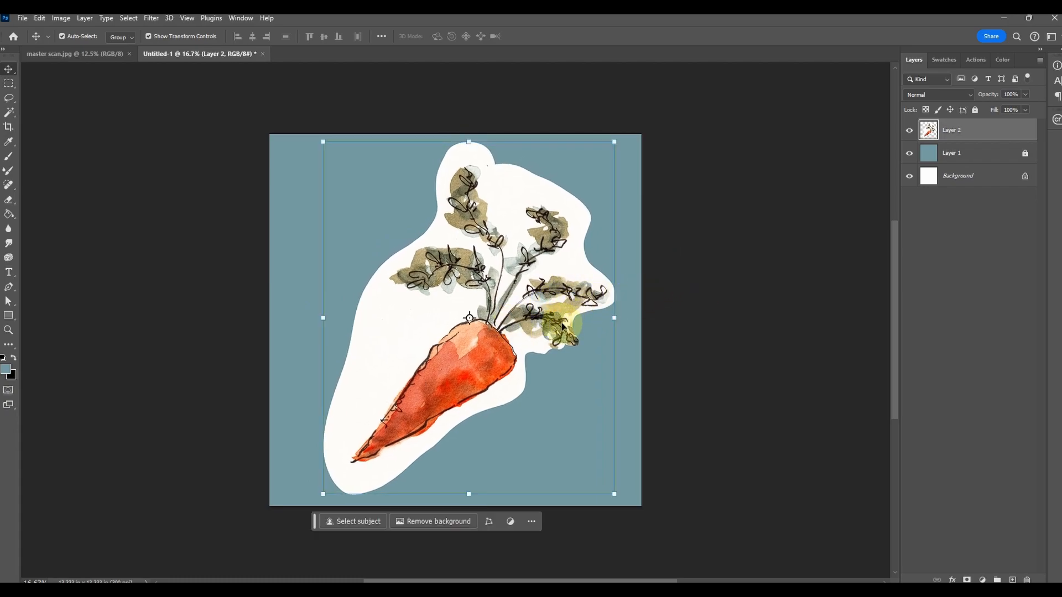
Step: Remove the white background around the carrot and move the contextual task bar off the canvas
click(462, 522)
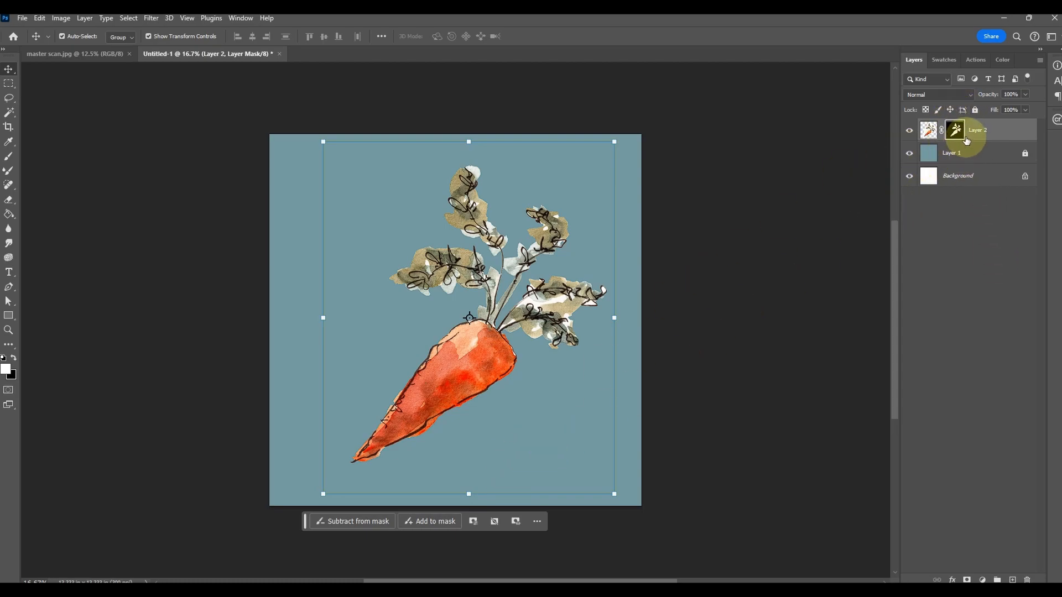
drag(310, 525, 830, 533)
key(z)
drag(440, 374, 422, 358)
key(ctrl+0)
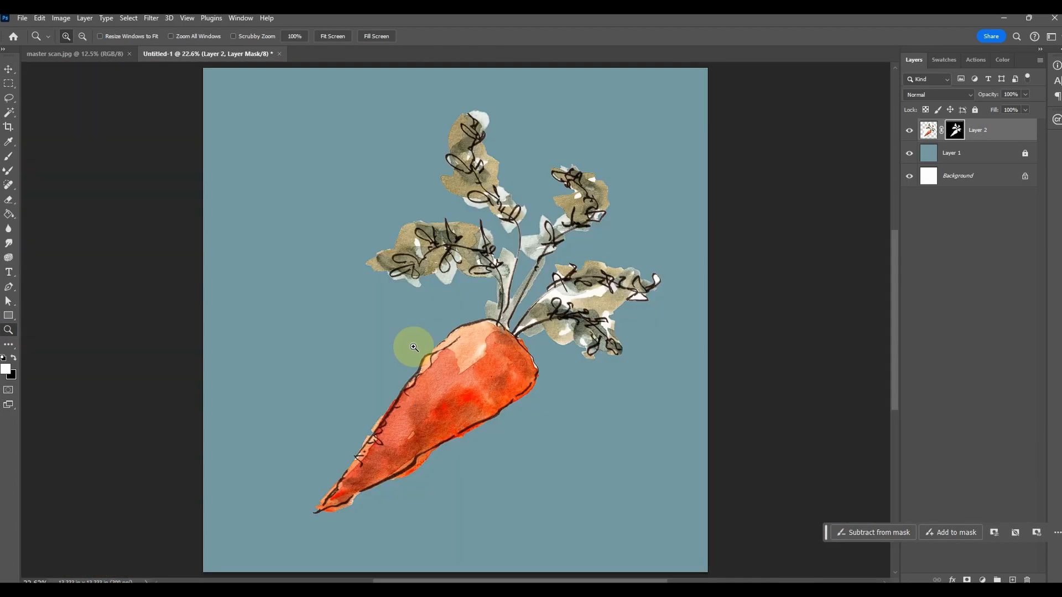
Step: Set up the Brush tool with the "18 liner KRESKA" preset at 15 px and black as the foreground color
click(424, 231)
click(8, 157)
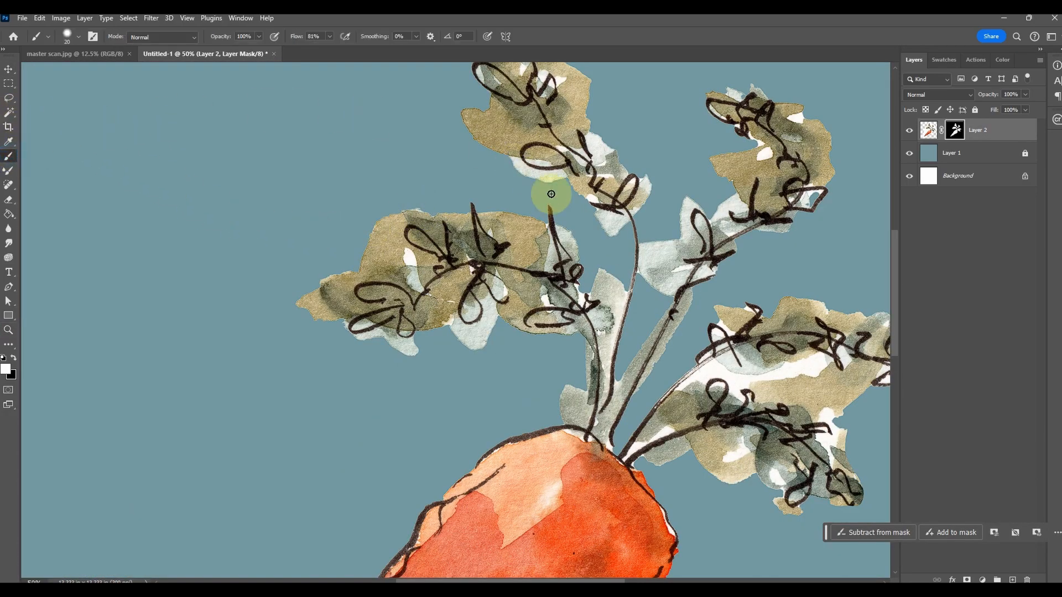
drag(830, 267, 685, 413)
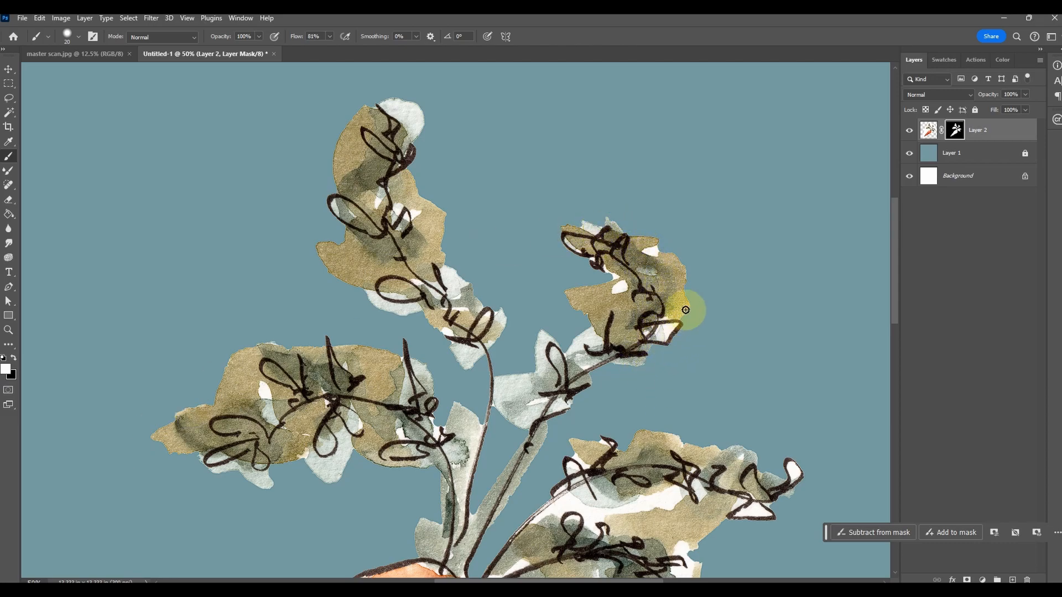
drag(762, 462, 785, 281)
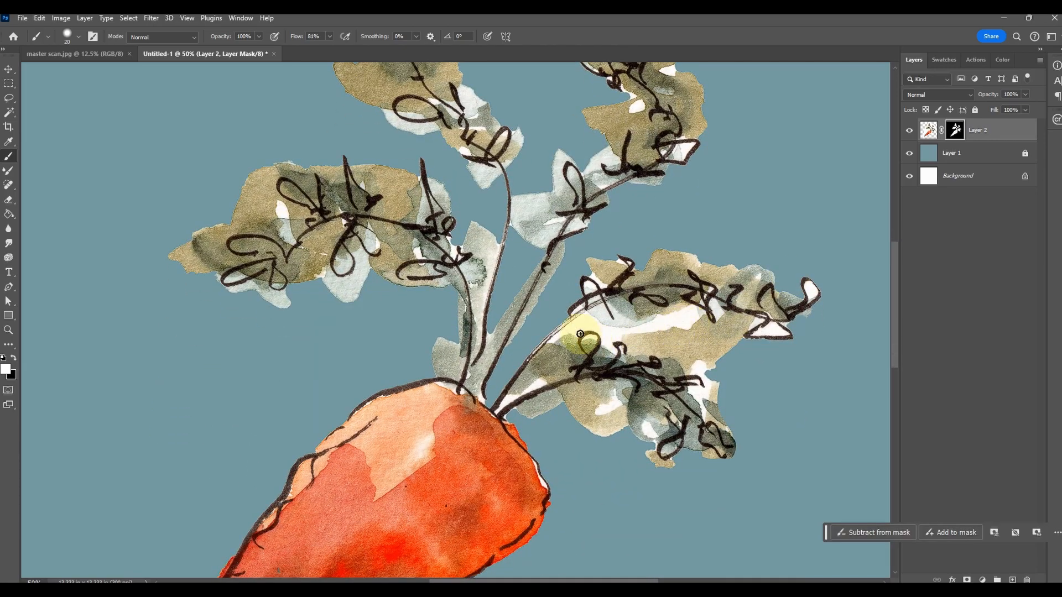
click(79, 36)
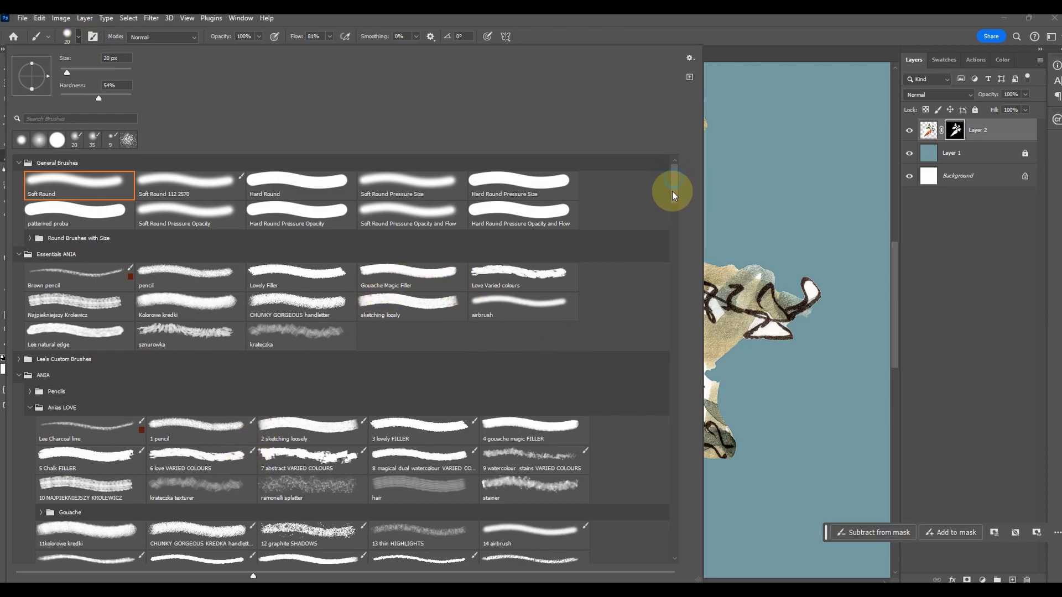
scroll(672, 194, down, 3)
click(389, 392)
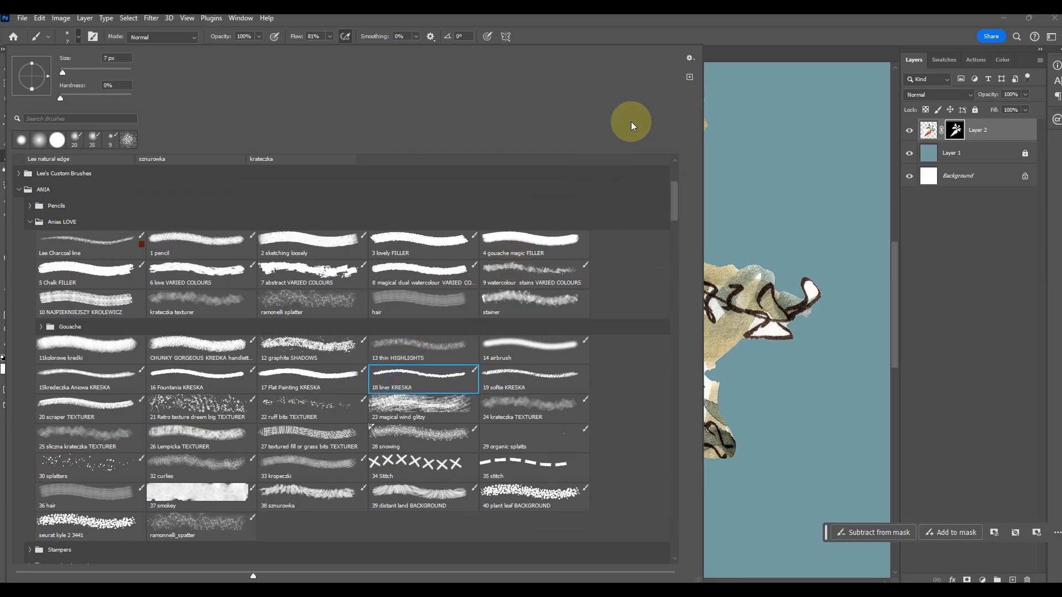
click(694, 49)
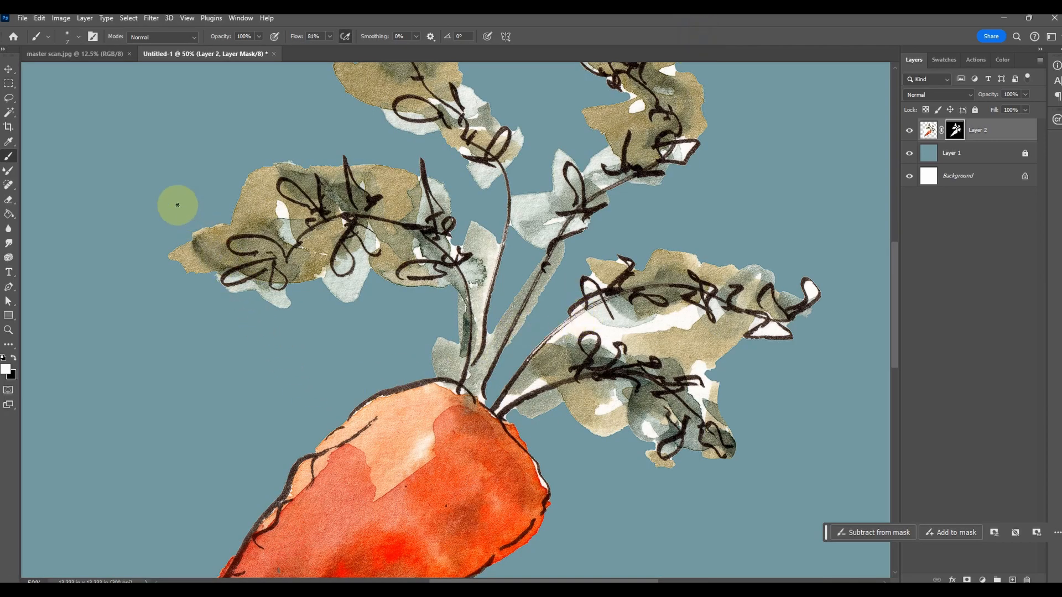
click(13, 358)
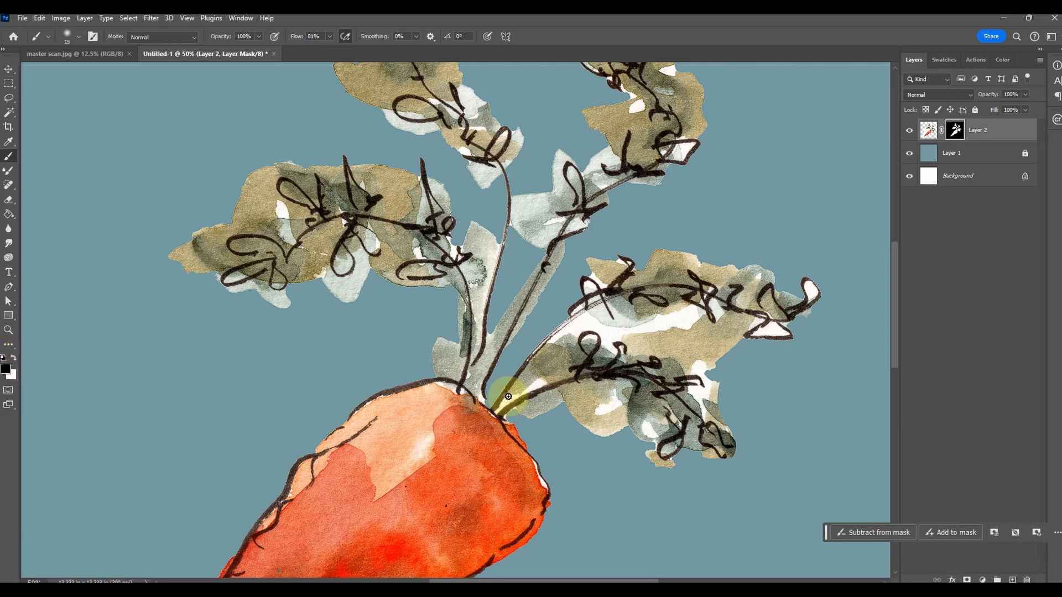
Step: Paint black on Layer 2's mask to hide the white gaps in the right-hand leaves and the ink loops at their tips
mouse_move(503, 408)
mouse_down()
mouse_move(549, 384)
mouse_move(504, 402)
mouse_move(625, 337)
mouse_move(632, 413)
mouse_move(615, 391)
mouse_up()
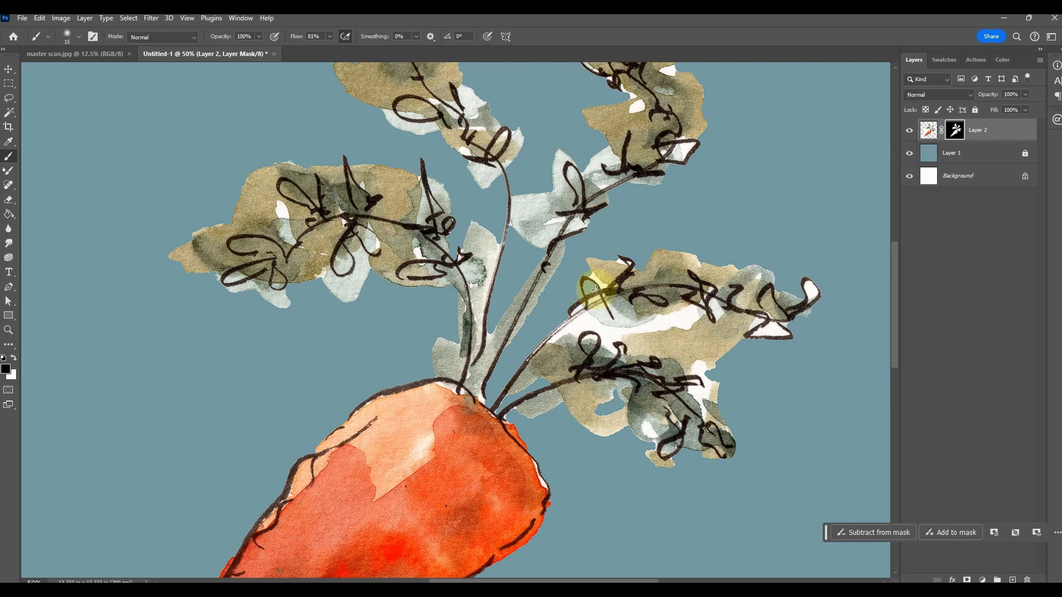
mouse_move(755, 335)
mouse_down()
mouse_move(787, 335)
mouse_move(765, 328)
mouse_move(771, 316)
mouse_move(758, 327)
mouse_move(779, 335)
mouse_up()
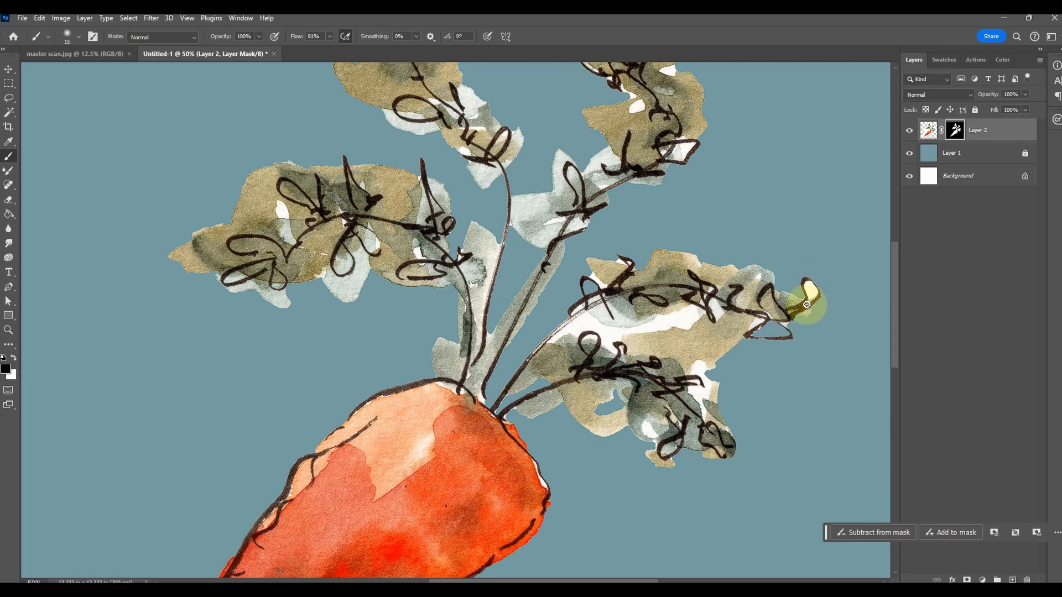
drag(811, 285, 808, 294)
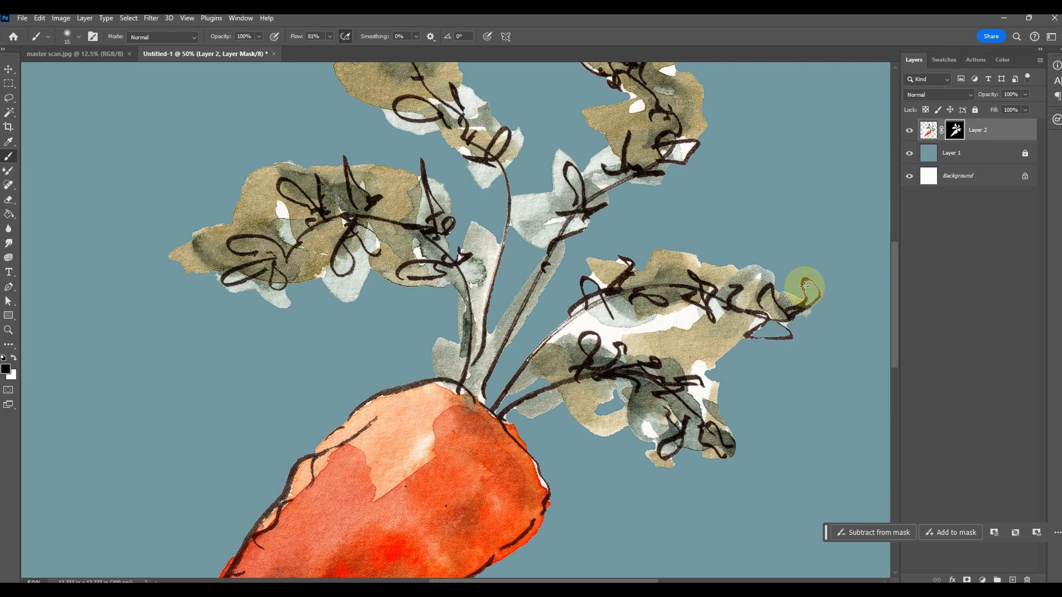
drag(766, 332, 750, 529)
key(ctrl+plus)
key(ctrl+plus)
mouse_move(805, 301)
mouse_down()
mouse_move(775, 305)
mouse_move(801, 300)
mouse_move(798, 283)
mouse_move(805, 297)
mouse_move(779, 306)
mouse_move(800, 286)
mouse_move(783, 289)
mouse_move(759, 253)
mouse_move(788, 270)
mouse_move(773, 279)
mouse_move(782, 269)
mouse_move(761, 268)
mouse_move(737, 236)
mouse_up()
mouse_move(872, 218)
mouse_down()
mouse_move(834, 222)
mouse_move(865, 230)
mouse_move(844, 222)
mouse_move(868, 218)
mouse_up()
click(760, 168)
mouse_move(760, 168)
mouse_down()
mouse_move(727, 191)
mouse_move(720, 168)
mouse_move(714, 176)
mouse_move(746, 171)
mouse_up()
Step: Mask out the white gaps around the ink lines in the middle and lower part of the tall upper-left leaf
drag(538, 216, 702, 482)
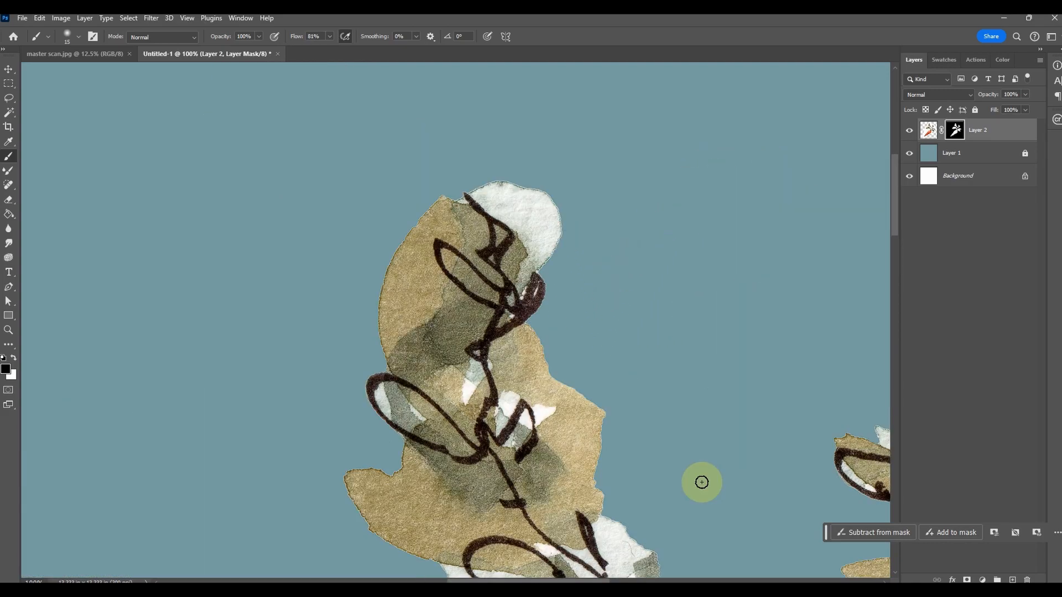
mouse_move(496, 414)
mouse_down()
mouse_move(508, 394)
mouse_move(510, 417)
mouse_move(501, 404)
mouse_move(540, 418)
mouse_move(534, 410)
mouse_move(536, 425)
mouse_move(555, 412)
mouse_move(527, 419)
mouse_up()
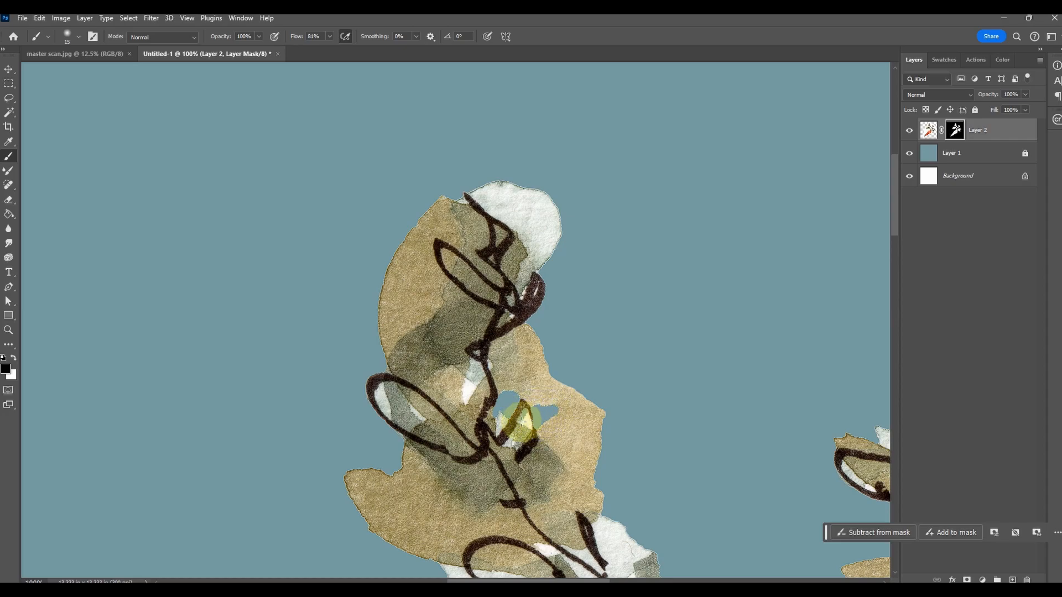
mouse_move(467, 387)
mouse_down()
mouse_move(462, 396)
mouse_move(481, 372)
mouse_up()
drag(721, 487, 707, 220)
mouse_move(625, 346)
mouse_down()
mouse_move(607, 356)
mouse_move(626, 346)
mouse_move(609, 355)
mouse_move(633, 319)
mouse_up()
key(ctrl+plus)
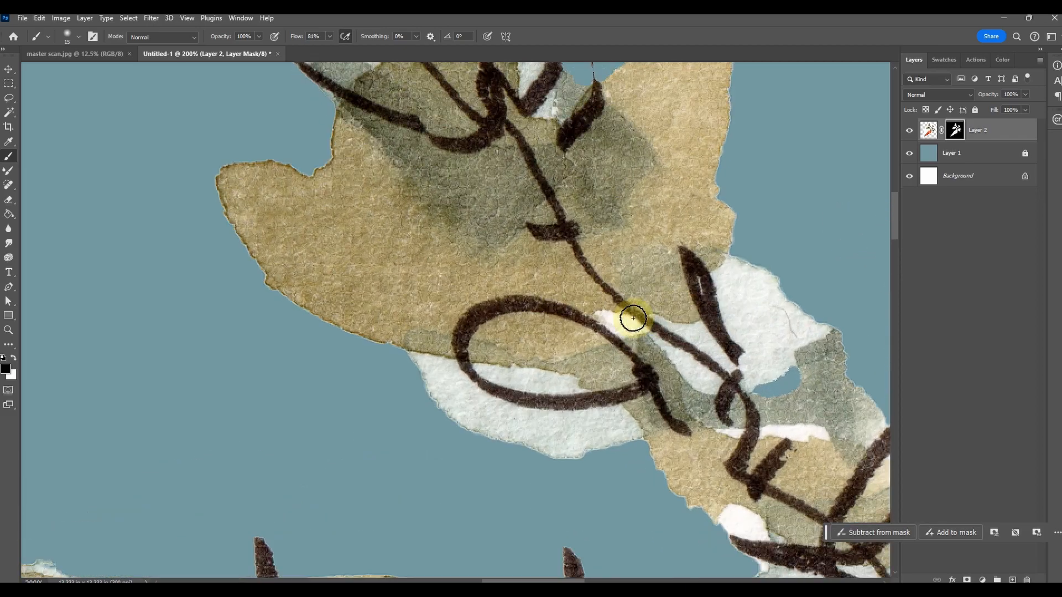
drag(749, 390, 474, 416)
mouse_move(570, 357)
mouse_down()
mouse_move(513, 357)
mouse_move(523, 374)
mouse_move(552, 340)
mouse_up()
Step: Activate Layer 2's image and heal the stray hair and blemishes on the upper leaf with a 7 px Spot Healing Brush
click(933, 135)
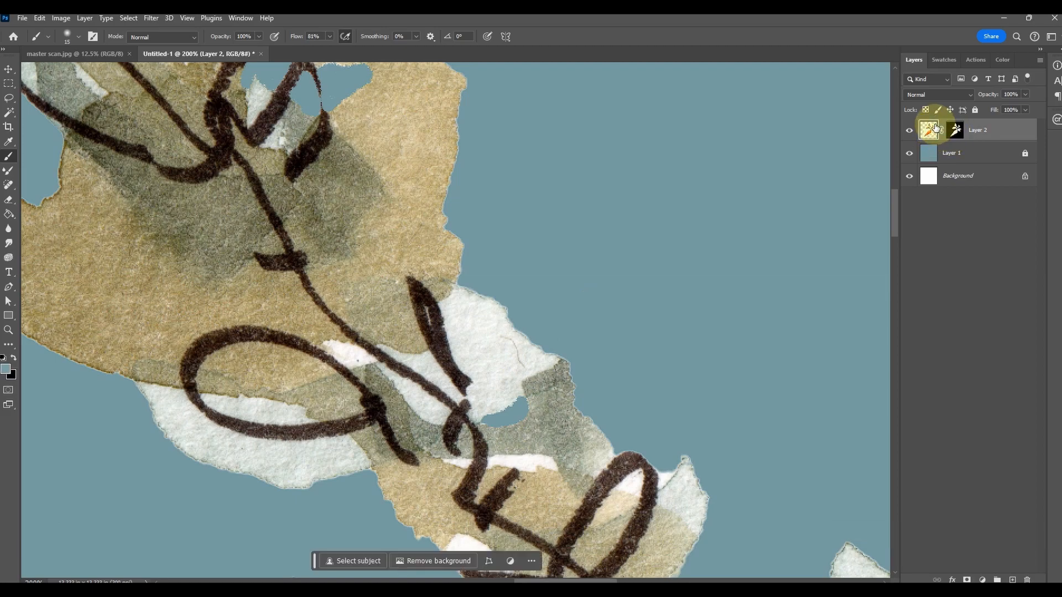
click(10, 186)
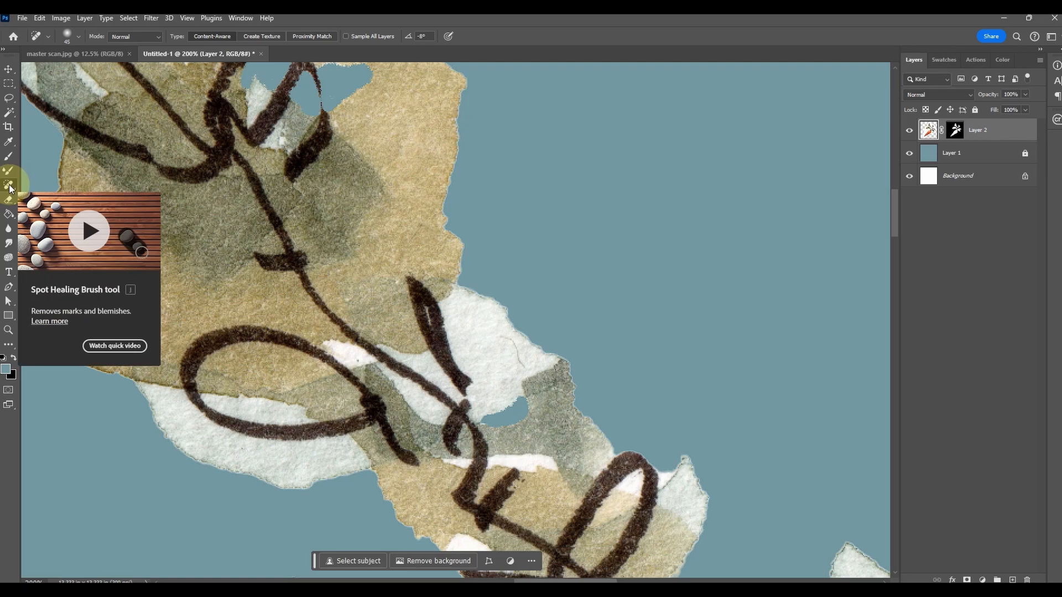
key([)
key([)
key([)
drag(500, 336, 501, 335)
click(358, 361)
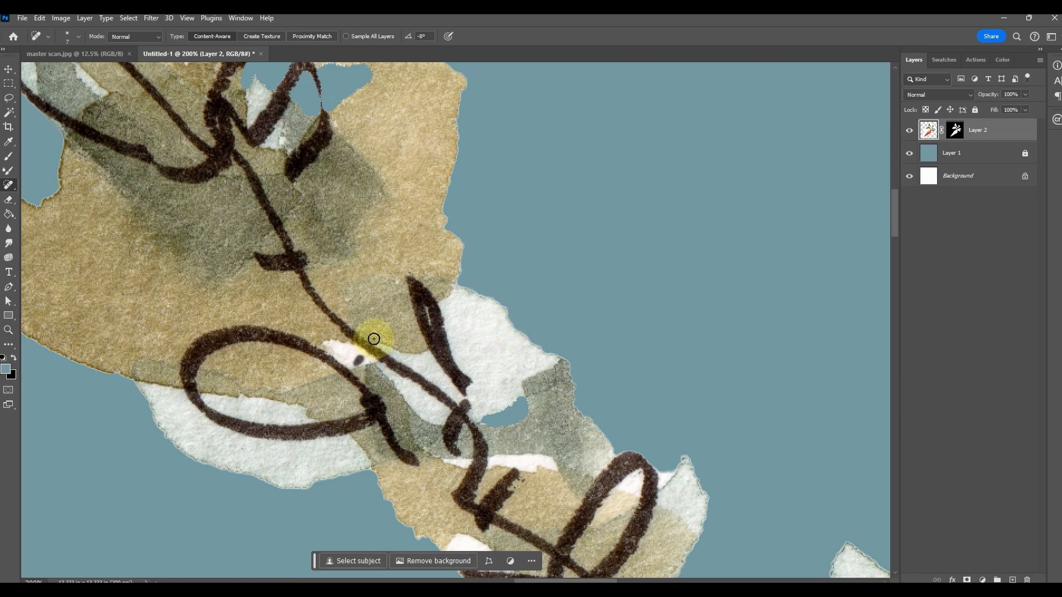
Step: Heal the small dark mark on the pale wash hanging below the left leaf
drag(733, 482, 669, 219)
mouse_move(472, 437)
mouse_down()
mouse_move(685, 202)
mouse_move(725, 174)
mouse_up()
drag(380, 448, 611, 237)
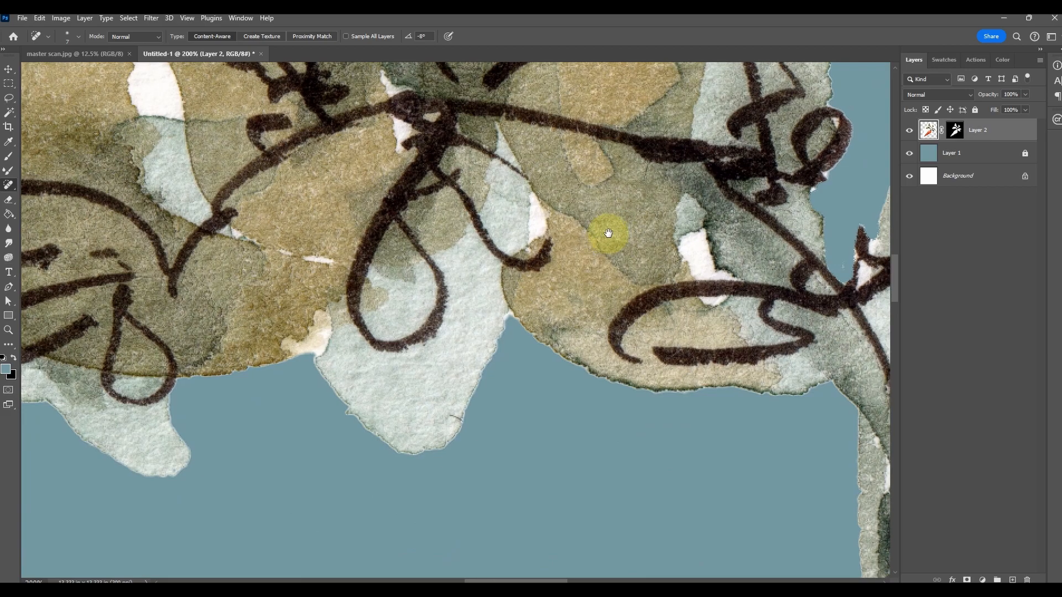
drag(454, 420, 456, 418)
Step: Switch to the Brush tool with a white foreground and try it on the small gray speck on the carrot body
key(ctrl+minus)
key(ctrl+minus)
drag(646, 485, 738, 237)
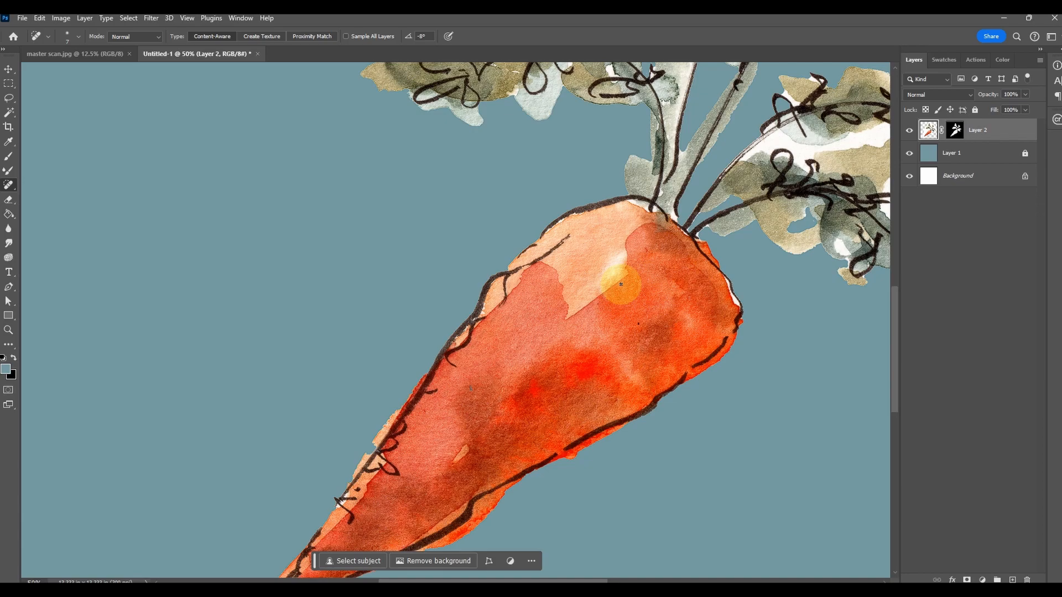
click(8, 156)
click(4, 358)
click(14, 358)
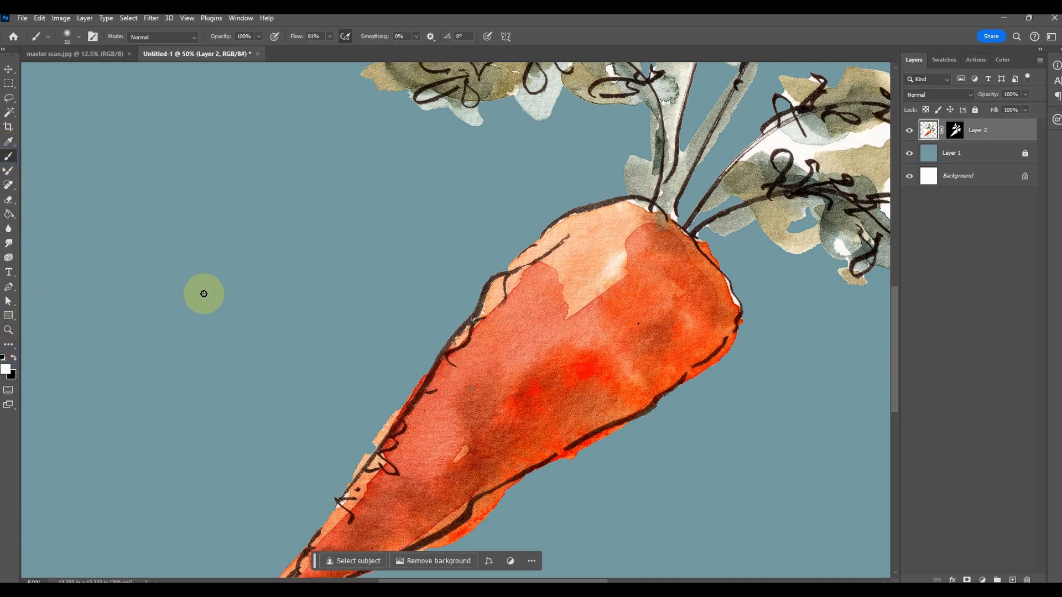
key(ctrl+plus)
key(ctrl+plus)
drag(469, 478, 601, 251)
key(ctrl+z)
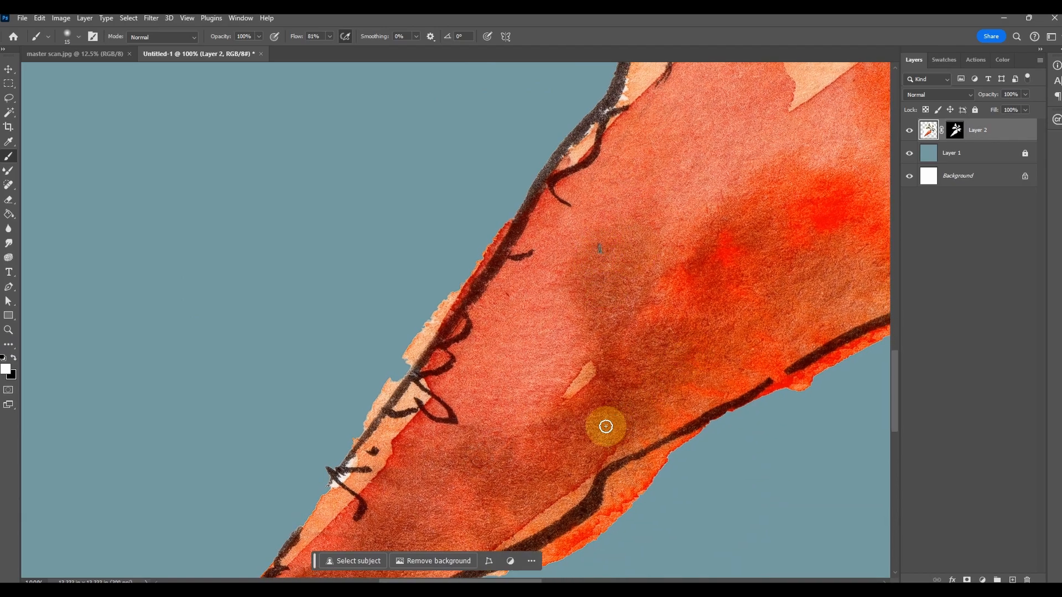
Step: Activate Layer 2's mask and set the brush to white, undoing a black test dab on the carrot's gray speck
click(955, 129)
key(x)
drag(603, 254, 599, 246)
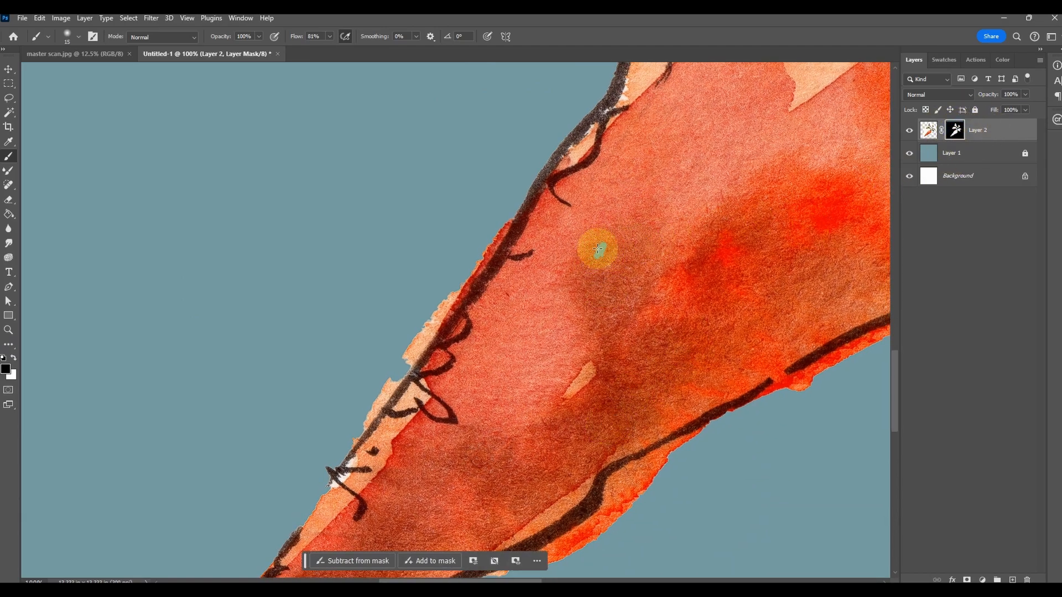
key(ctrl+z)
click(14, 359)
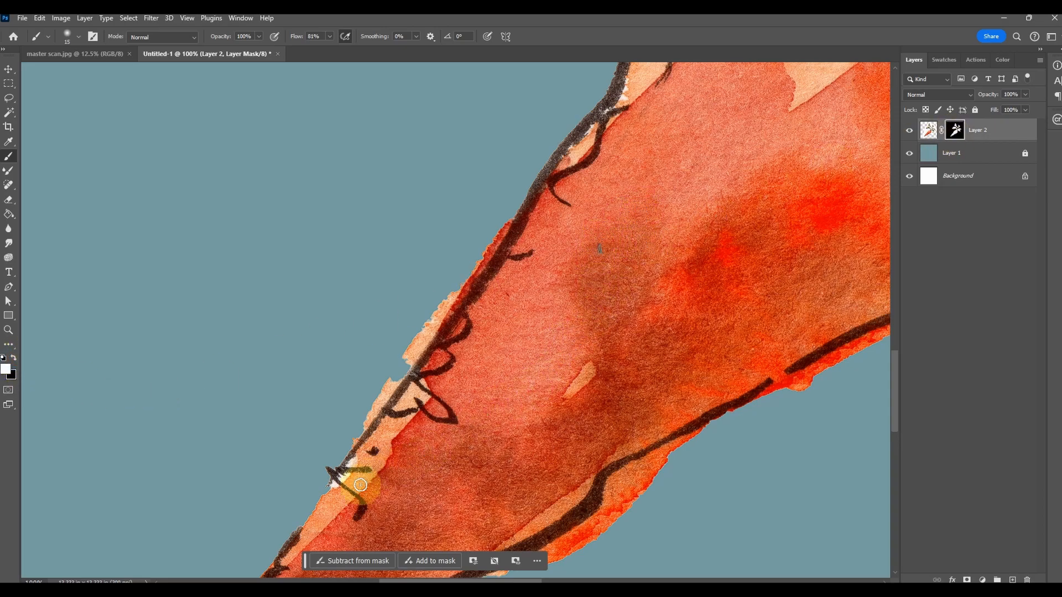
Step: Paint black on the mask to hide the large white area between the two lower right leaves
drag(609, 387, 758, 187)
drag(612, 356, 461, 500)
drag(627, 346, 475, 492)
drag(761, 243, 443, 530)
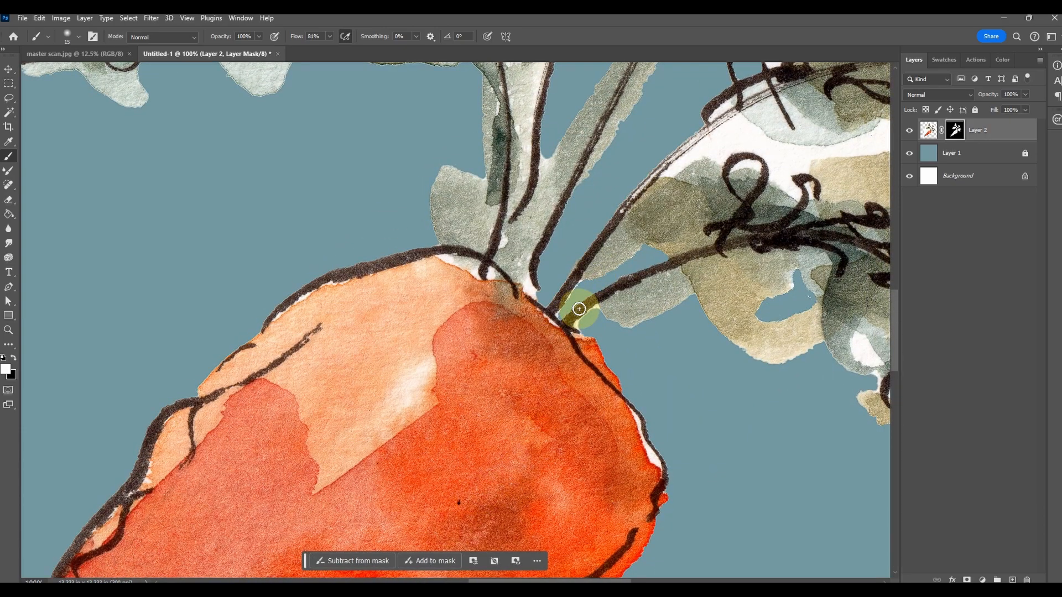
drag(754, 268, 540, 496)
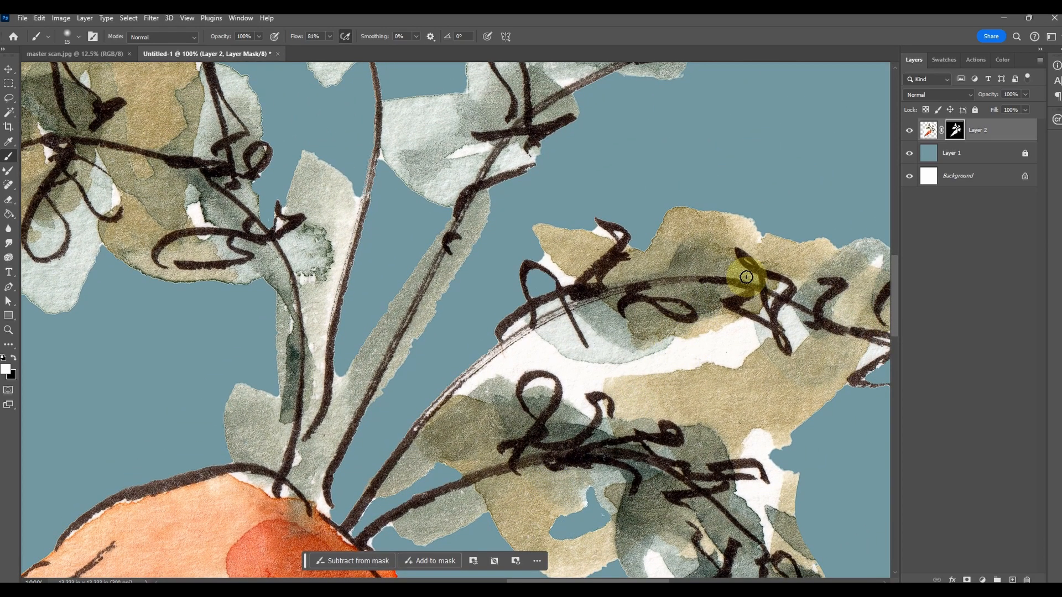
click(14, 357)
mouse_move(480, 383)
mouse_down()
mouse_move(534, 331)
mouse_move(505, 334)
mouse_move(556, 302)
mouse_move(574, 270)
mouse_move(544, 252)
mouse_move(573, 281)
mouse_move(546, 257)
mouse_move(564, 277)
mouse_move(600, 226)
mouse_move(606, 237)
mouse_move(598, 230)
mouse_move(620, 235)
mouse_up()
mouse_move(531, 338)
mouse_down()
mouse_move(759, 342)
mouse_move(446, 398)
mouse_move(491, 375)
mouse_move(593, 418)
mouse_move(577, 400)
mouse_move(581, 380)
mouse_move(609, 365)
mouse_move(603, 375)
mouse_move(691, 363)
mouse_move(659, 351)
mouse_move(745, 327)
mouse_move(717, 362)
mouse_move(751, 335)
mouse_up()
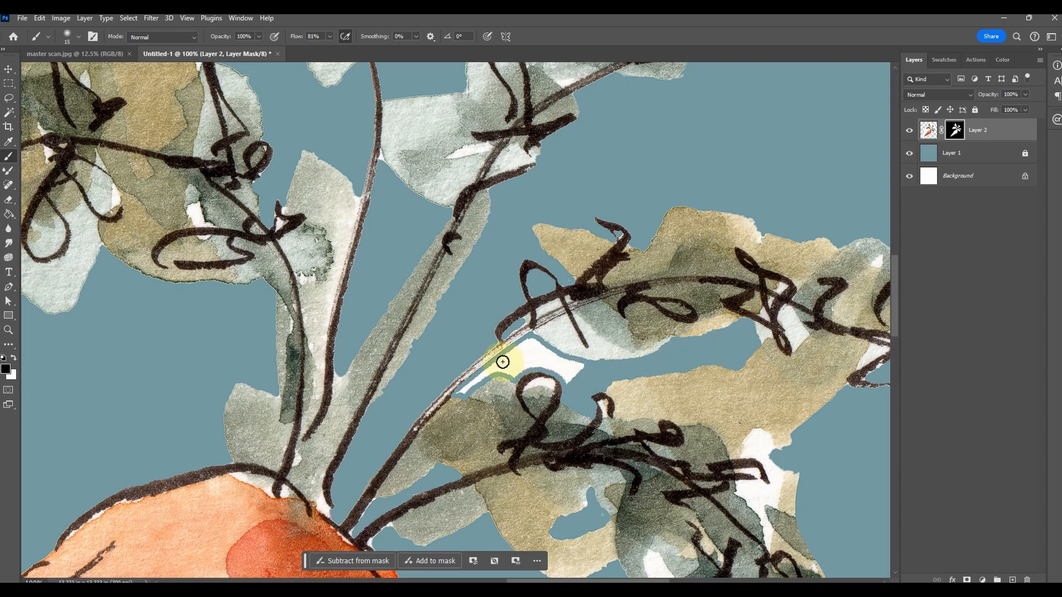
mouse_move(502, 361)
mouse_down()
mouse_move(460, 392)
mouse_move(517, 347)
mouse_move(573, 365)
mouse_move(572, 384)
mouse_move(545, 365)
mouse_move(549, 354)
mouse_move(504, 366)
mouse_move(525, 361)
mouse_move(522, 371)
mouse_move(531, 362)
mouse_move(505, 366)
mouse_move(558, 339)
mouse_move(543, 351)
mouse_move(540, 385)
mouse_move(516, 374)
mouse_move(536, 343)
mouse_up()
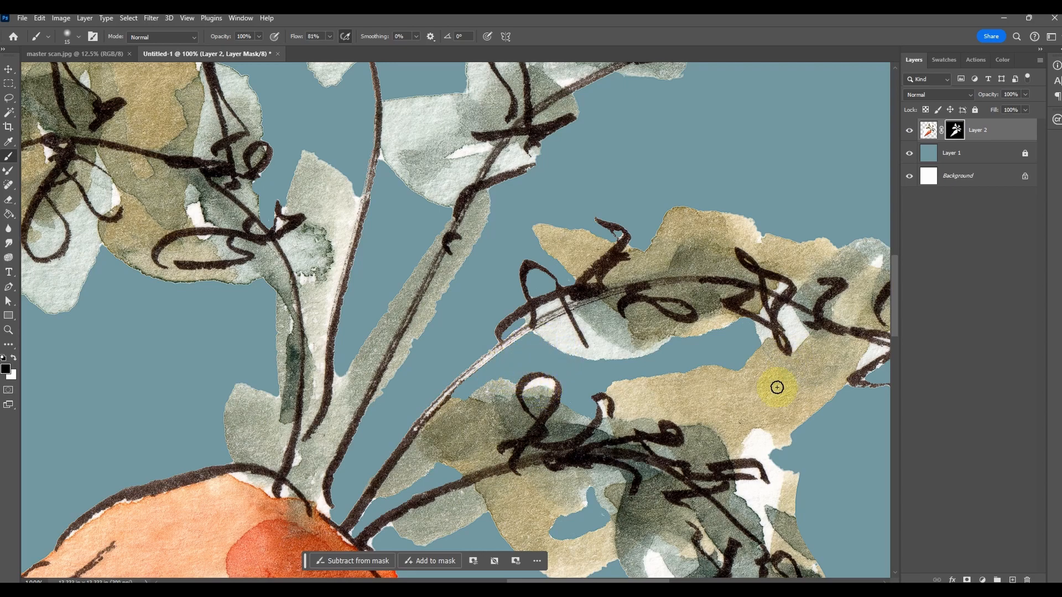
Step: Paint black on the mask to hide the white gap between the lower right leaves and the white inside their outlying ink loops
mouse_move(770, 443)
mouse_down()
mouse_move(743, 460)
mouse_move(774, 464)
mouse_move(746, 454)
mouse_move(757, 438)
mouse_move(746, 442)
mouse_move(795, 449)
mouse_move(762, 437)
mouse_move(798, 456)
mouse_move(772, 461)
mouse_up()
drag(538, 382, 555, 399)
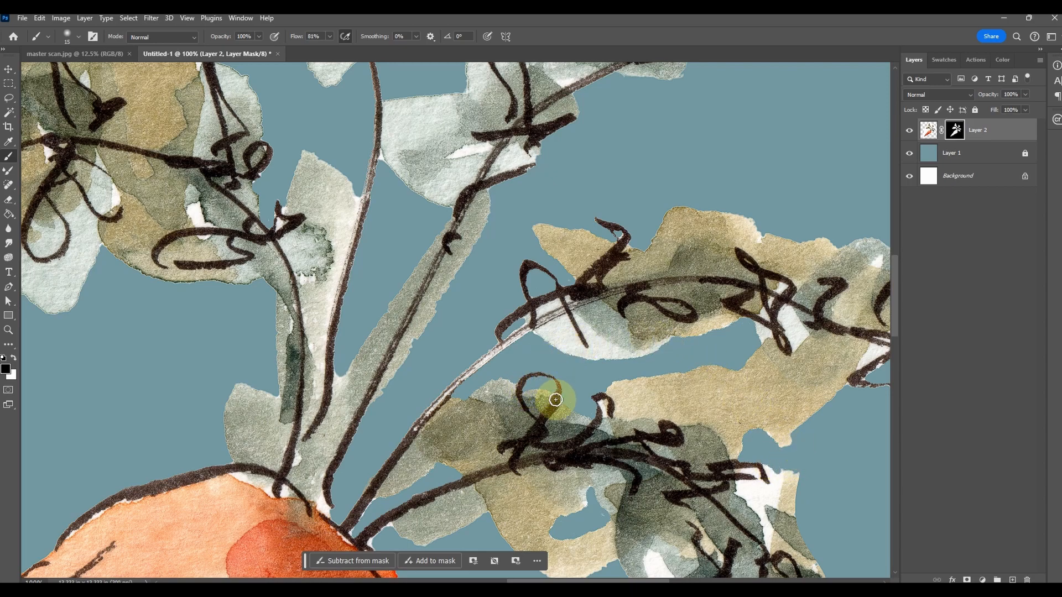
drag(773, 489, 477, 468)
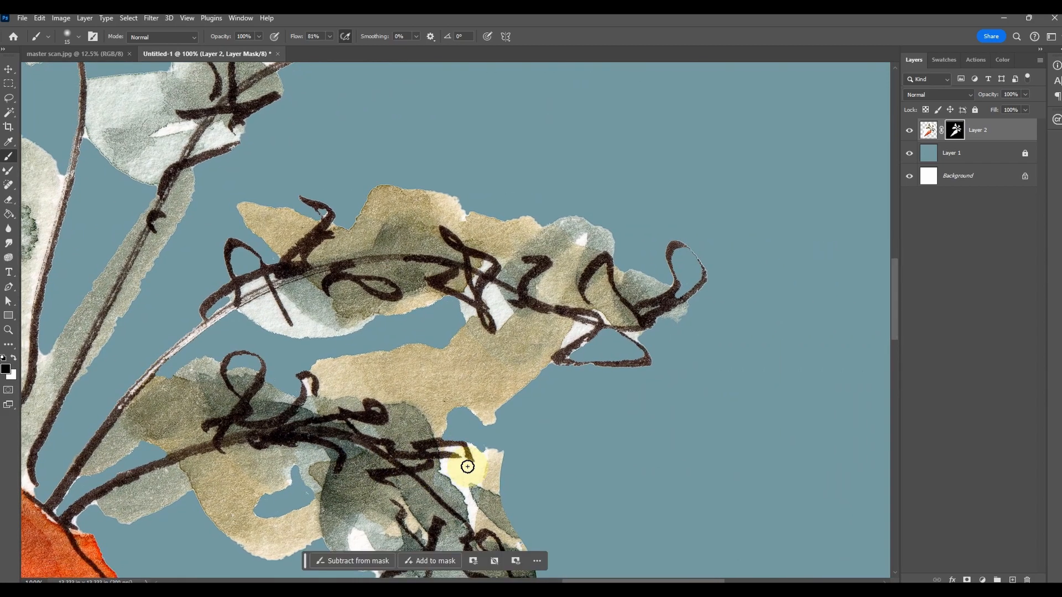
mouse_move(575, 323)
mouse_down()
mouse_move(563, 346)
mouse_move(590, 326)
mouse_move(573, 324)
mouse_move(572, 336)
mouse_move(626, 351)
mouse_move(583, 330)
mouse_move(663, 326)
mouse_up()
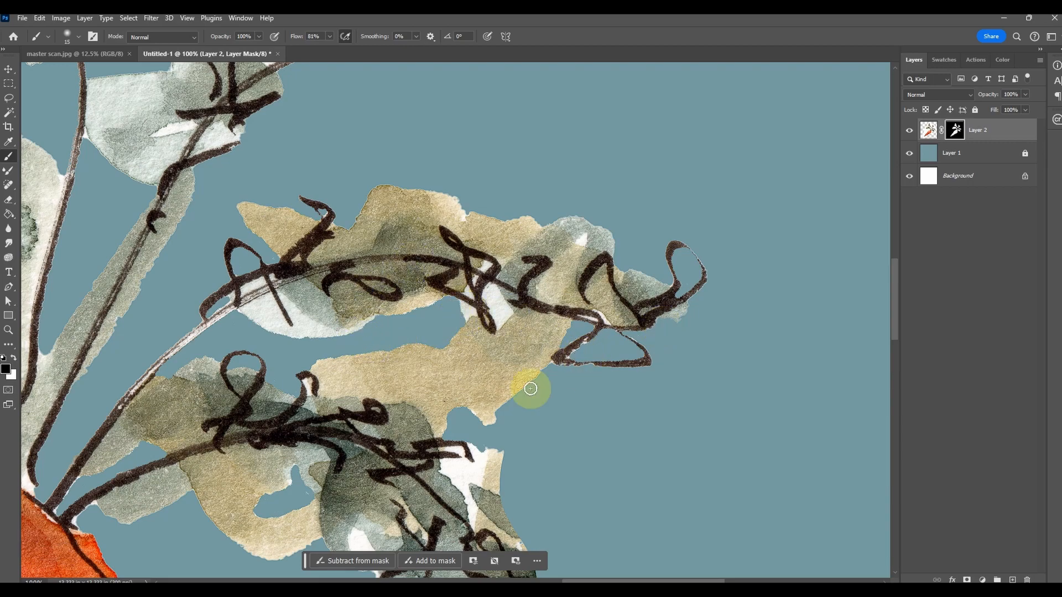
Step: Hide the white patch near the lowest right leaf's tip and the white spot in its middle by painting black on the mask
drag(597, 442, 586, 334)
click(453, 335)
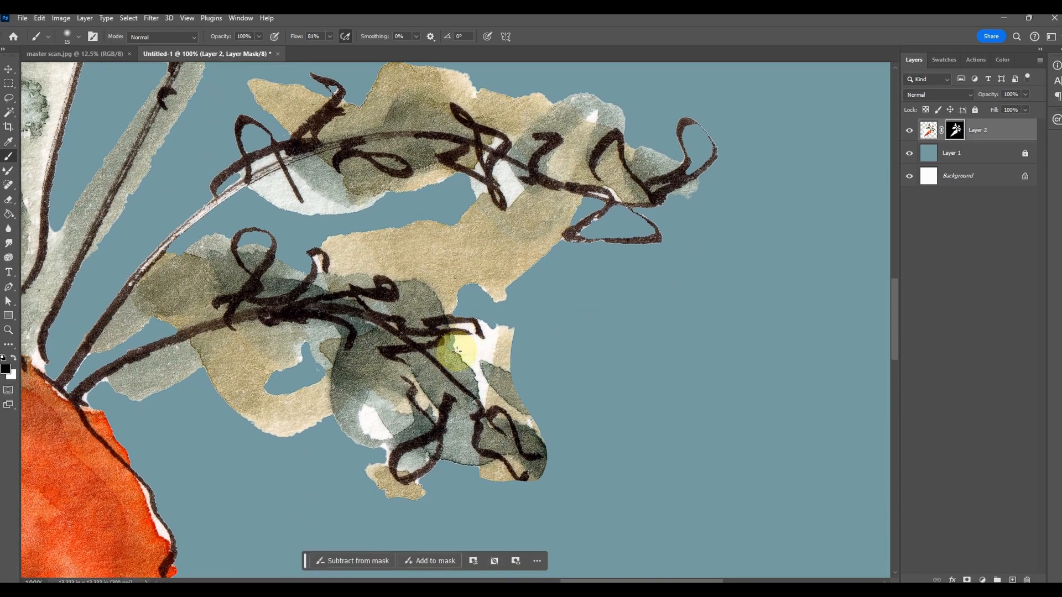
mouse_move(471, 368)
mouse_down()
mouse_move(483, 405)
mouse_move(486, 385)
mouse_move(480, 368)
mouse_move(482, 398)
mouse_move(468, 358)
mouse_up()
drag(478, 341, 450, 329)
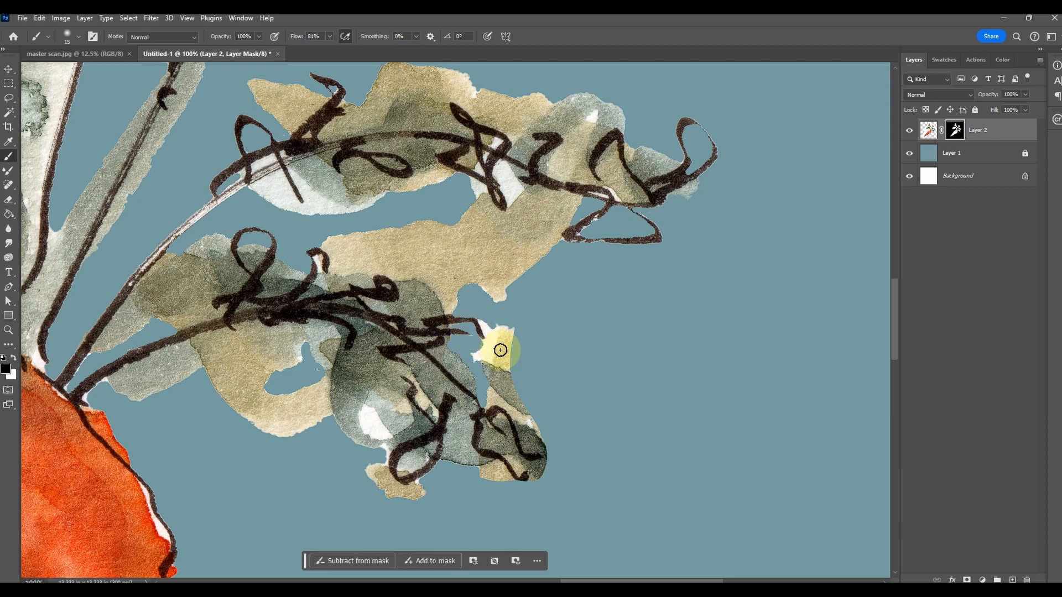
mouse_move(494, 342)
mouse_down()
mouse_move(473, 337)
mouse_move(451, 351)
mouse_move(490, 345)
mouse_up()
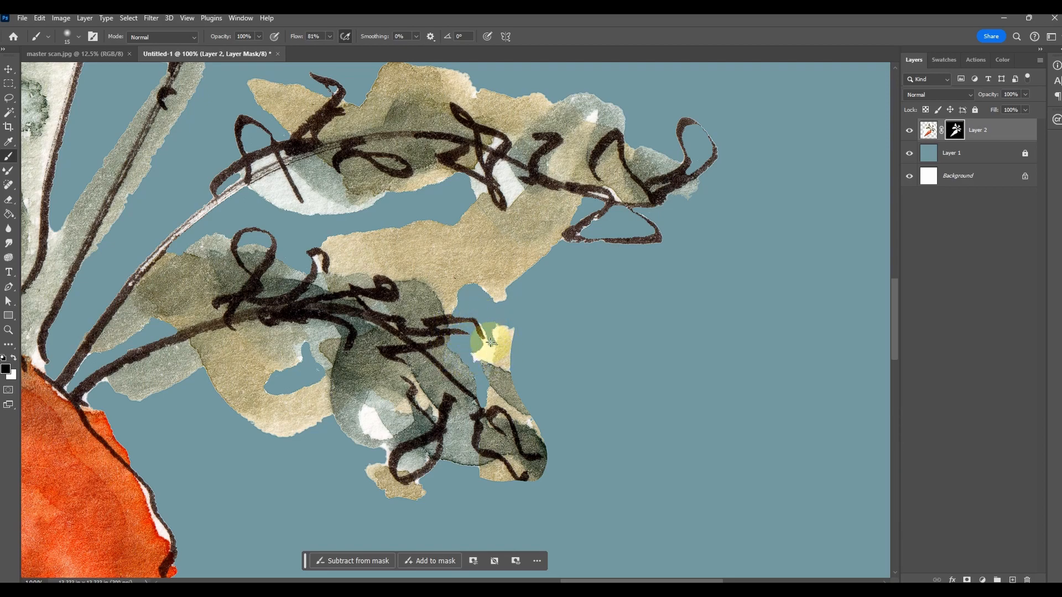
mouse_move(483, 361)
mouse_down()
mouse_move(512, 322)
mouse_move(493, 364)
mouse_up()
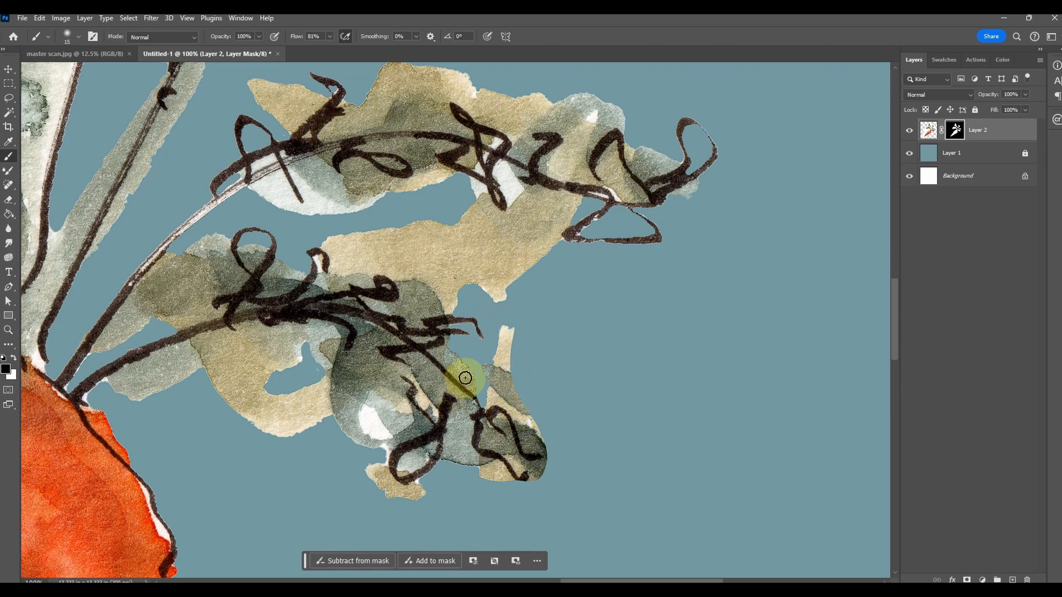
mouse_move(360, 420)
mouse_down()
mouse_move(379, 433)
mouse_move(380, 452)
mouse_up()
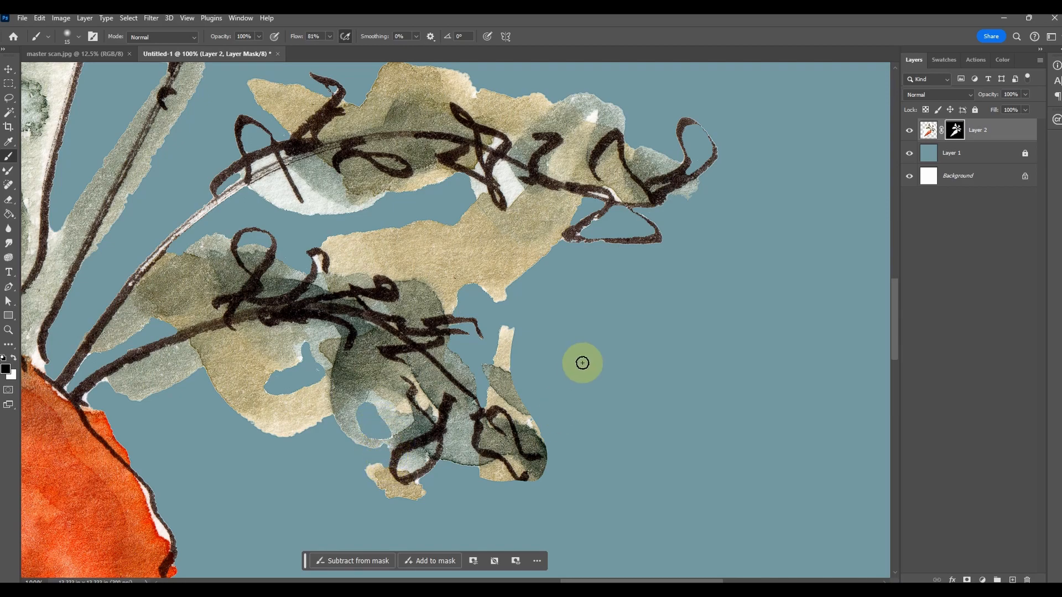
Step: Paint black on the mask over the white spots inside the large left leaf
drag(557, 335, 743, 406)
mouse_move(474, 454)
mouse_down()
mouse_move(557, 396)
mouse_move(545, 366)
mouse_up()
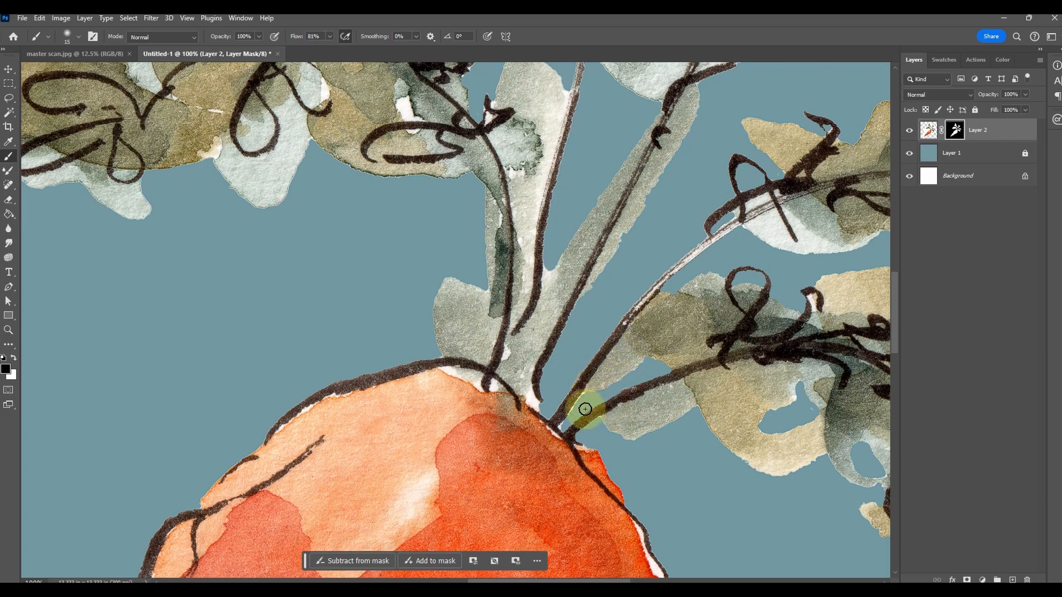
drag(744, 352, 533, 548)
drag(616, 250, 578, 469)
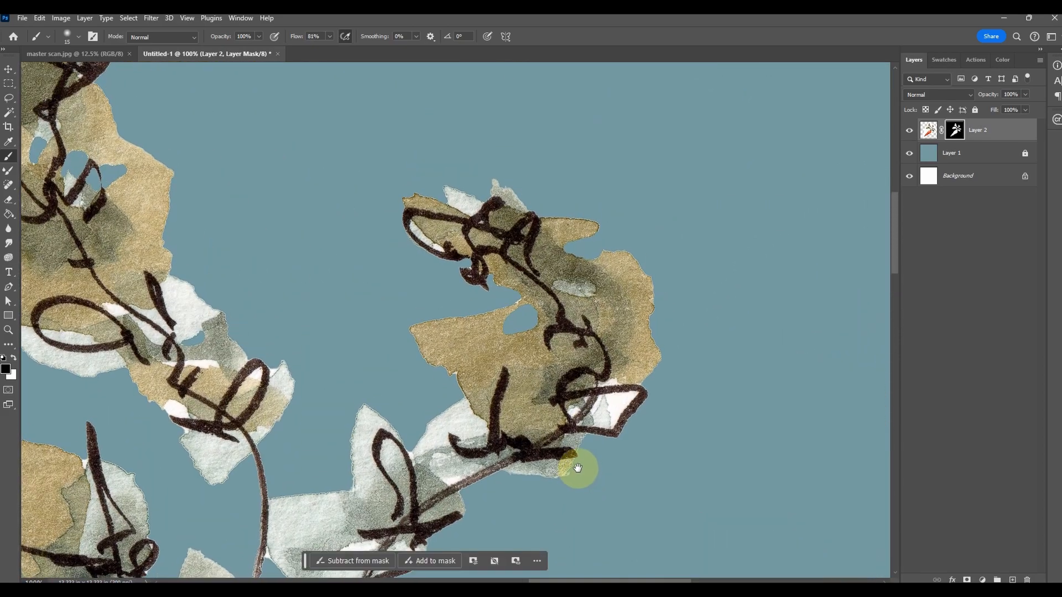
mouse_move(350, 414)
mouse_down()
mouse_move(462, 346)
mouse_move(752, 235)
mouse_move(742, 225)
mouse_up()
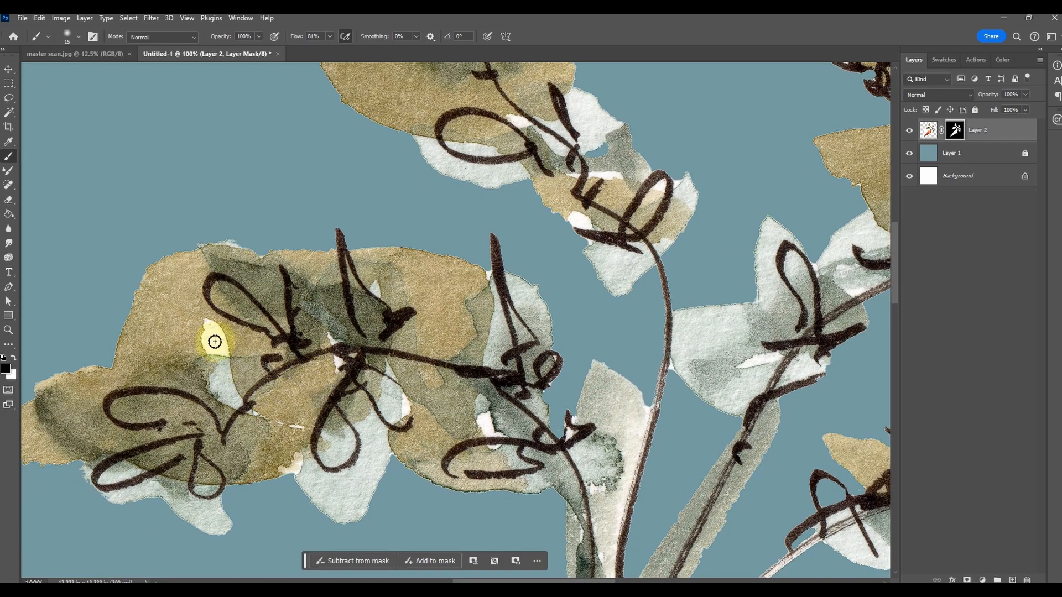
mouse_move(205, 329)
mouse_down()
mouse_move(207, 354)
mouse_move(214, 324)
mouse_move(208, 339)
mouse_move(221, 339)
mouse_up()
Step: Adjust the brush size and mask out the white area inside the ink loop at the base of the upper right leaf
drag(707, 331, 722, 556)
drag(754, 382, 713, 558)
mouse_move(709, 504)
mouse_down()
mouse_move(616, 289)
mouse_move(659, 474)
mouse_move(409, 115)
mouse_up()
key(bracketleft)
key(bracketleft)
key(bracketleft)
drag(768, 258, 598, 381)
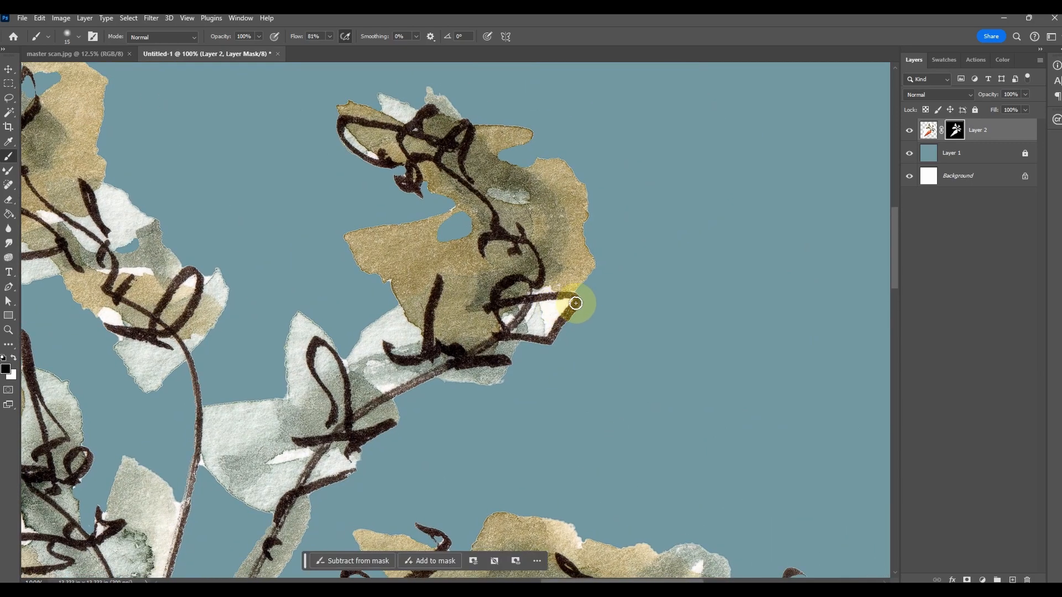
key(ctrl+plus)
key(bracketright)
key(bracketright)
key(bracketright)
drag(557, 308, 562, 308)
mouse_move(622, 291)
mouse_down()
mouse_move(605, 308)
mouse_move(669, 281)
mouse_move(671, 300)
mouse_move(621, 349)
mouse_move(620, 299)
mouse_move(631, 332)
mouse_move(669, 289)
mouse_move(648, 294)
mouse_move(640, 343)
mouse_move(576, 297)
mouse_move(614, 268)
mouse_move(654, 264)
mouse_move(618, 267)
mouse_up()
Step: Mask out the white sliver between the ink line and the orange wash on the carrot's upper right edge using a smaller brush
key(ctrl+minus)
key(ctrl+minus)
drag(612, 480, 738, 165)
drag(635, 280, 749, 184)
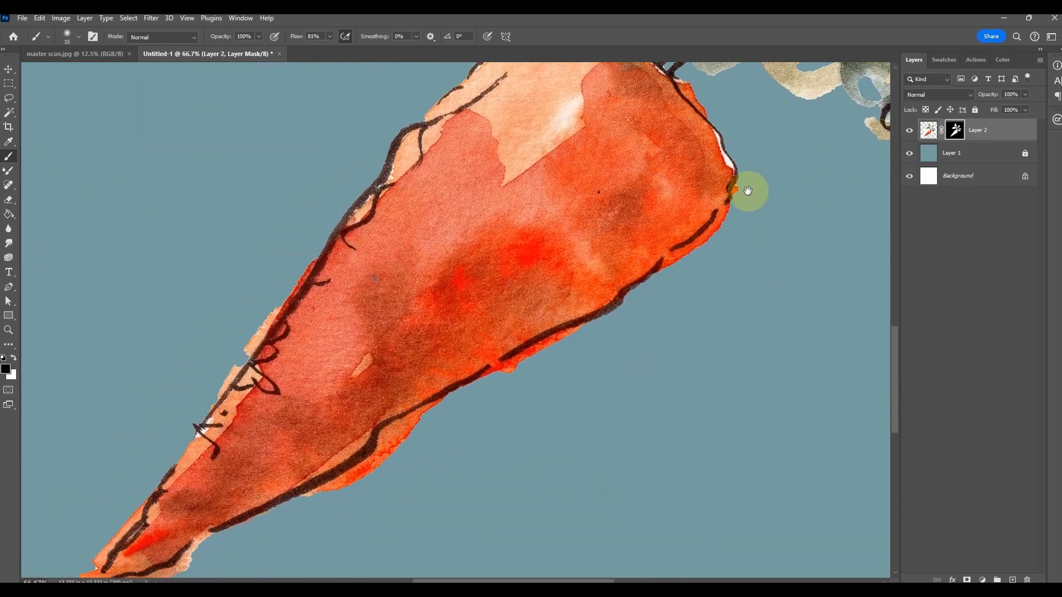
drag(621, 326, 574, 517)
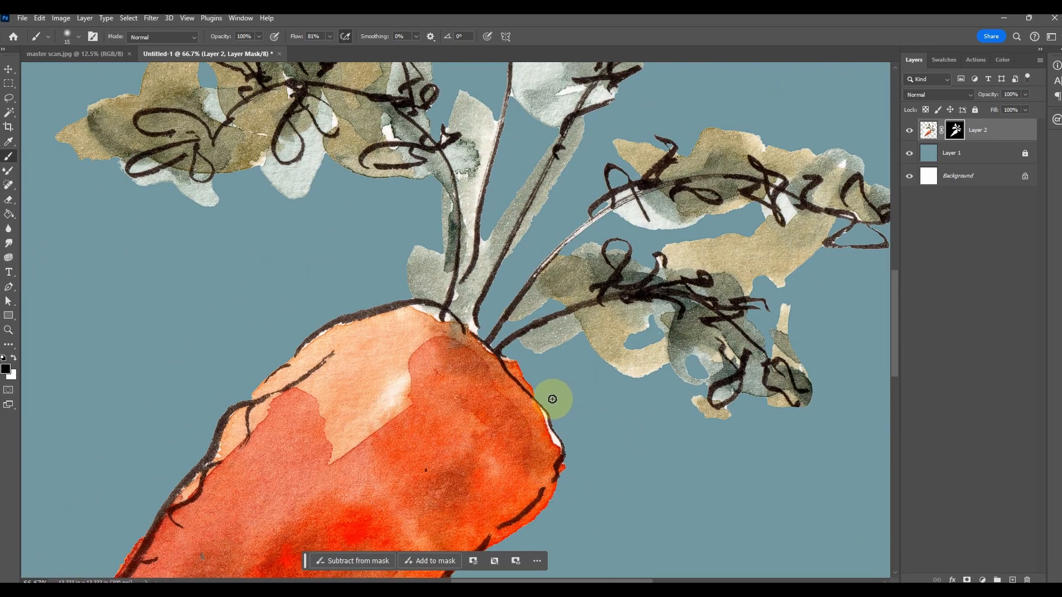
key(ctrl+plus)
drag(684, 466, 640, 358)
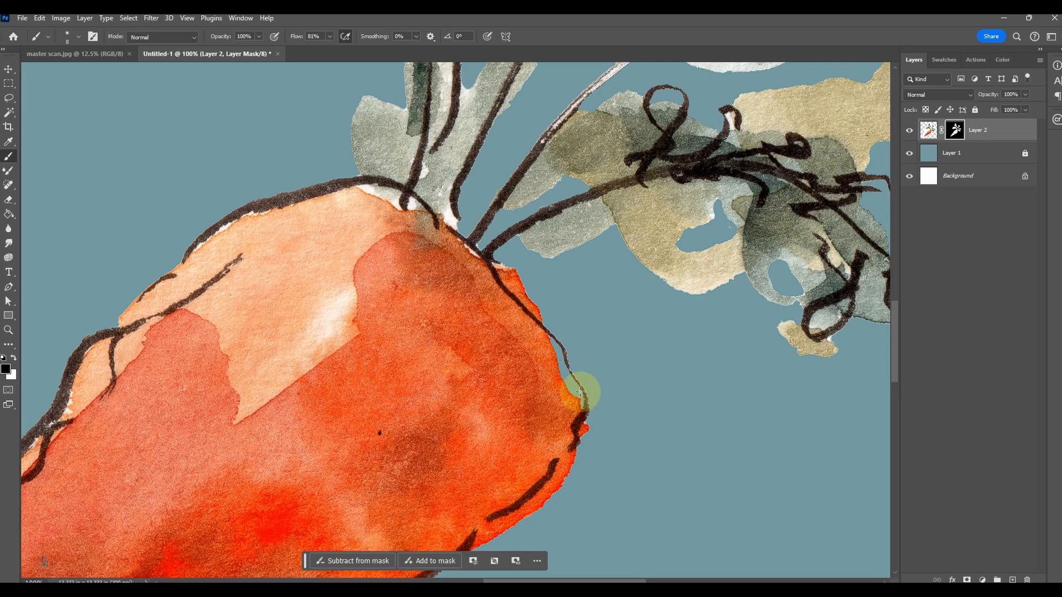
Step: Paint black on the mask to hide the white patches above and inside the left leaf's lowest ink loop
key(ctrl+minus)
key(ctrl+minus)
key(ctrl+minus)
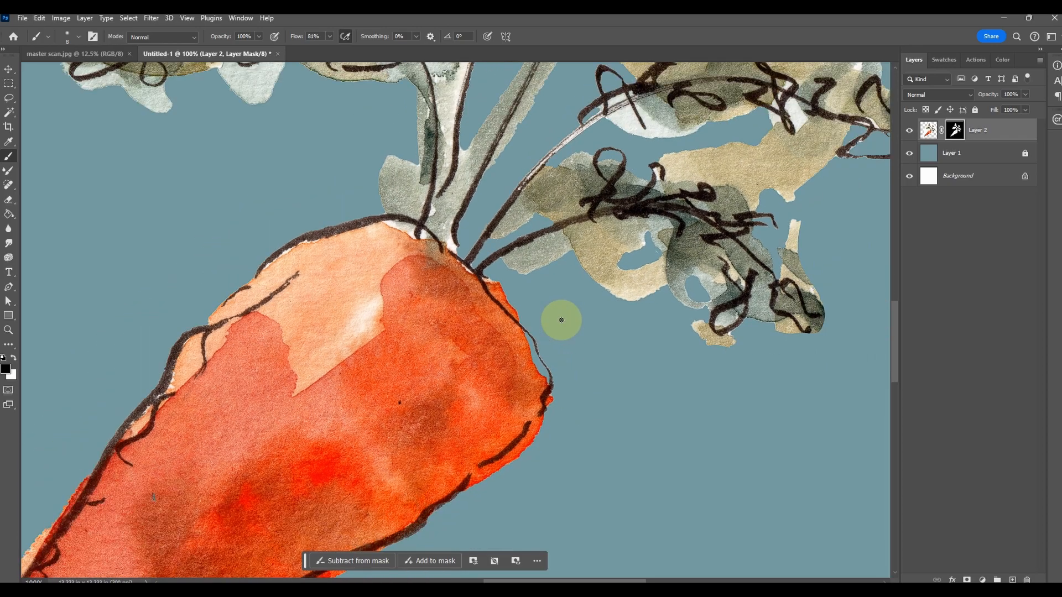
key(ctrl+plus)
key(ctrl+plus)
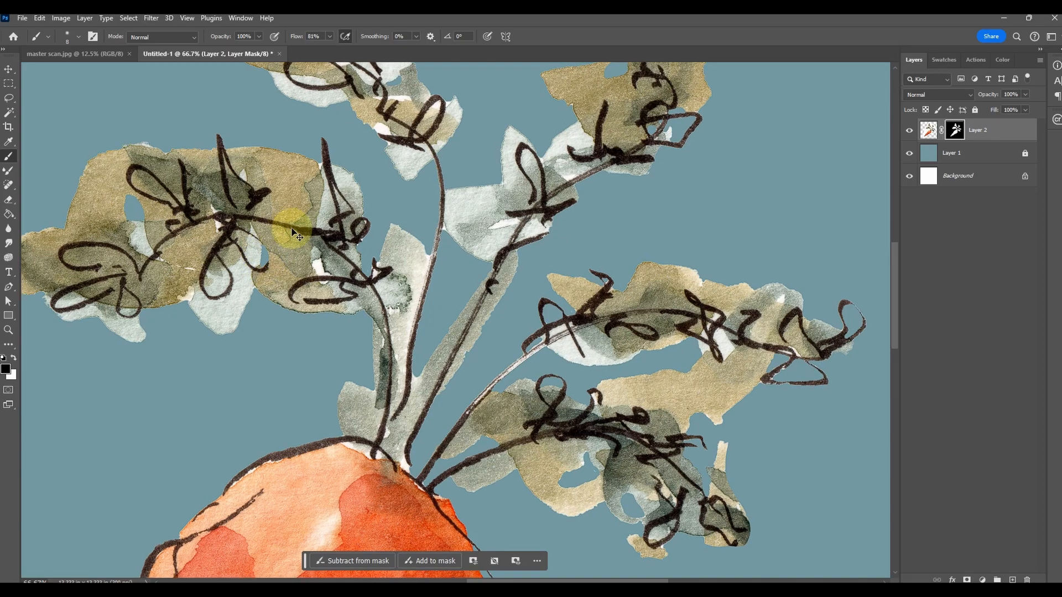
key(ctrl+plus)
key(ctrl+plus)
drag(420, 367, 676, 468)
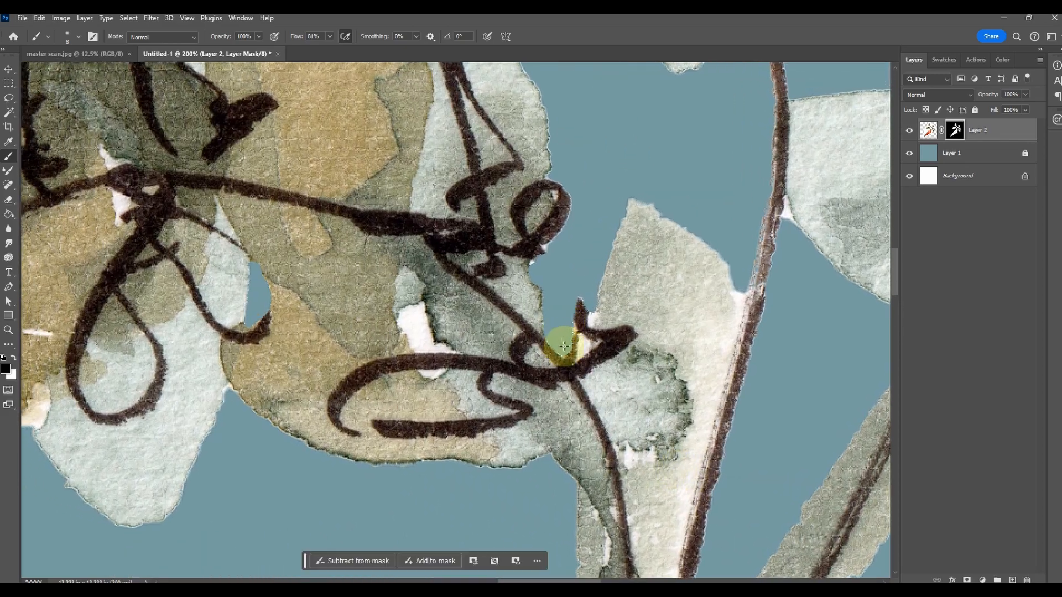
mouse_move(440, 343)
mouse_down()
mouse_move(410, 341)
mouse_move(400, 319)
mouse_move(408, 311)
mouse_move(406, 330)
mouse_move(412, 310)
mouse_move(426, 307)
mouse_move(412, 333)
mouse_move(442, 348)
mouse_move(422, 348)
mouse_move(441, 329)
mouse_move(423, 373)
mouse_move(454, 363)
mouse_up()
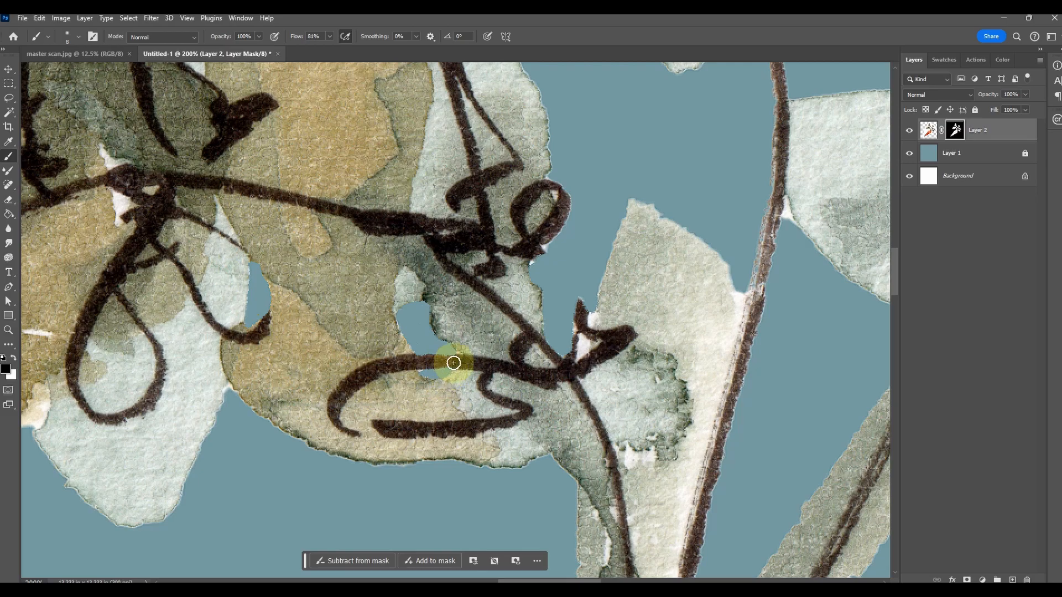
Step: Mask out the small white slivers beside the tall thin stem between the upper leaves
key(ctrl+minus)
key(ctrl+plus)
key(ctrl+plus)
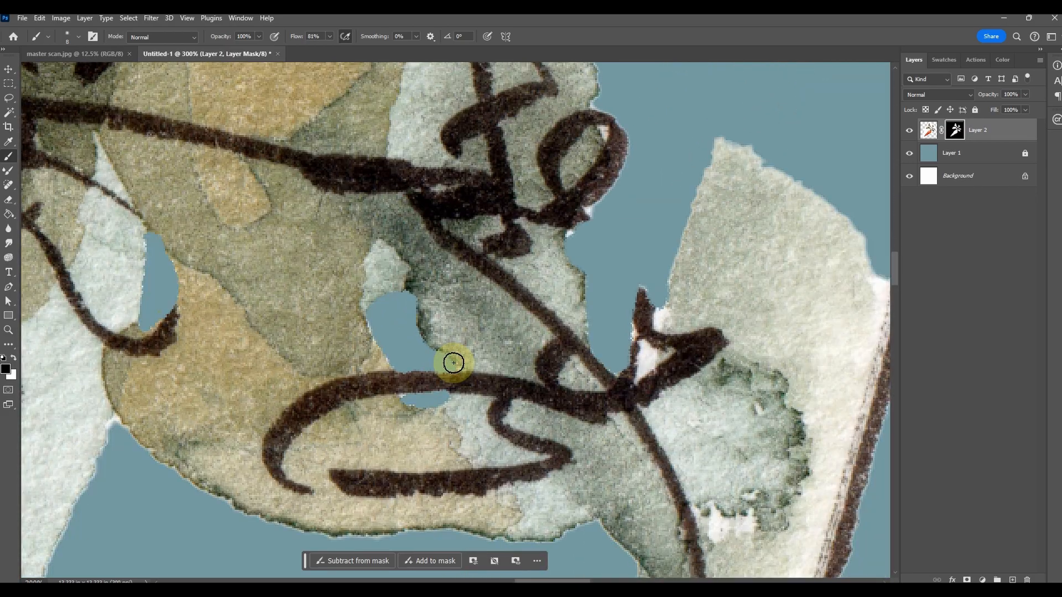
drag(778, 386, 560, 427)
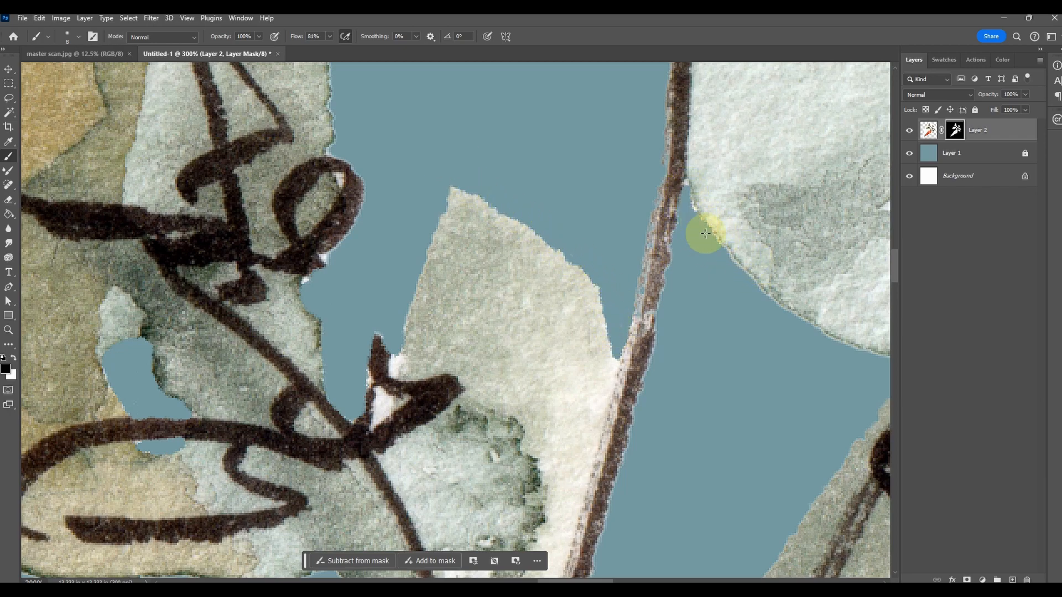
Step: Check the whole carrot cut-out, then delete Layer 1 and the Background layer so only the masked Layer 2 remains
key(ctrl+minus)
key(ctrl+minus)
key(ctrl+minus)
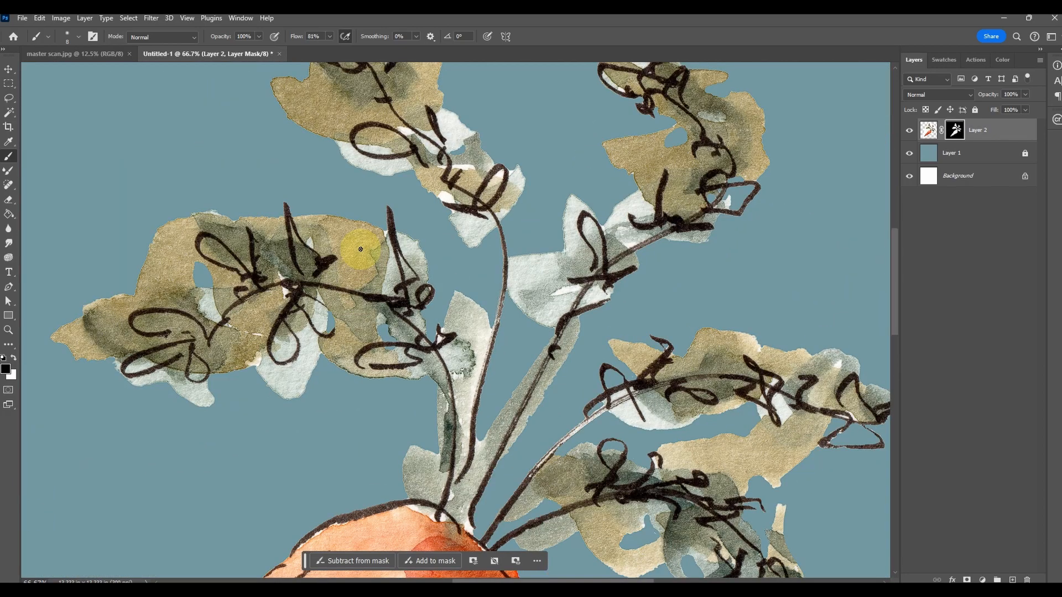
key(ctrl+minus)
key(ctrl+minus)
key(ctrl+minus)
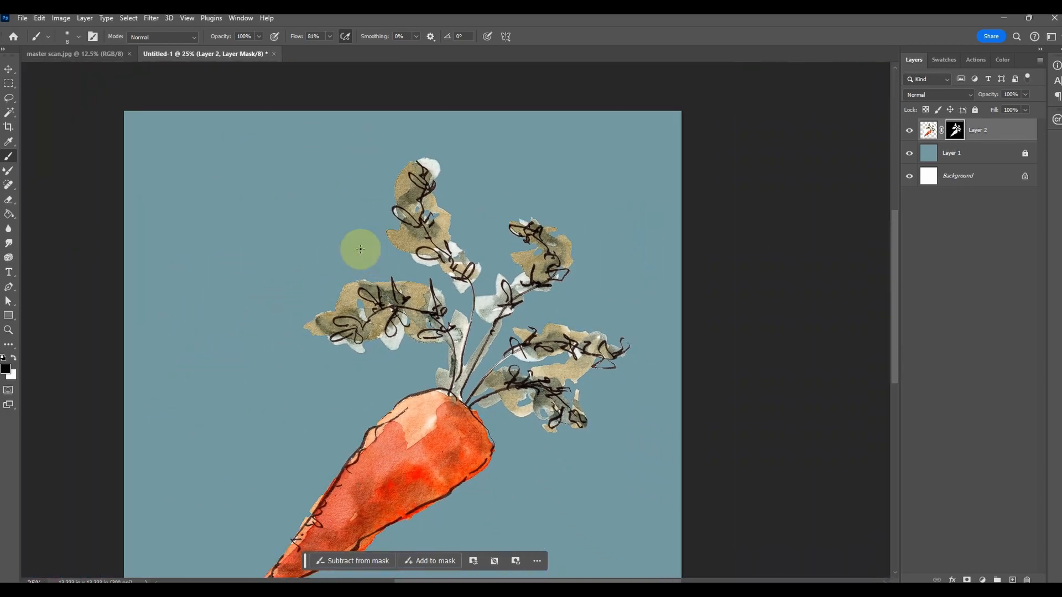
drag(633, 419, 665, 334)
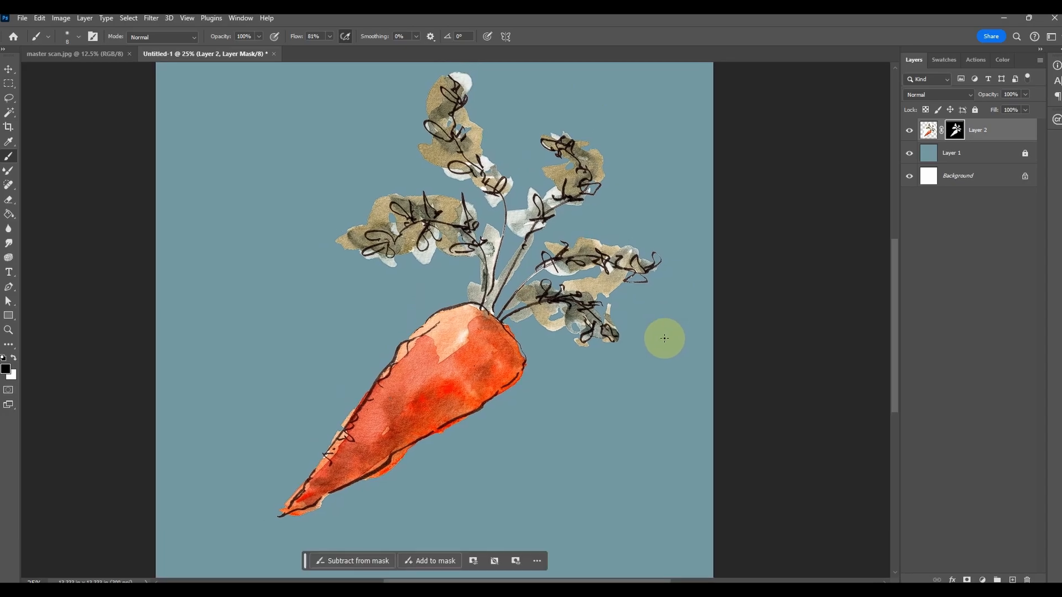
click(1024, 151)
drag(1023, 153, 1025, 577)
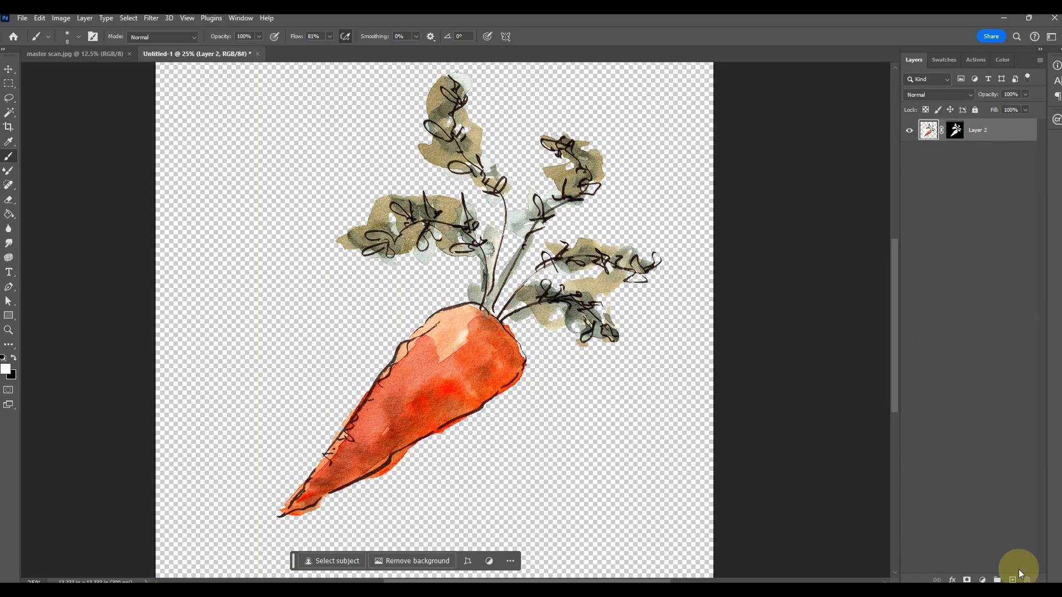
Step: Crop the canvas on all four sides to fit closely around the carrot with a small transparent margin
key(ctrl+minus)
click(10, 127)
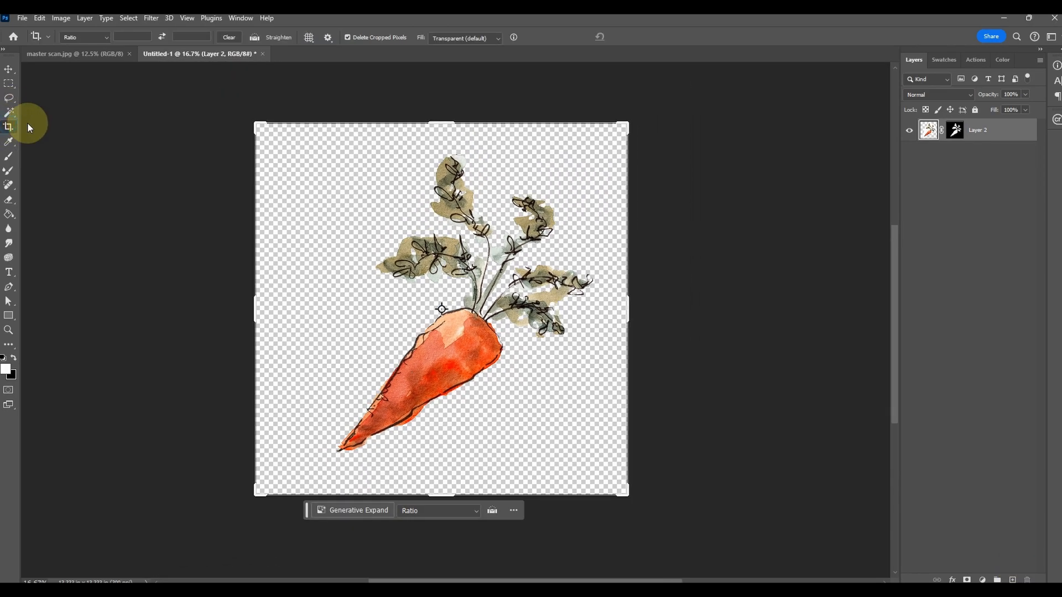
drag(452, 122, 453, 131)
drag(632, 293, 601, 307)
drag(276, 334, 315, 309)
drag(440, 482, 444, 471)
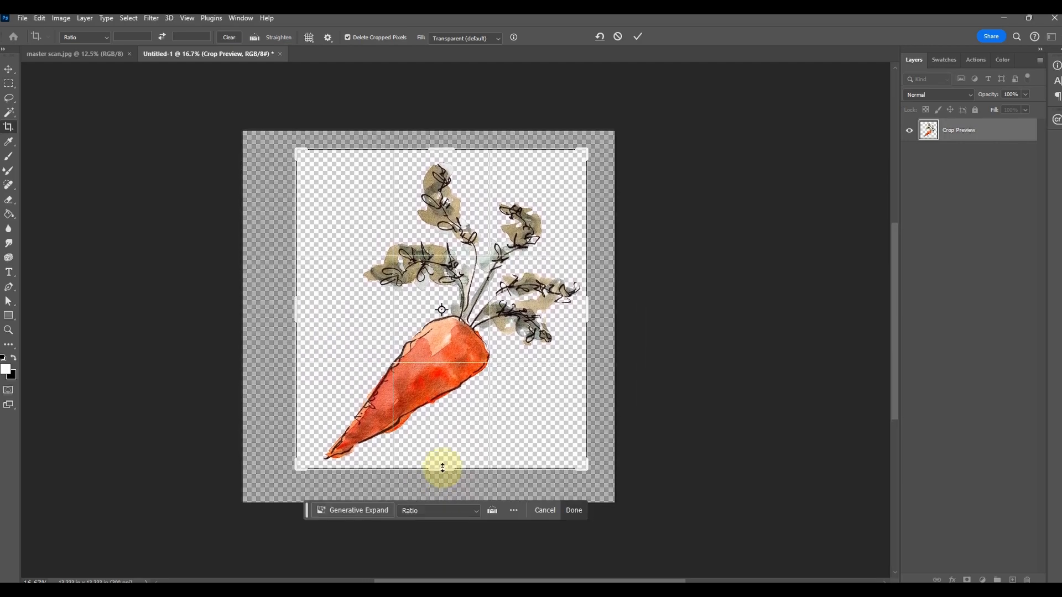
key(Return)
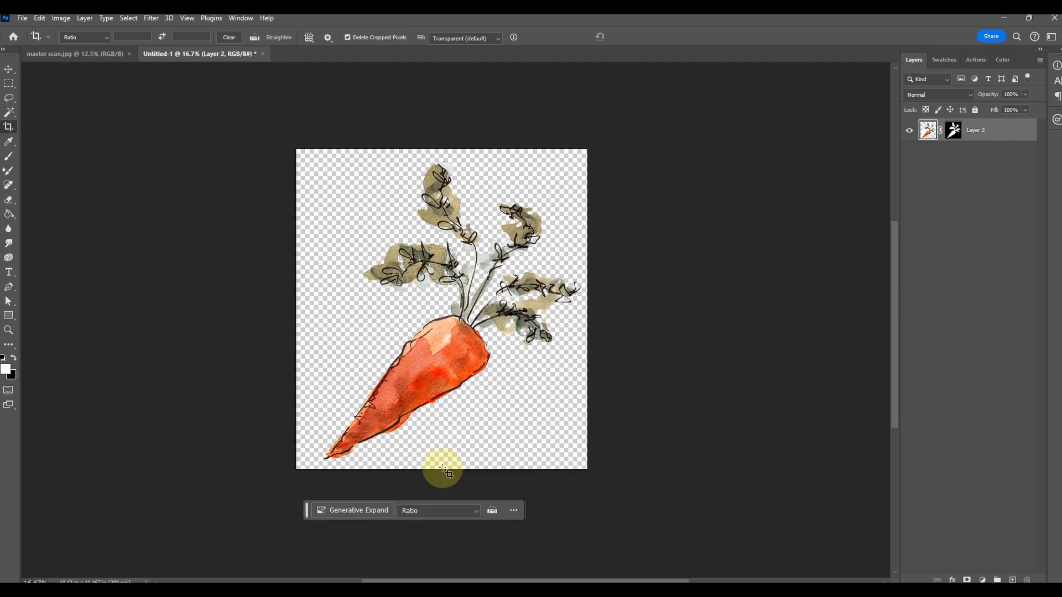
Step: Activate Layer 2's mask and then its image thumbnail
click(956, 132)
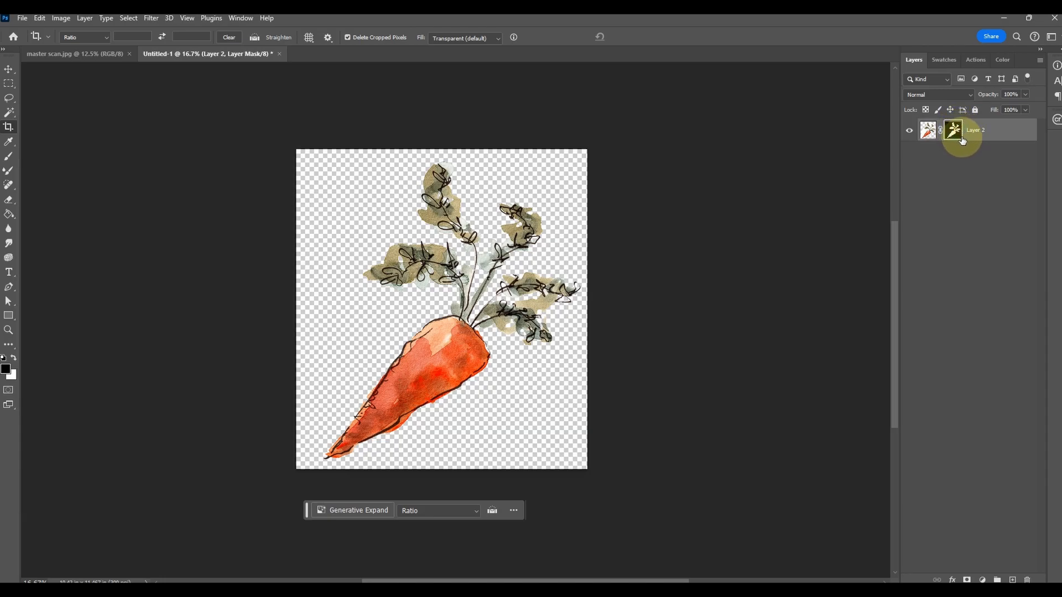
click(956, 134)
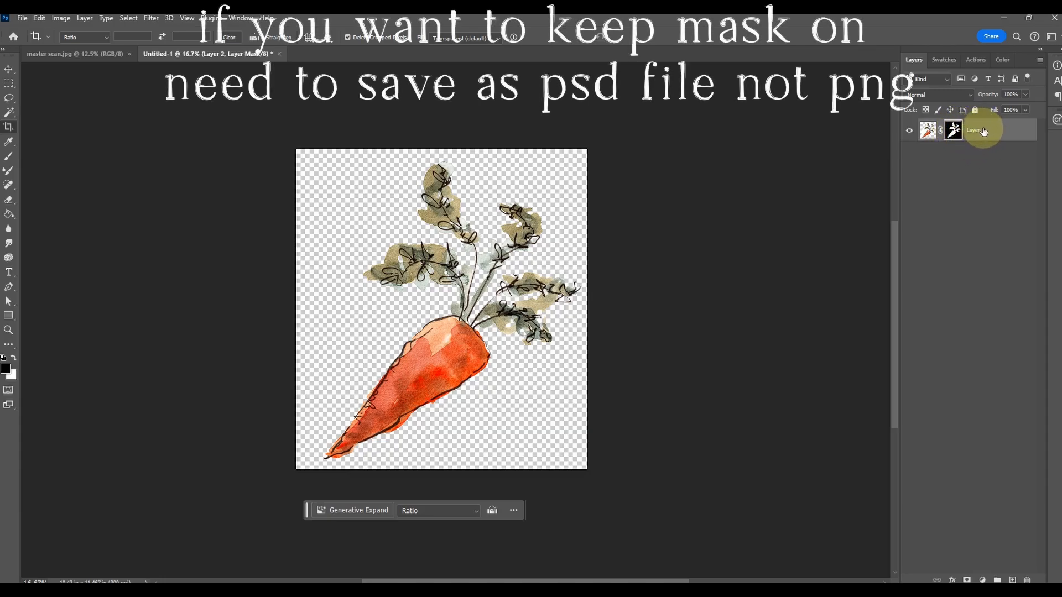
click(929, 130)
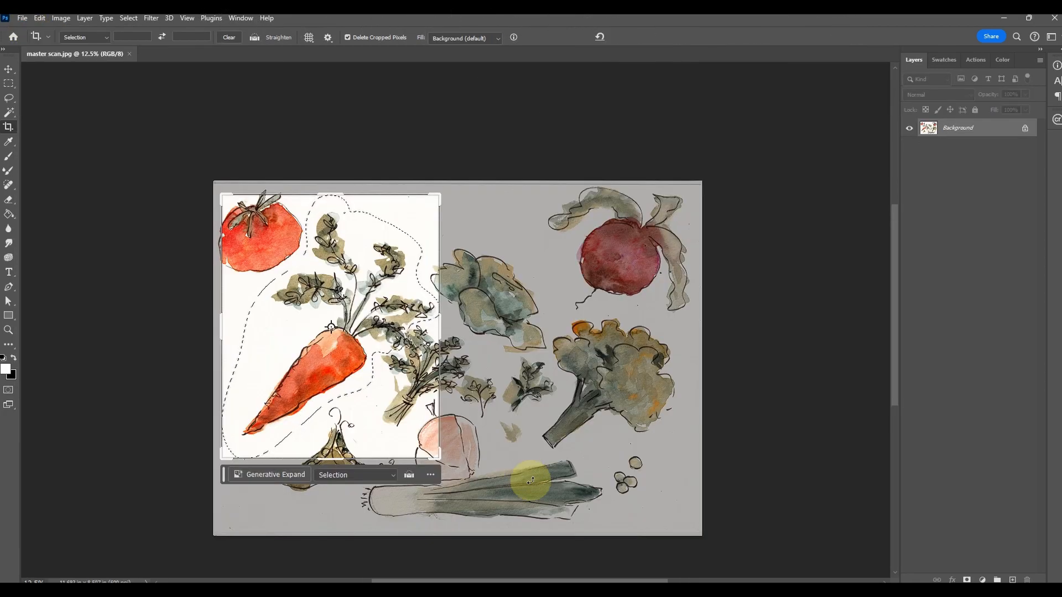
Step: Leave the crop of the master scan by switching to the Move tool
click(8, 69)
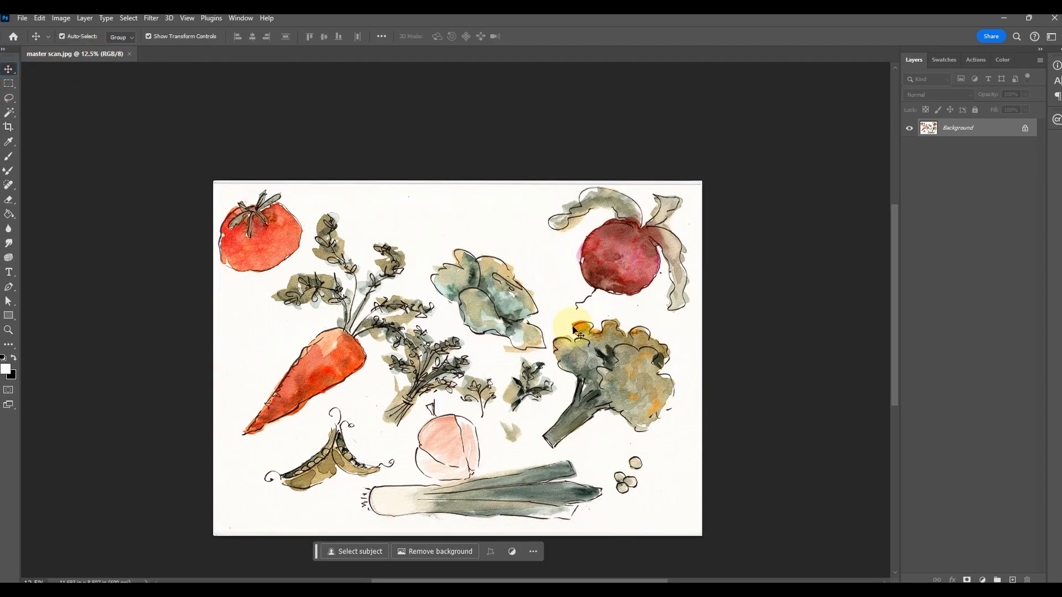